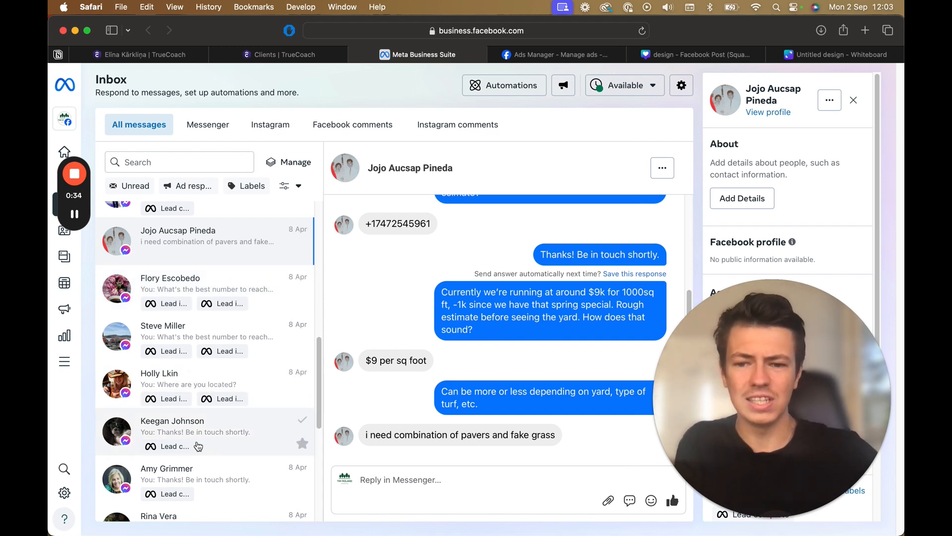
Step: Look through the lead conversations in the inbox's list of all messages
{"action": "scroll", "coordinate": [199, 445], "scroll_direction": "down", "scroll_amount": 6}
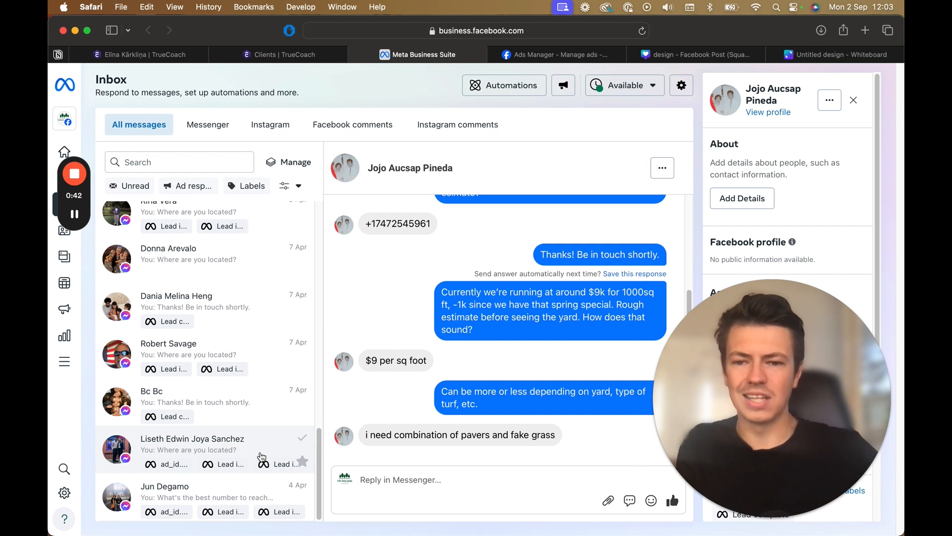
{"action": "scroll", "coordinate": [260, 436], "scroll_direction": "up", "scroll_amount": 1}
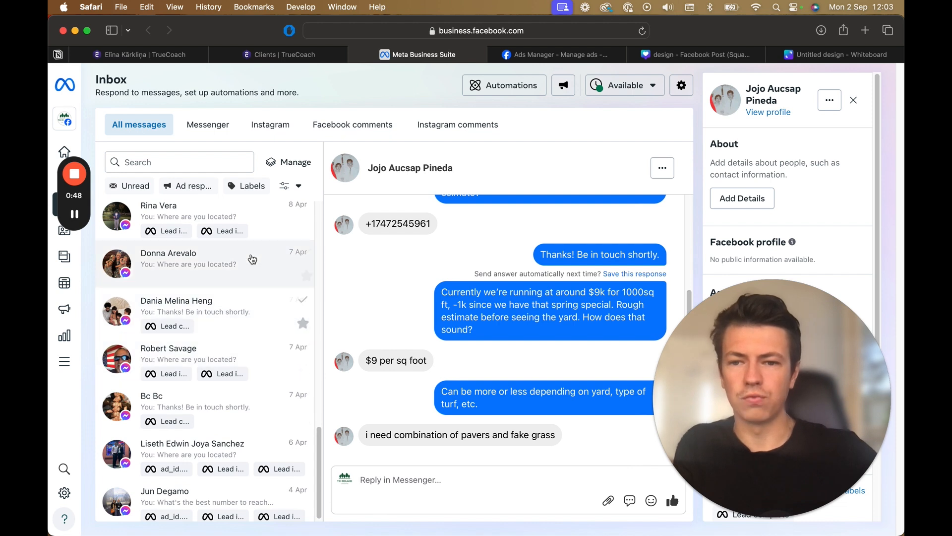
{"action": "scroll", "coordinate": [251, 273], "scroll_direction": "up", "scroll_amount": 1}
{"action": "scroll", "coordinate": [252, 277], "scroll_direction": "up", "scroll_amount": 3}
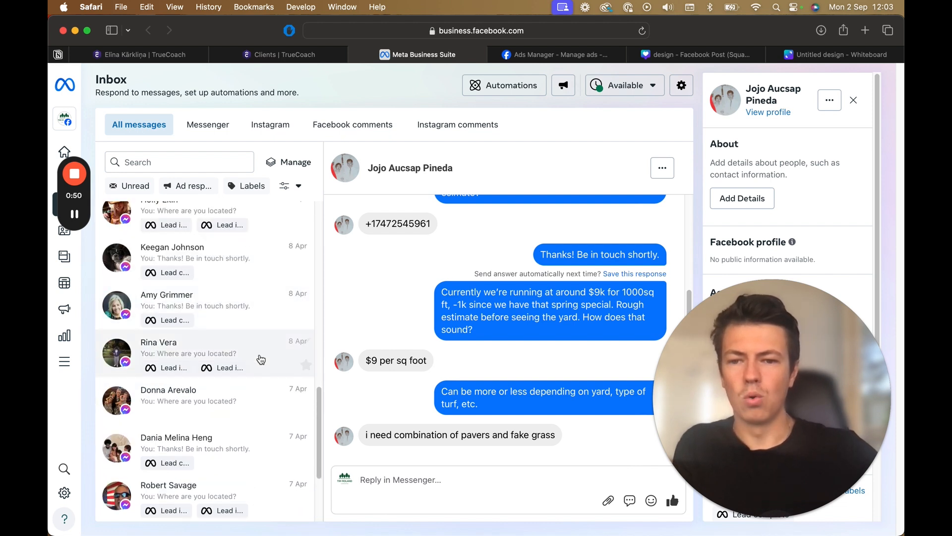
{"action": "scroll", "coordinate": [240, 310], "scroll_direction": "up", "scroll_amount": 2}
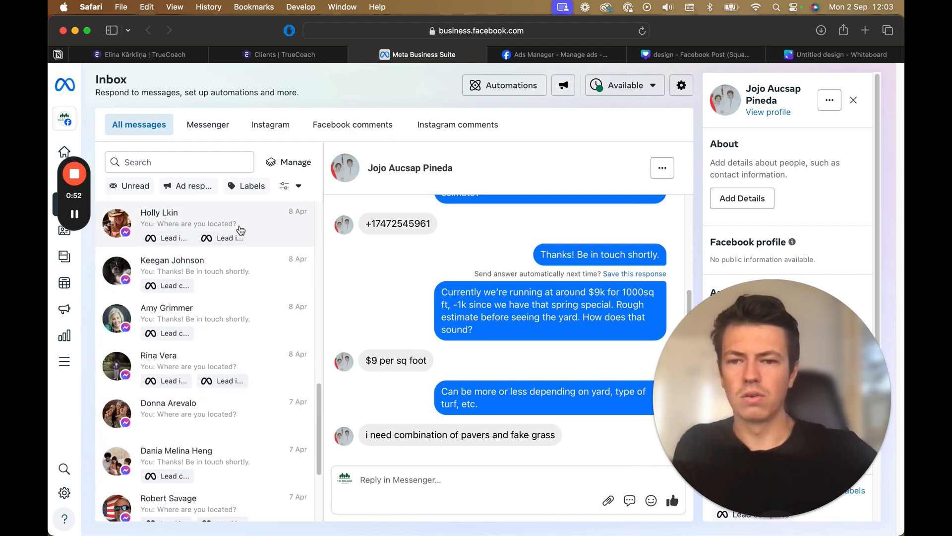
{"action": "scroll", "coordinate": [249, 272], "scroll_direction": "up", "scroll_amount": 2}
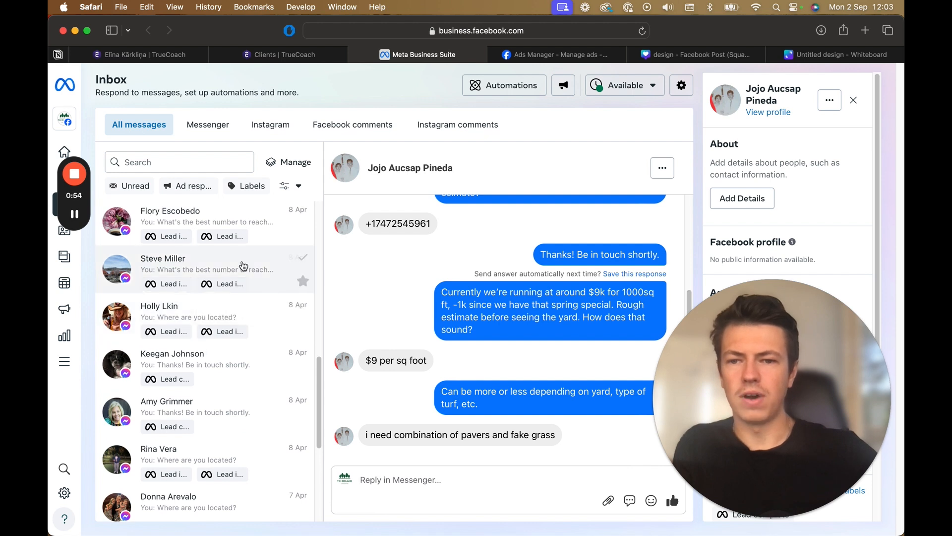
{"action": "scroll", "coordinate": [240, 263], "scroll_direction": "up", "scroll_amount": 2}
{"action": "scroll", "coordinate": [242, 261], "scroll_direction": "up", "scroll_amount": 1}
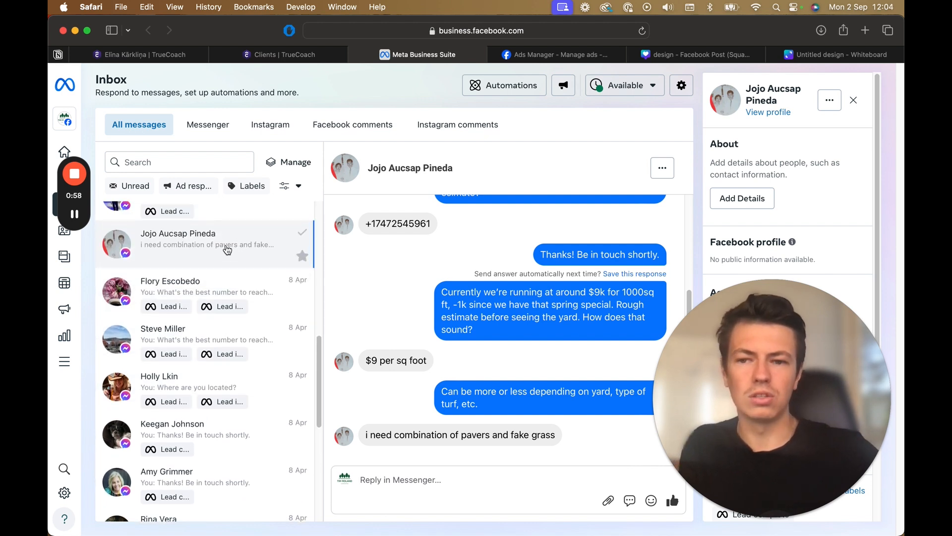
{"action": "scroll", "coordinate": [227, 252], "scroll_direction": "up", "scroll_amount": 5}
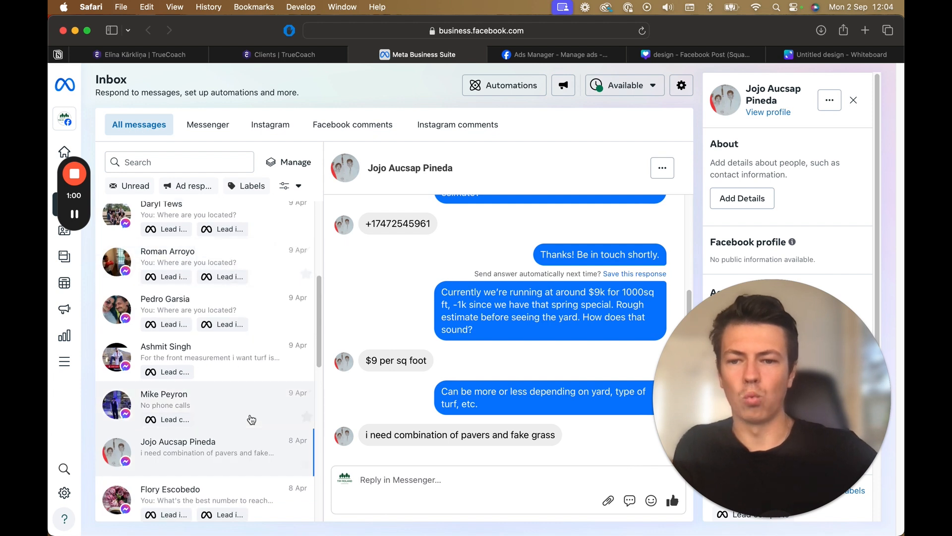
{"action": "scroll", "coordinate": [233, 234], "scroll_direction": "up", "scroll_amount": 1}
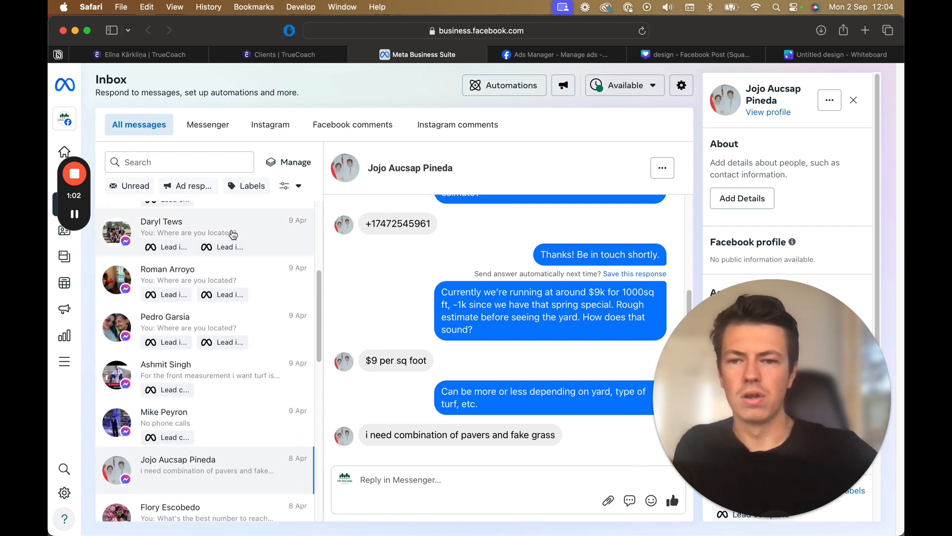
{"action": "scroll", "coordinate": [233, 234], "scroll_direction": "up", "scroll_amount": 4}
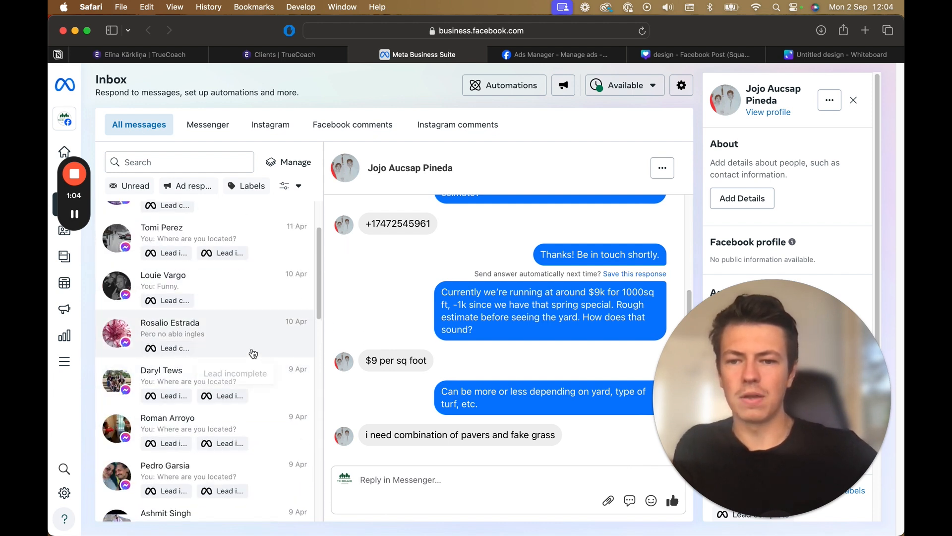
{"action": "scroll", "coordinate": [242, 276], "scroll_direction": "up", "scroll_amount": 2}
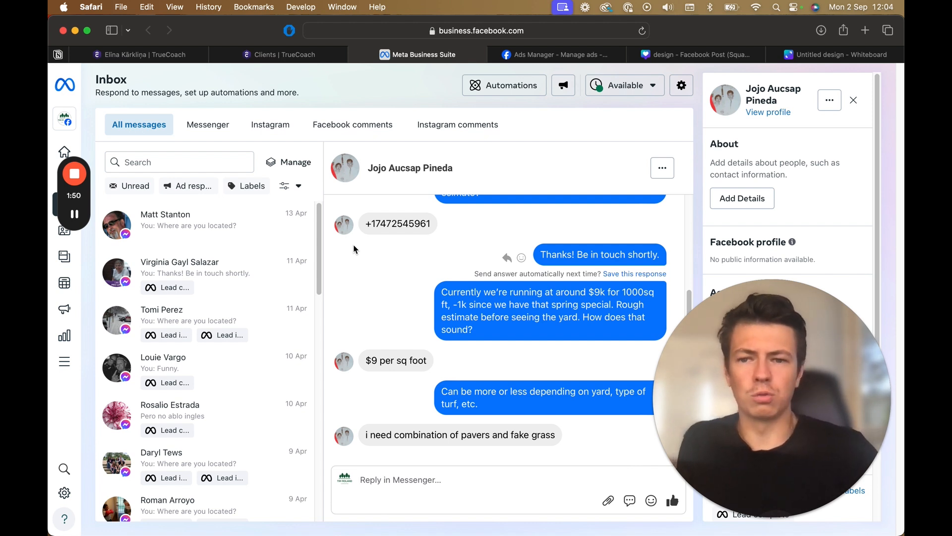
Step: Switch to the Canva whiteboard and draw arrows linking the AD, MSG, CALL and CLOSE boxes in order
{"action": "left_click", "coordinate": [827, 57]}
{"action": "left_click_drag", "start_coordinate": [798, 413], "coordinate": [208, 419]}
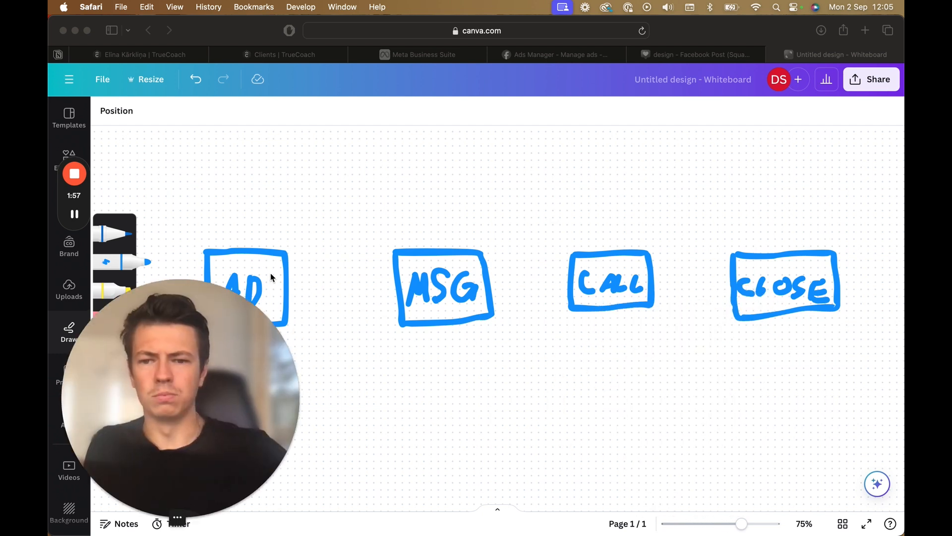
{"action": "scroll", "coordinate": [266, 279], "scroll_direction": "down", "scroll_amount": 5}
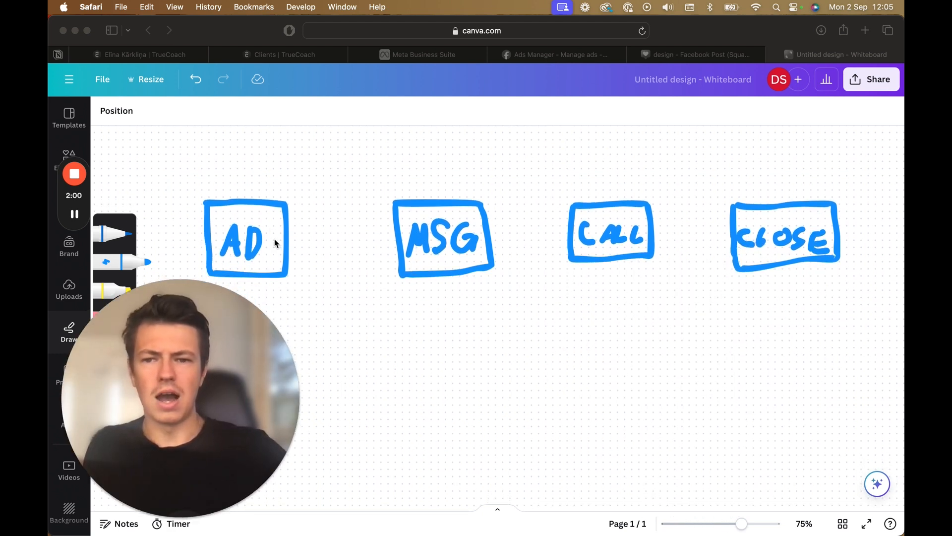
{"action": "left_click", "coordinate": [281, 165]}
{"action": "mouse_move", "coordinate": [289, 237]}
{"action": "left_mouse_down"}
{"action": "mouse_move", "coordinate": [384, 237]}
{"action": "mouse_move", "coordinate": [357, 254]}
{"action": "left_mouse_up"}
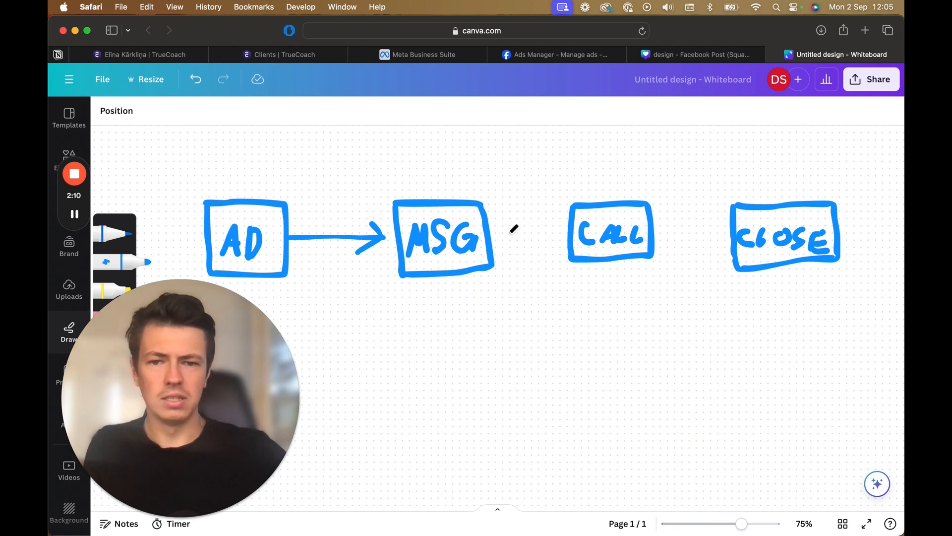
{"action": "mouse_move", "coordinate": [488, 236]}
{"action": "left_mouse_down"}
{"action": "mouse_move", "coordinate": [566, 230]}
{"action": "mouse_move", "coordinate": [542, 253]}
{"action": "left_mouse_up"}
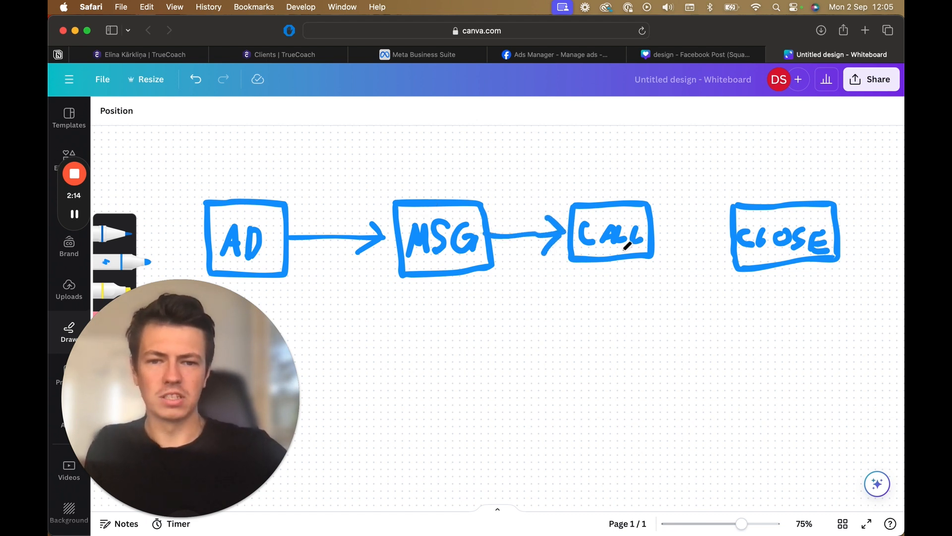
{"action": "mouse_move", "coordinate": [654, 232]}
{"action": "left_mouse_down"}
{"action": "mouse_move", "coordinate": [717, 237]}
{"action": "mouse_move", "coordinate": [698, 255]}
{"action": "left_mouse_up"}
{"action": "scroll", "coordinate": [368, 272], "scroll_direction": "down", "scroll_amount": 1}
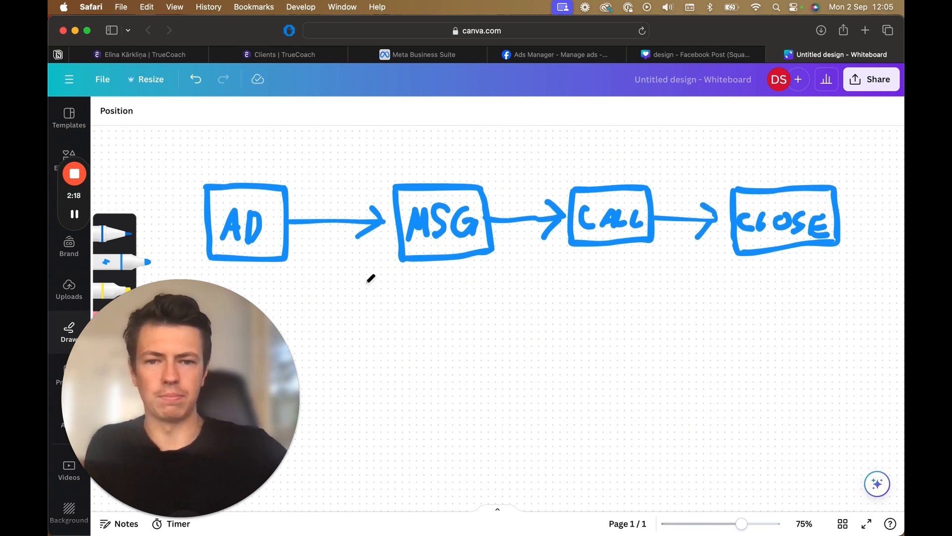
Step: Draw a freehand loop around the AD and MSG boxes on the whiteboard
{"action": "scroll", "coordinate": [602, 298], "scroll_direction": "up", "scroll_amount": 1}
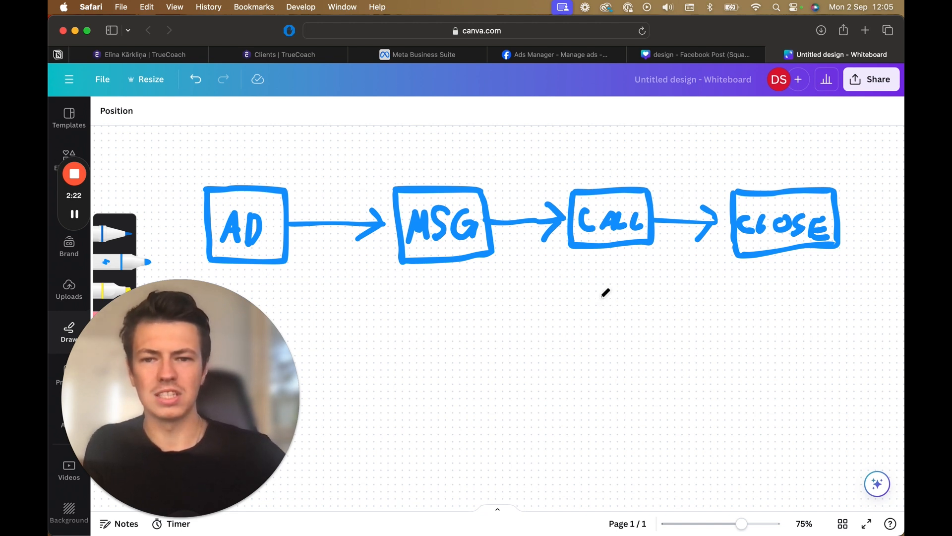
{"action": "mouse_move", "coordinate": [263, 161]}
{"action": "left_mouse_down"}
{"action": "mouse_move", "coordinate": [200, 157]}
{"action": "mouse_move", "coordinate": [176, 229]}
{"action": "mouse_move", "coordinate": [435, 296]}
{"action": "mouse_move", "coordinate": [510, 205]}
{"action": "mouse_move", "coordinate": [236, 144]}
{"action": "mouse_move", "coordinate": [200, 164]}
{"action": "left_mouse_up"}
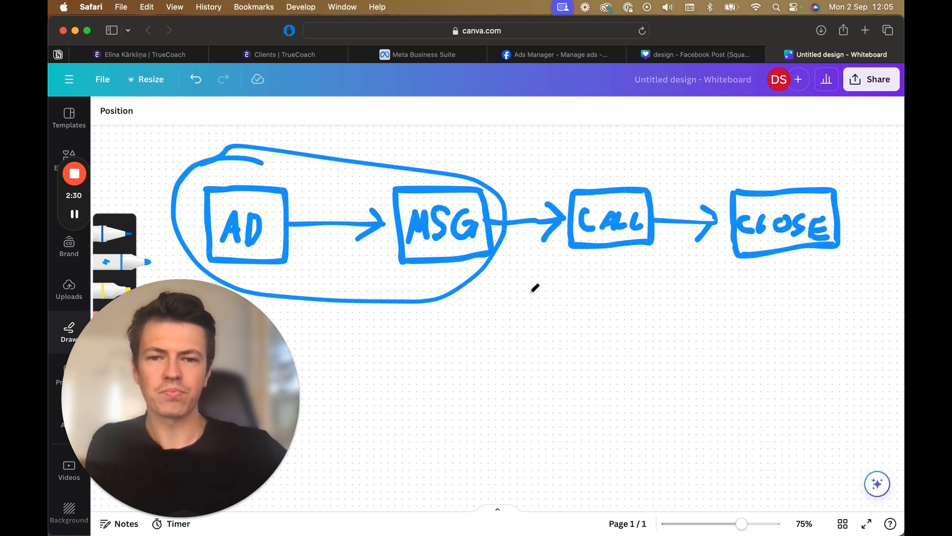
{"action": "scroll", "coordinate": [532, 292], "scroll_direction": "up", "scroll_amount": 2}
{"action": "scroll", "coordinate": [529, 293], "scroll_direction": "down", "scroll_amount": 2}
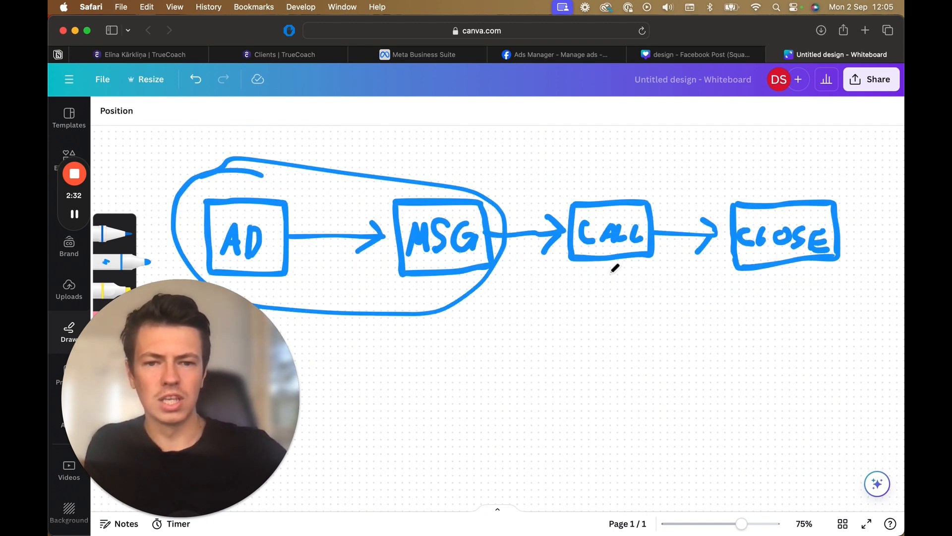
Step: Draw two converging lines beneath the CALL and CLOSE boxes, and circle the AD and MSG boxes a second time
{"action": "left_click_drag", "start_coordinate": [608, 269], "coordinate": [670, 347]}
{"action": "left_click_drag", "start_coordinate": [770, 277], "coordinate": [645, 380]}
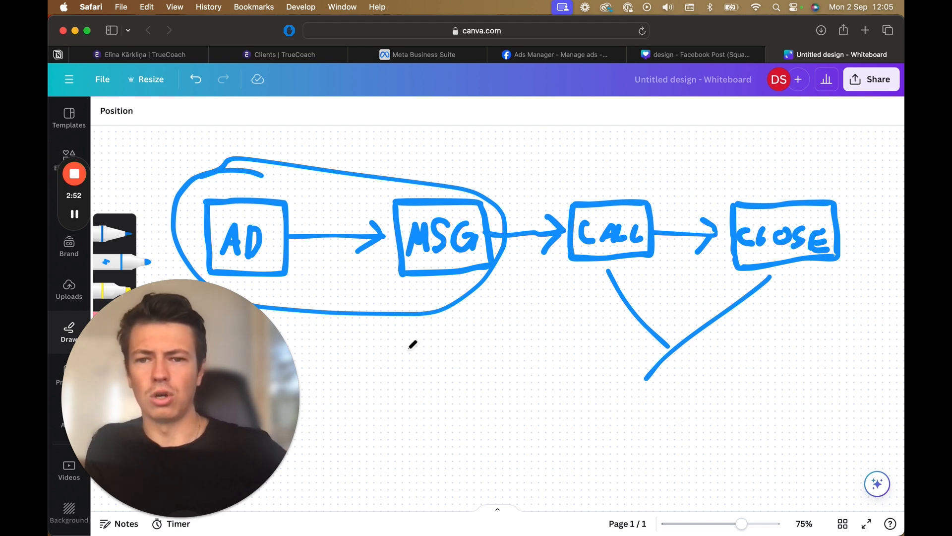
{"action": "scroll", "coordinate": [301, 276], "scroll_direction": "down", "scroll_amount": 1}
{"action": "mouse_move", "coordinate": [291, 140]}
{"action": "left_mouse_down"}
{"action": "mouse_move", "coordinate": [183, 258]}
{"action": "mouse_move", "coordinate": [505, 246]}
{"action": "mouse_move", "coordinate": [277, 144]}
{"action": "mouse_move", "coordinate": [222, 153]}
{"action": "left_mouse_up"}
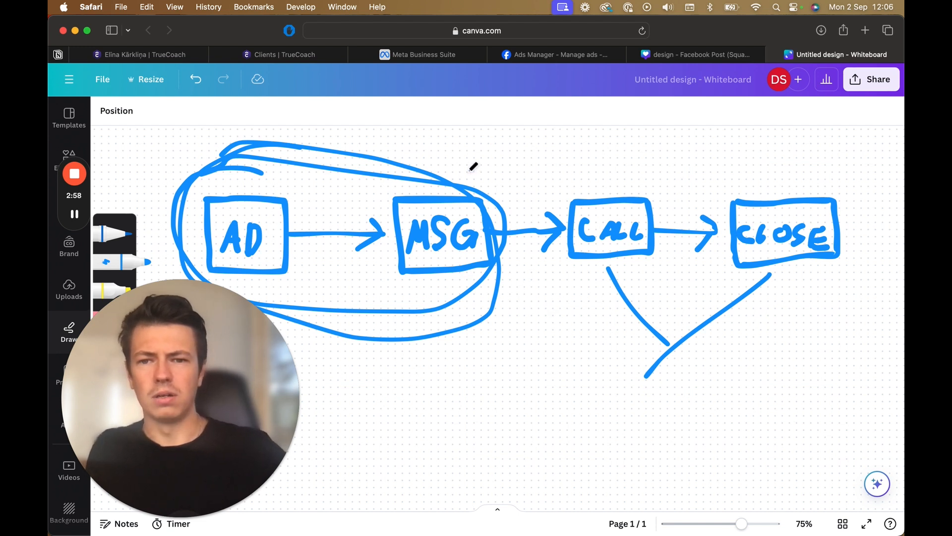
{"action": "scroll", "coordinate": [241, 183], "scroll_direction": "down", "scroll_amount": 1}
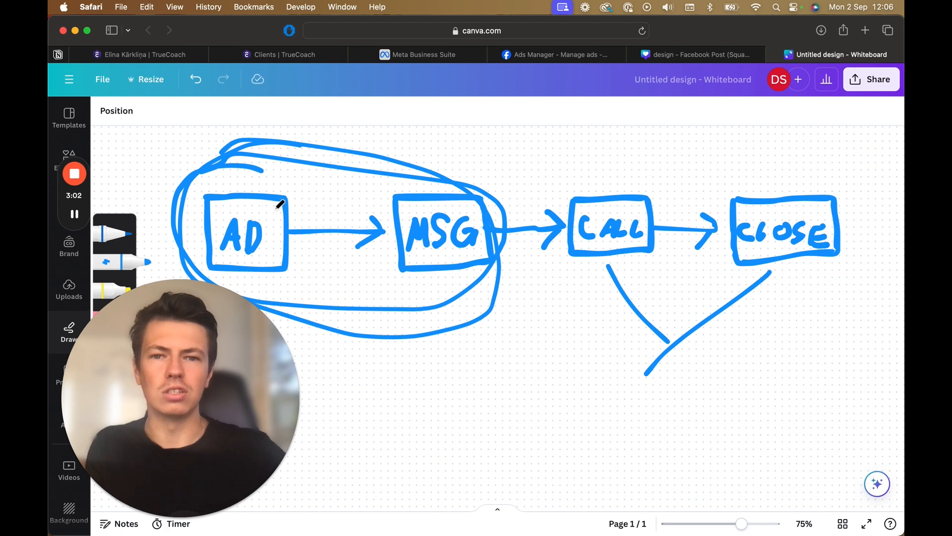
Step: Open business.facebook.com in a new browser tab
{"action": "left_click", "coordinate": [549, 53]}
{"action": "key", "text": "super+t"}
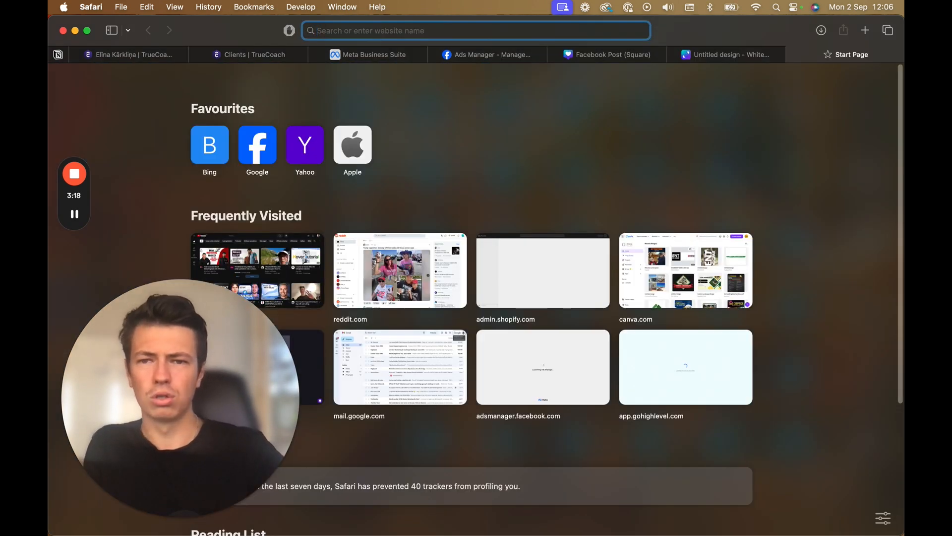
{"action": "type", "text": "business.facebook.co"}
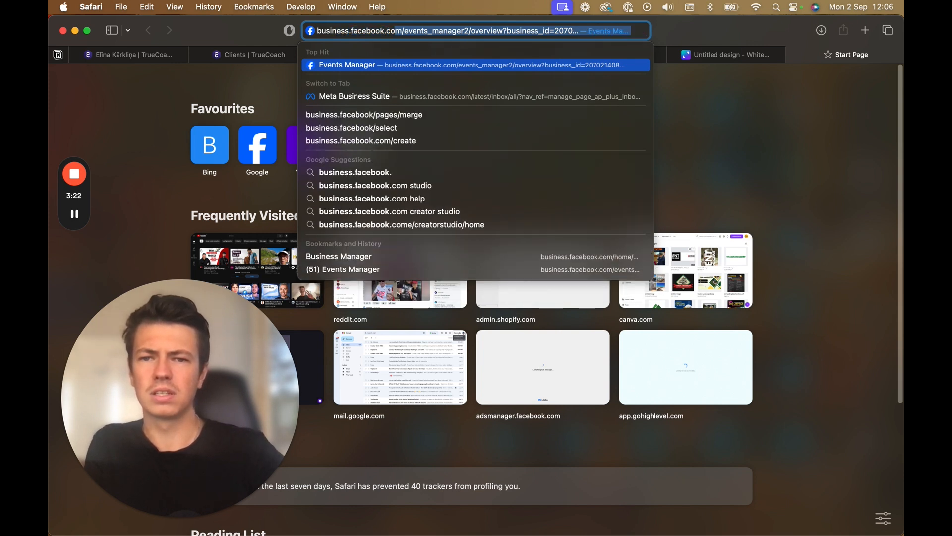
{"action": "type", "text": "m"}
{"action": "key", "text": "Return"}
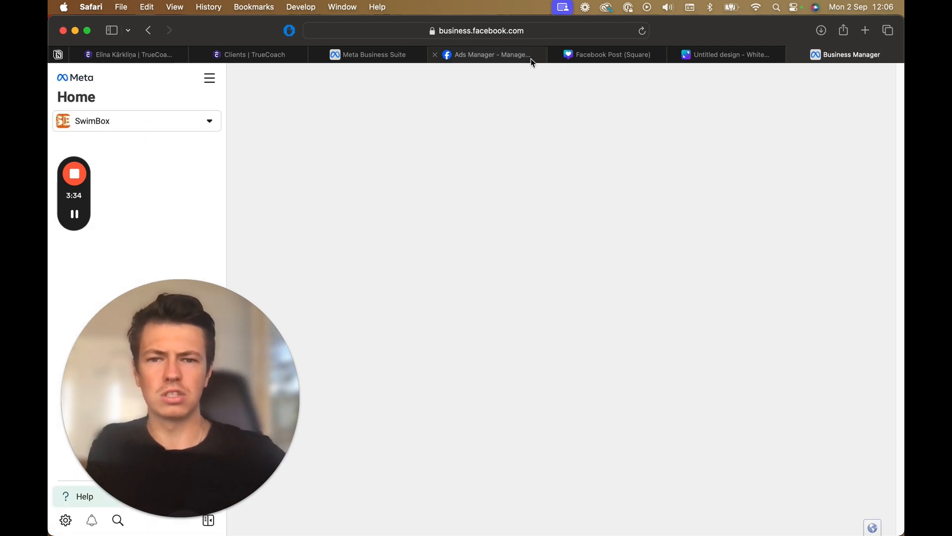
Step: Switch to Ads Manager and create a new auction campaign with the Leads objective and the manual leads campaign setup
{"action": "left_click", "coordinate": [525, 63]}
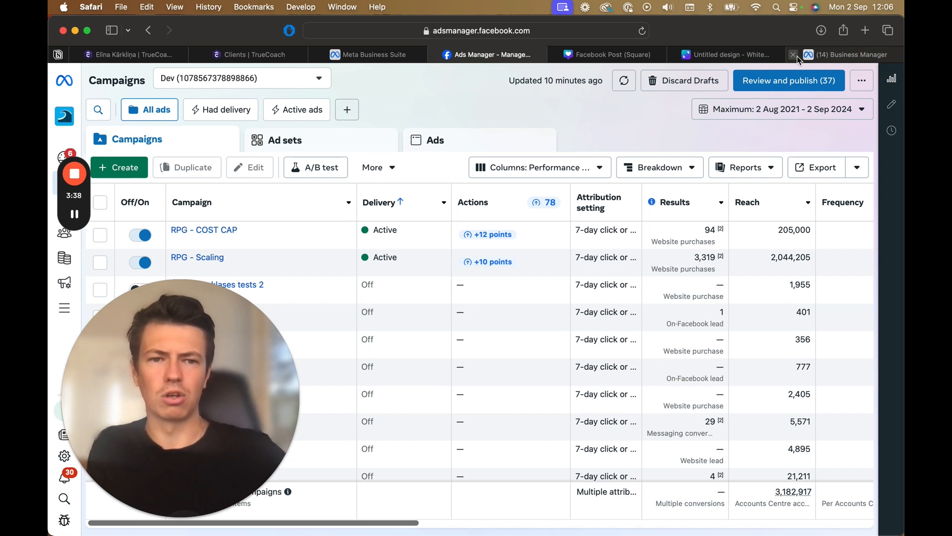
{"action": "left_click", "coordinate": [793, 55]}
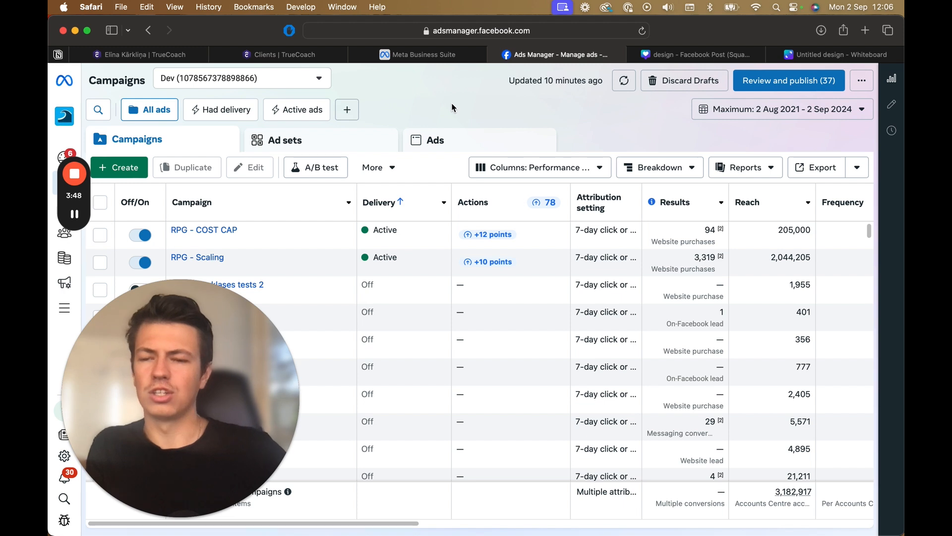
{"action": "left_click", "coordinate": [138, 170]}
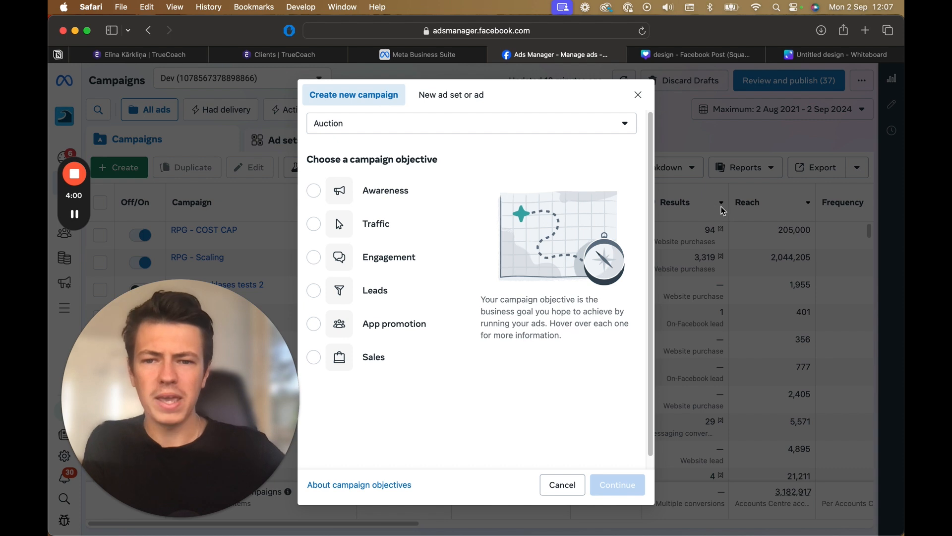
{"action": "mouse_move", "coordinate": [404, 231]}
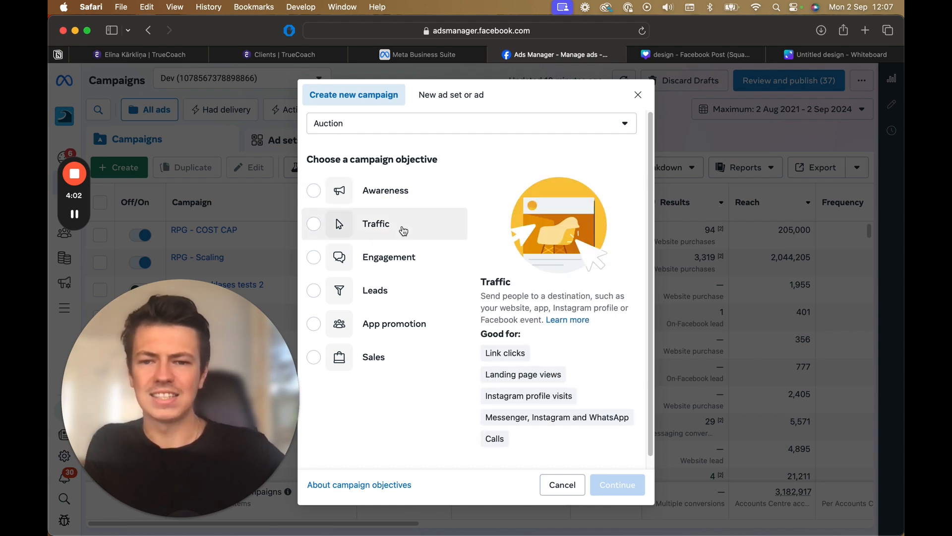
{"action": "mouse_move", "coordinate": [419, 270]}
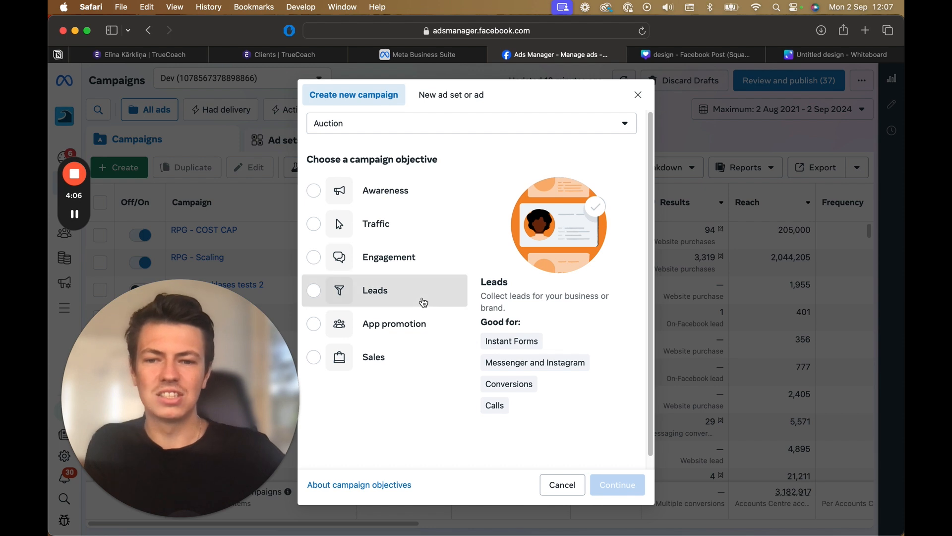
{"action": "left_click", "coordinate": [423, 302]}
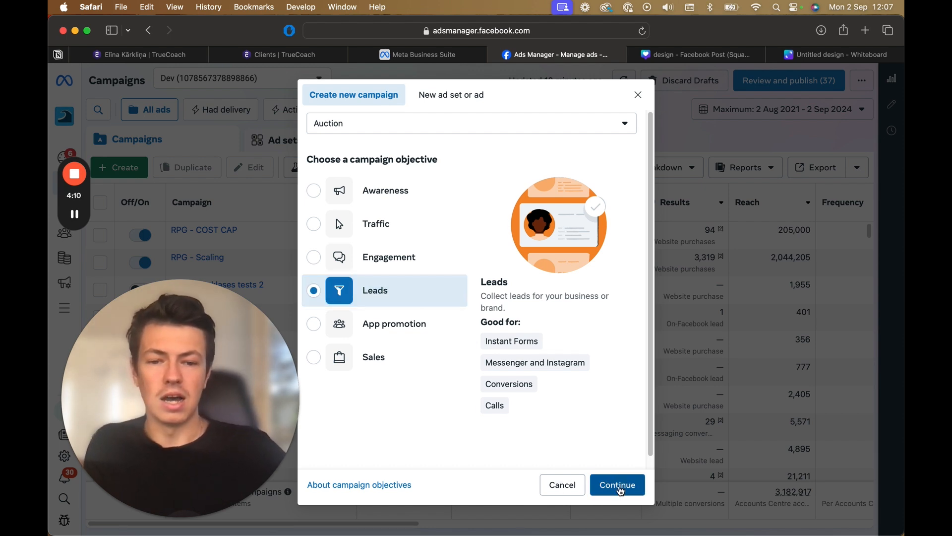
{"action": "left_click", "coordinate": [618, 485]}
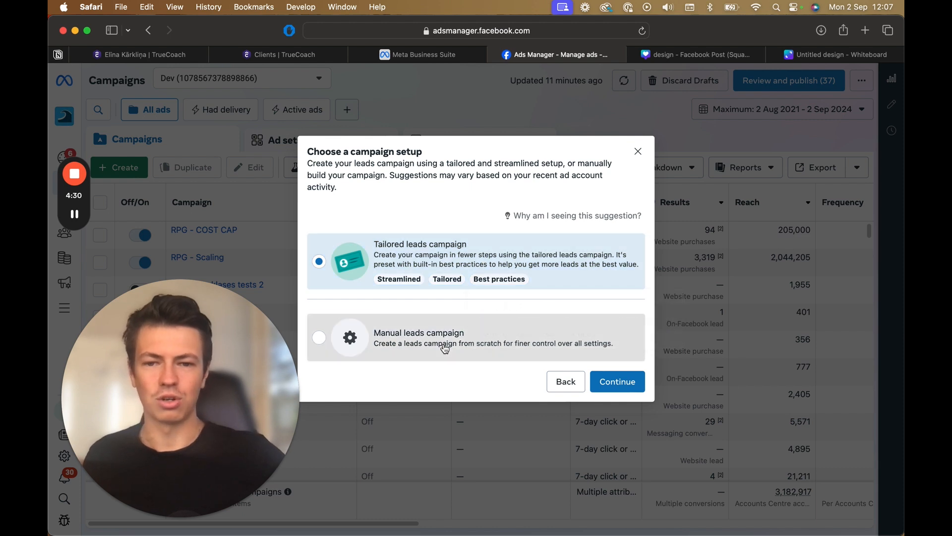
{"action": "left_click", "coordinate": [570, 342]}
{"action": "left_click", "coordinate": [626, 384]}
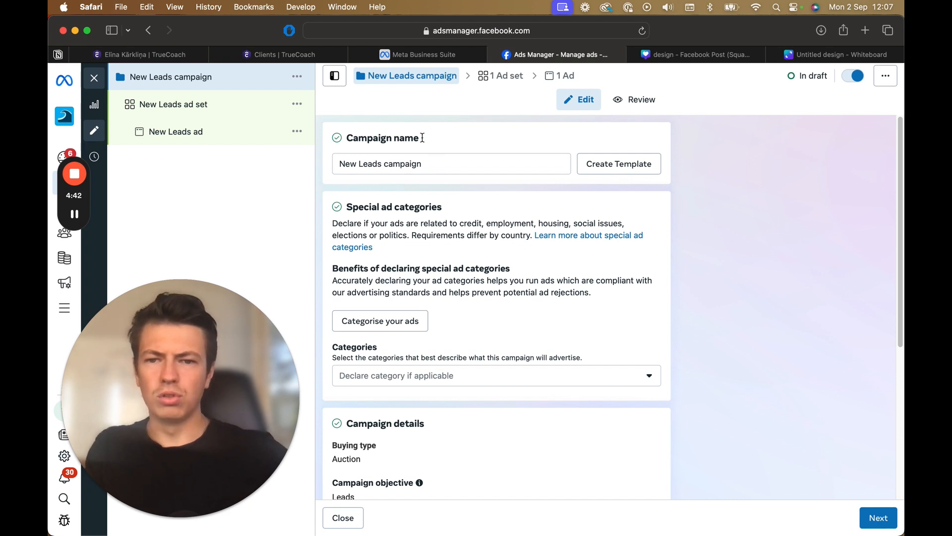
Step: Name the campaign "Kitchen Remodel North county"
{"action": "left_click_drag", "start_coordinate": [558, 163], "coordinate": [327, 167]}
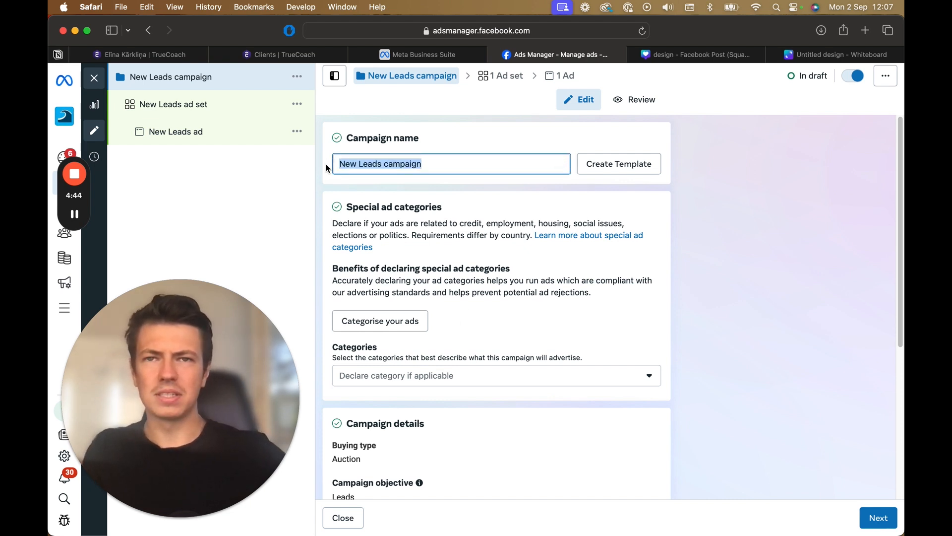
{"action": "type", "text": "Kitchen "}
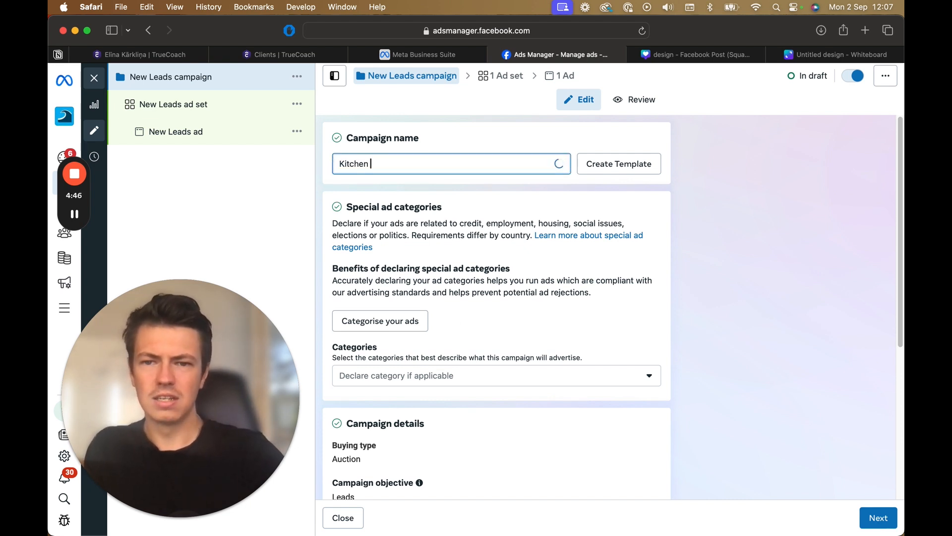
{"action": "type", "text": "Remodel Nort"}
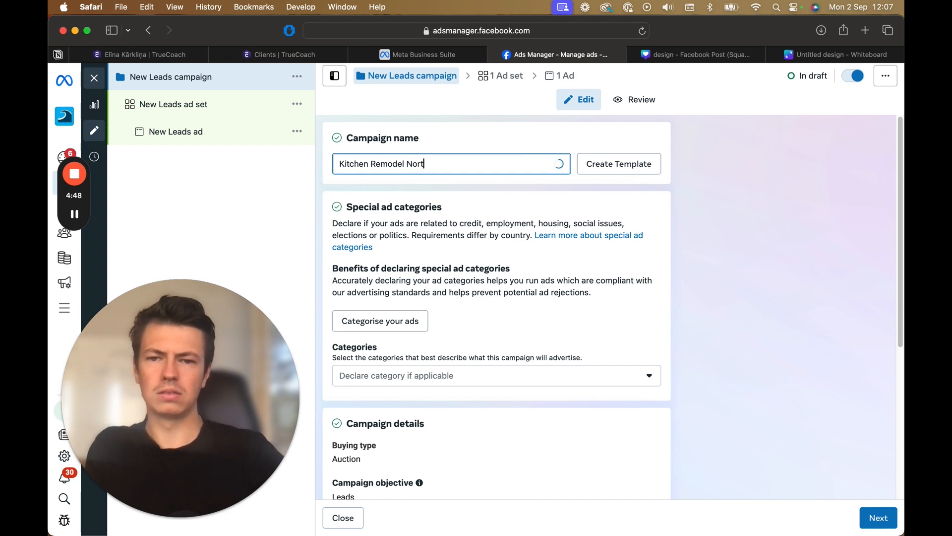
{"action": "type", "text": "h county"}
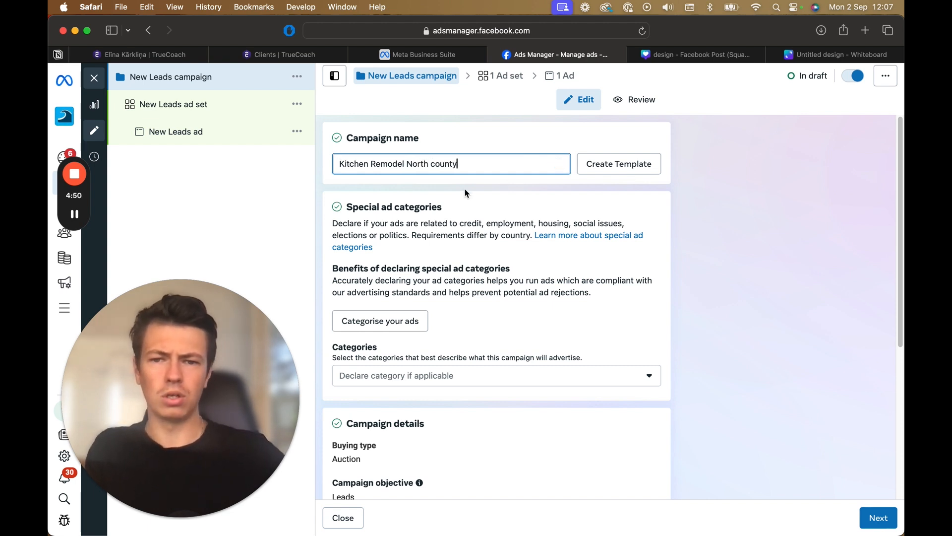
{"action": "left_click_drag", "start_coordinate": [500, 163], "coordinate": [323, 165]}
{"action": "left_click", "coordinate": [408, 163]}
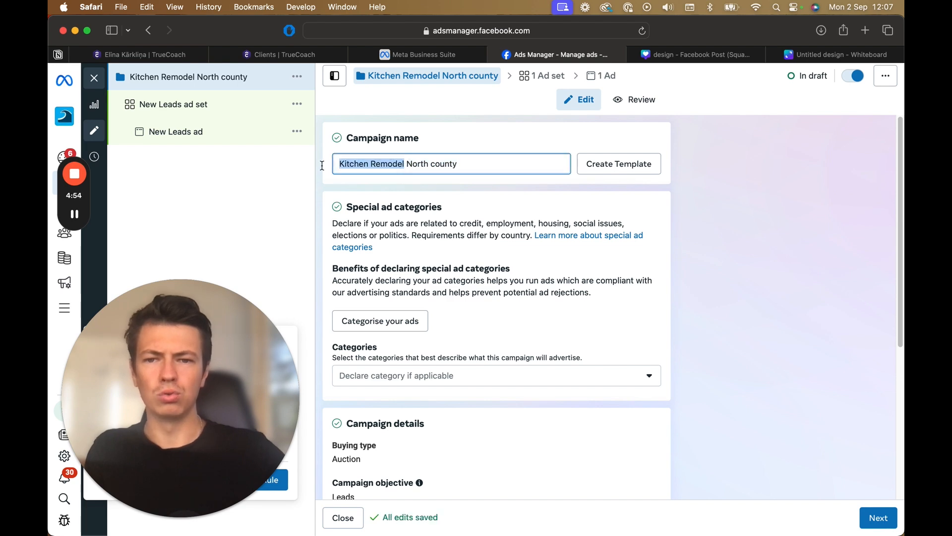
{"action": "left_click", "coordinate": [444, 184]}
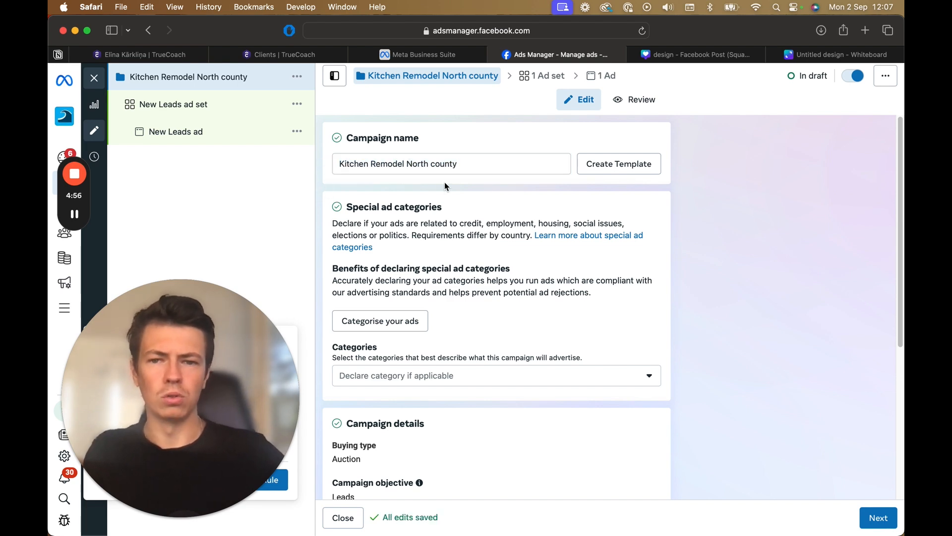
Step: Keep the remaining campaign settings, continue to the ad set and name it "Kitchen test 1"
{"action": "scroll", "coordinate": [471, 203], "scroll_direction": "down", "scroll_amount": 3}
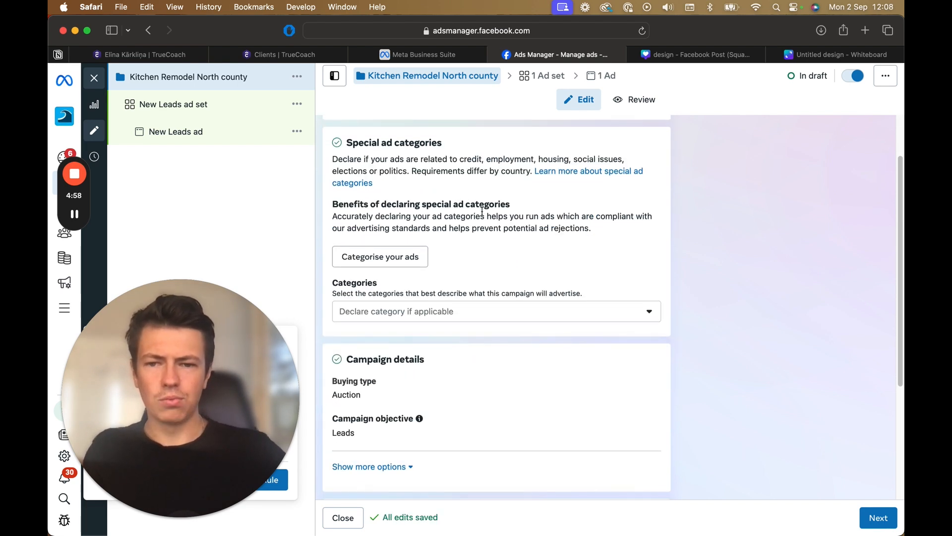
{"action": "scroll", "coordinate": [485, 217], "scroll_direction": "down", "scroll_amount": 4}
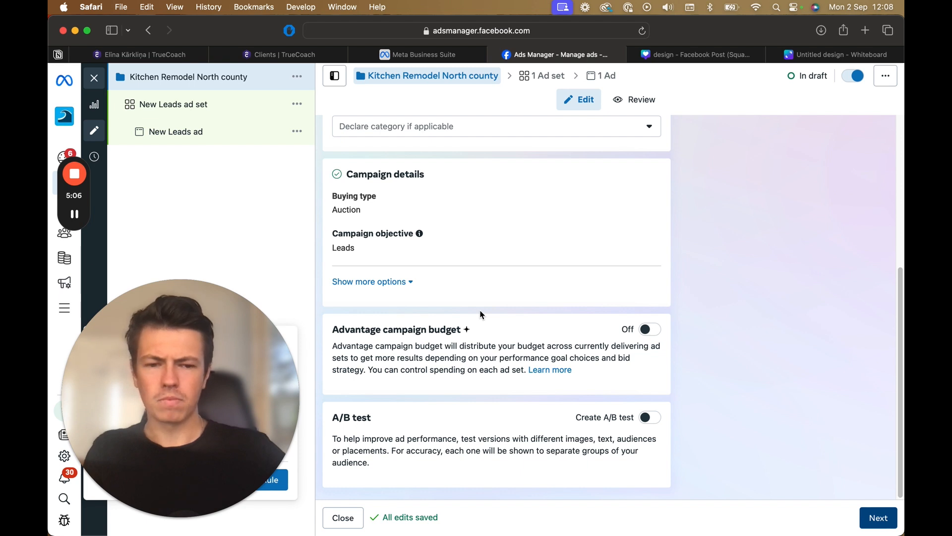
{"action": "left_click", "coordinate": [876, 522]}
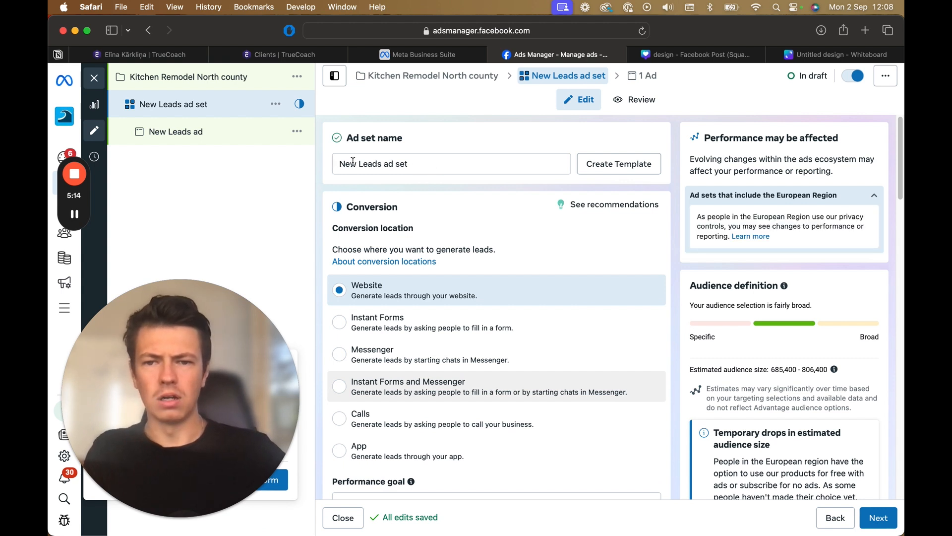
{"action": "left_click_drag", "start_coordinate": [425, 167], "coordinate": [333, 164]}
{"action": "key", "text": "super+a"}
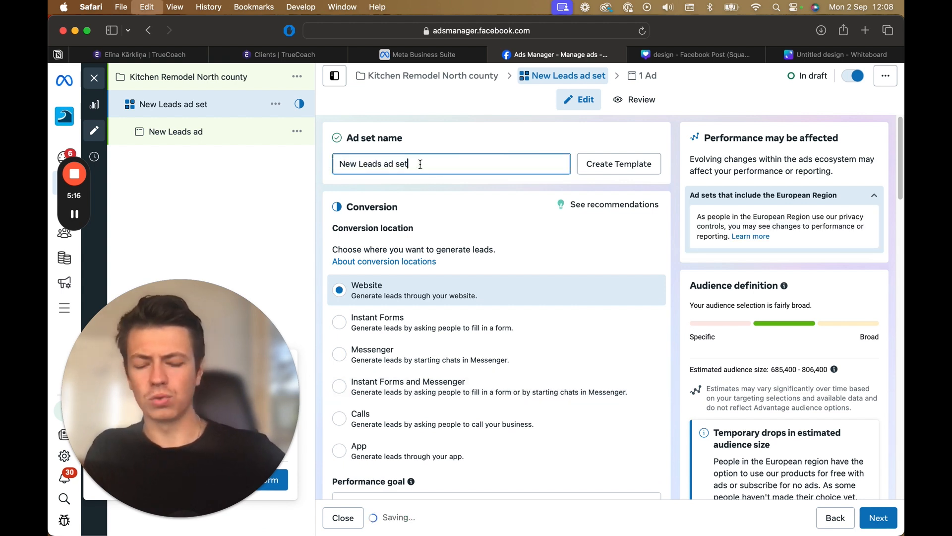
{"action": "key", "text": "super+a"}
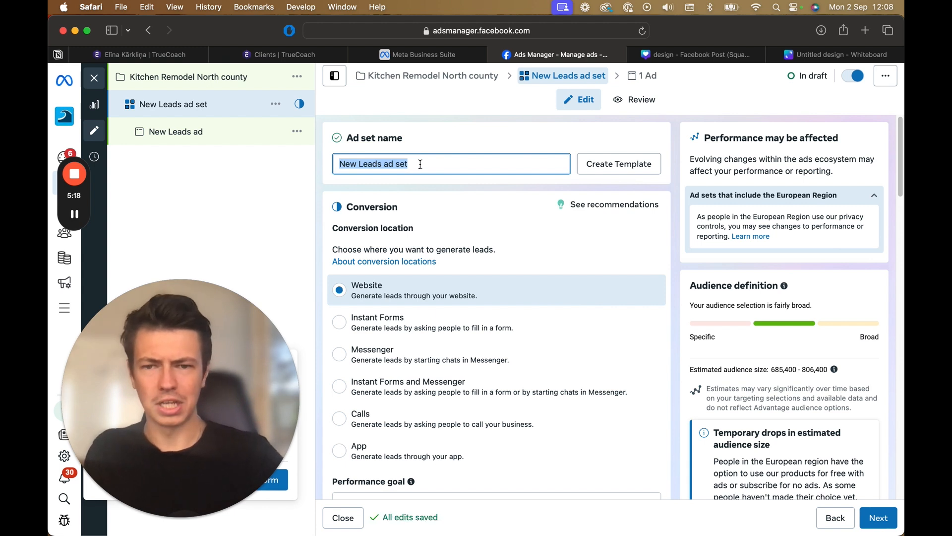
{"action": "type", "text": "Kitchen test 1"}
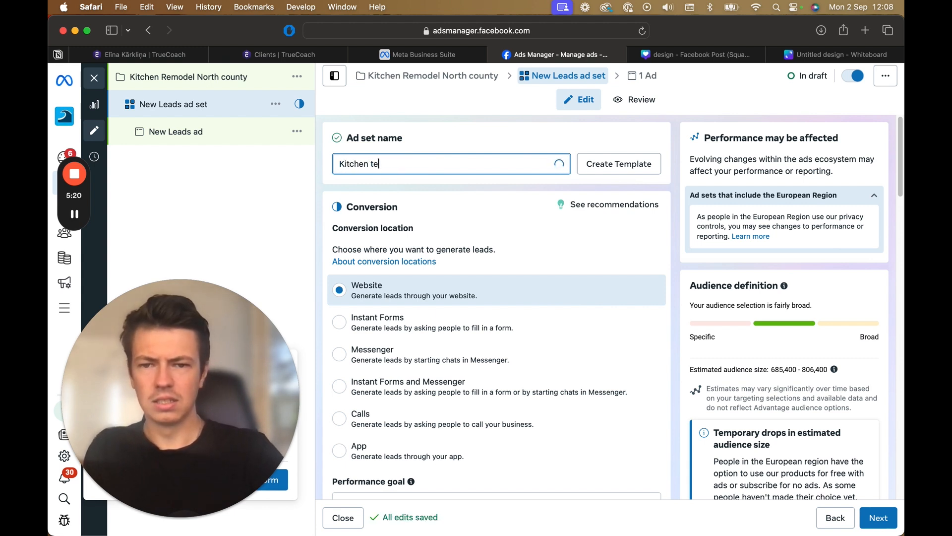
{"action": "left_click", "coordinate": [473, 192]}
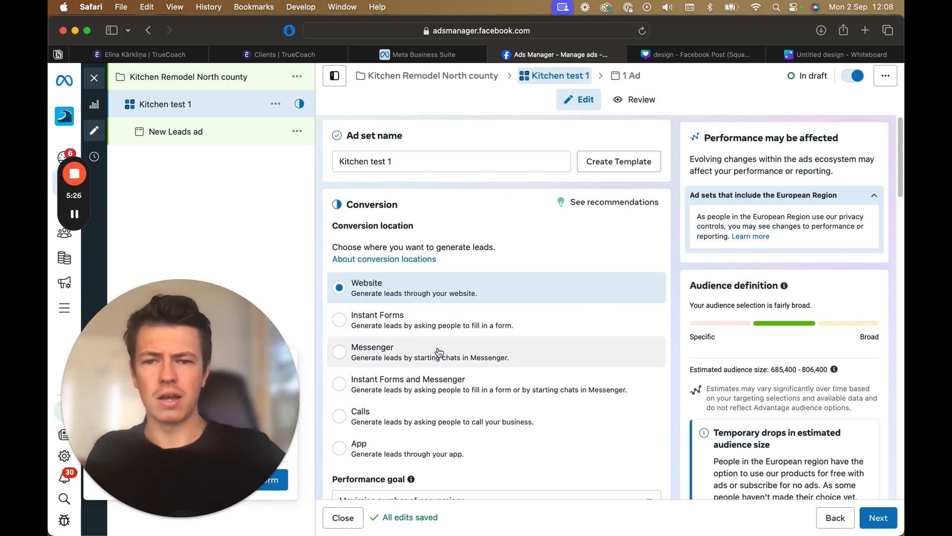
Step: Set the ad set's conversion location to Messenger
{"action": "scroll", "coordinate": [442, 354], "scroll_direction": "down", "scroll_amount": 1}
{"action": "left_click_drag", "start_coordinate": [350, 189], "coordinate": [399, 186]}
{"action": "left_click", "coordinate": [423, 192]}
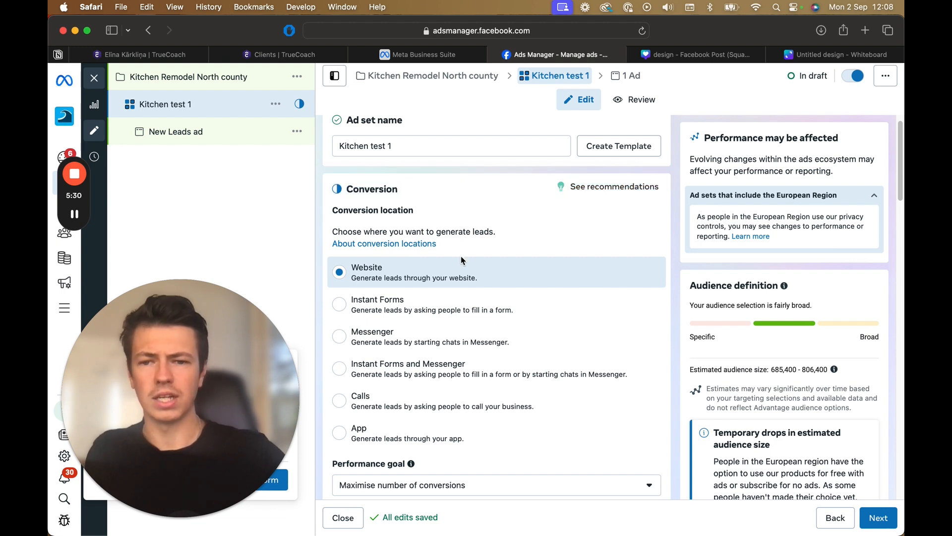
{"action": "scroll", "coordinate": [489, 273], "scroll_direction": "down", "scroll_amount": 1}
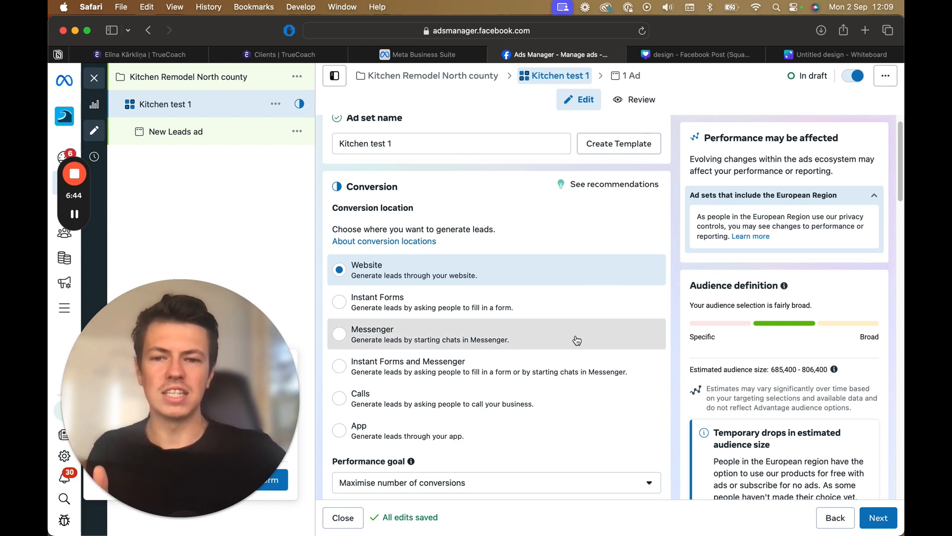
{"action": "left_click", "coordinate": [422, 341]}
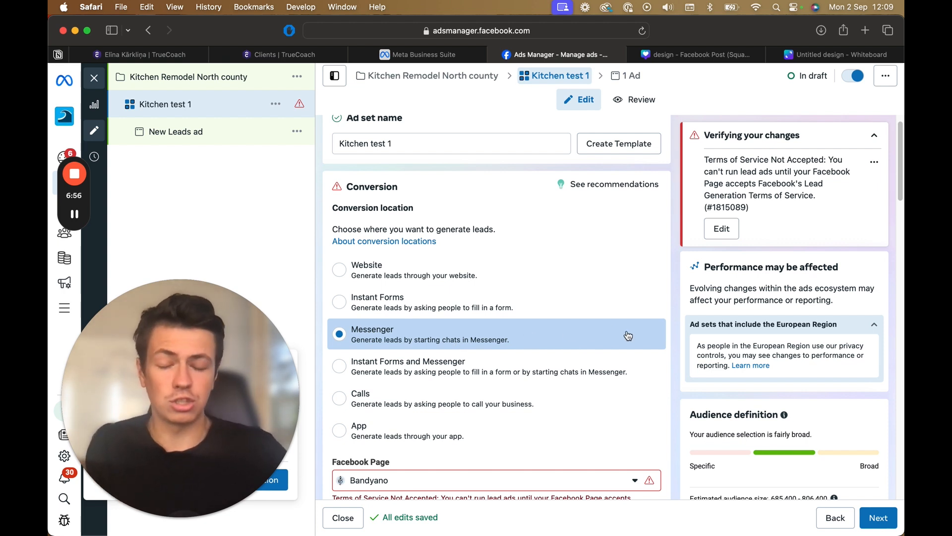
Step: Search the Facebook Pages for "land" and choose Tim Roland Landscaping as the ad set's Page
{"action": "scroll", "coordinate": [629, 336], "scroll_direction": "down", "scroll_amount": 1}
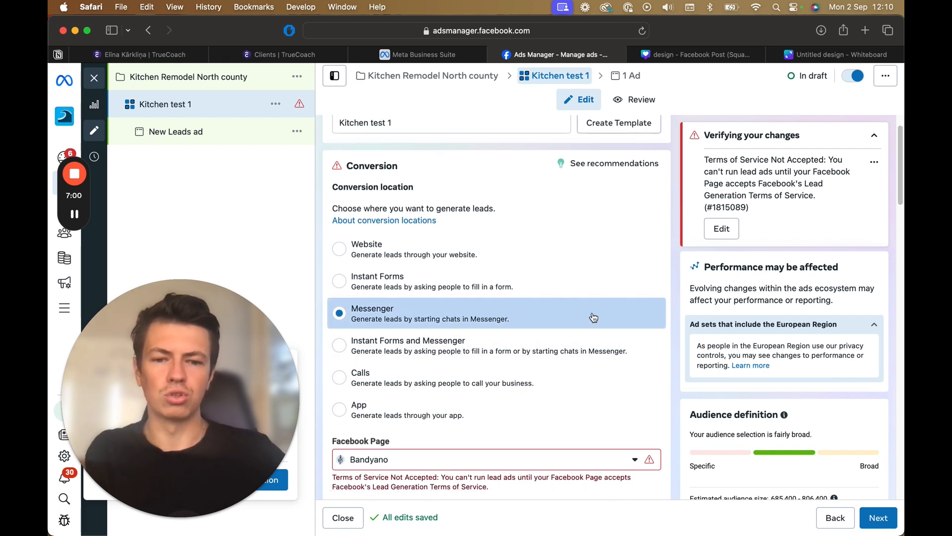
{"action": "scroll", "coordinate": [419, 318], "scroll_direction": "down", "scroll_amount": 1}
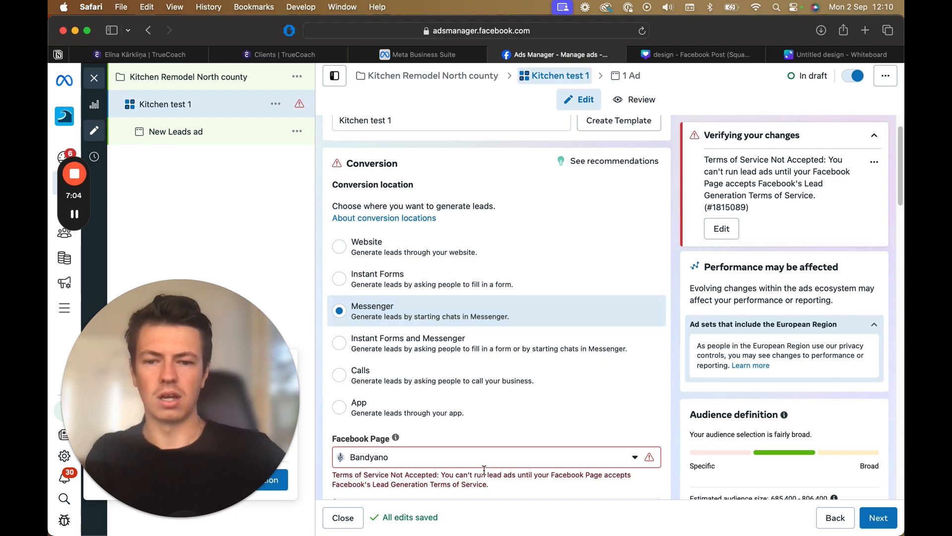
{"action": "scroll", "coordinate": [486, 445], "scroll_direction": "down", "scroll_amount": 3}
{"action": "left_click", "coordinate": [518, 381]}
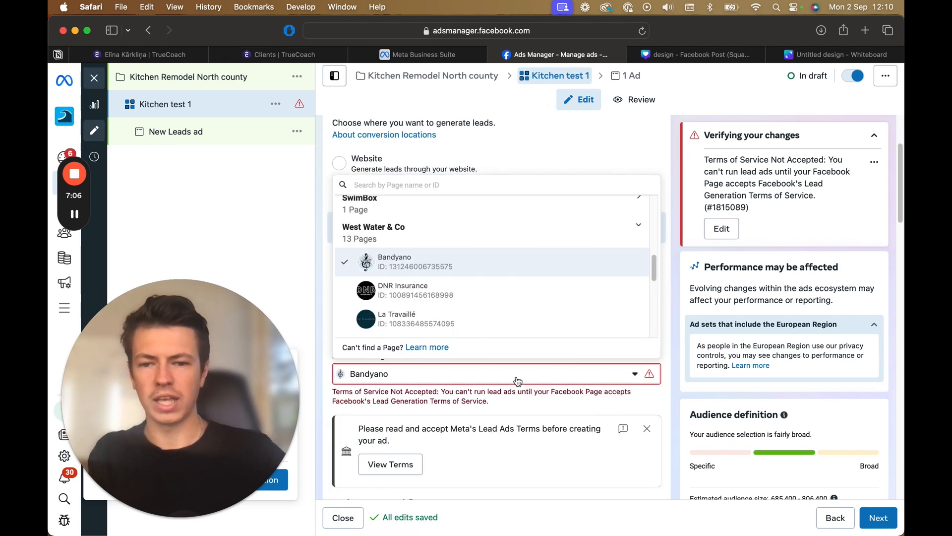
{"action": "type", "text": "land"}
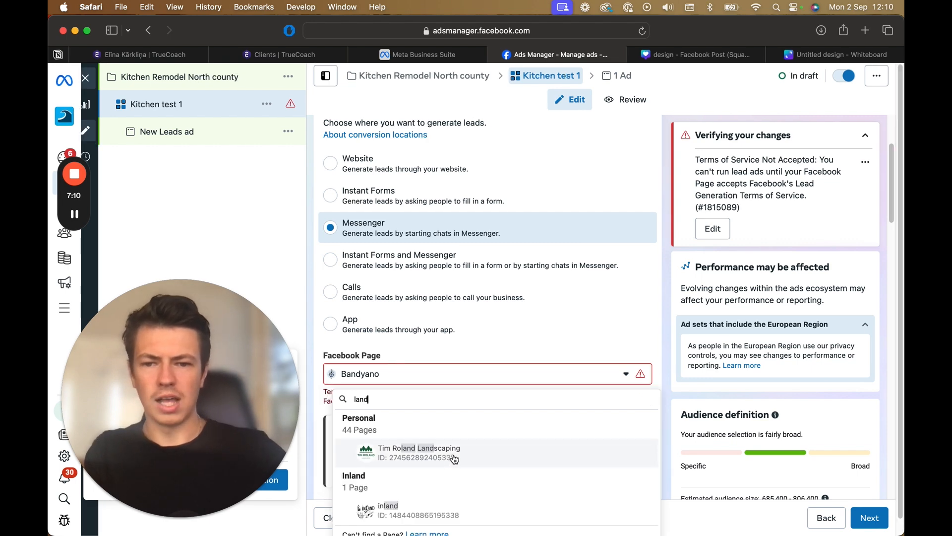
{"action": "key", "text": "Return"}
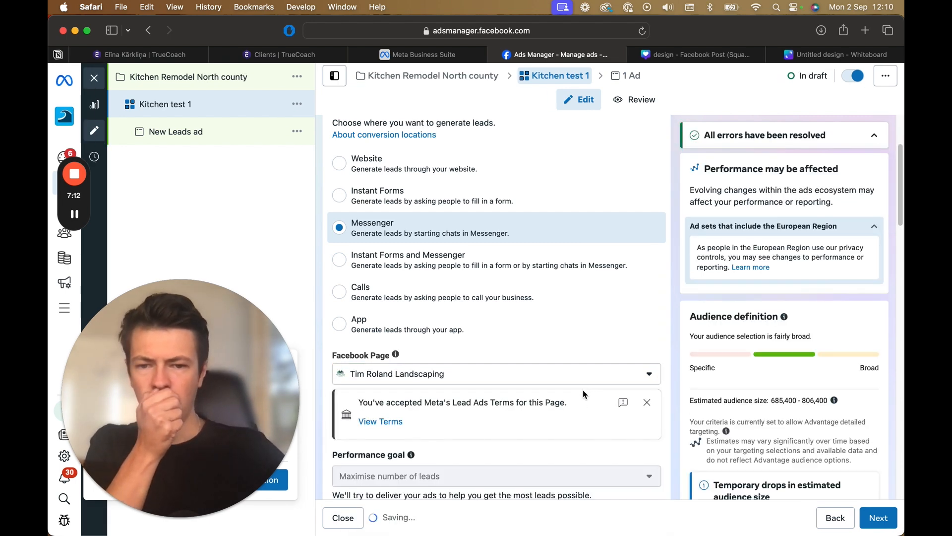
Step: Check the Lead Ads Terms notice for the chosen Page, open the terms and return to the ad set
{"action": "left_click_drag", "start_coordinate": [567, 388], "coordinate": [365, 392]}
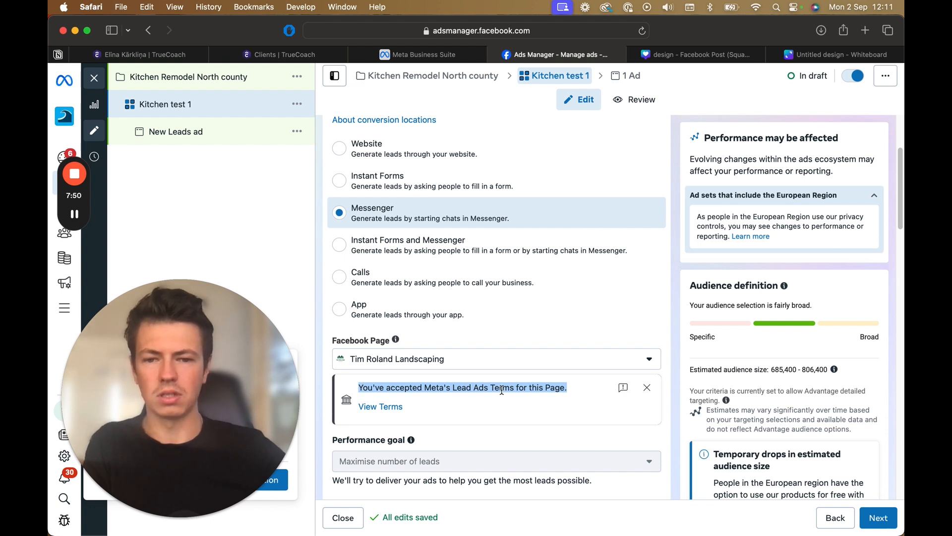
{"action": "left_click", "coordinate": [477, 415]}
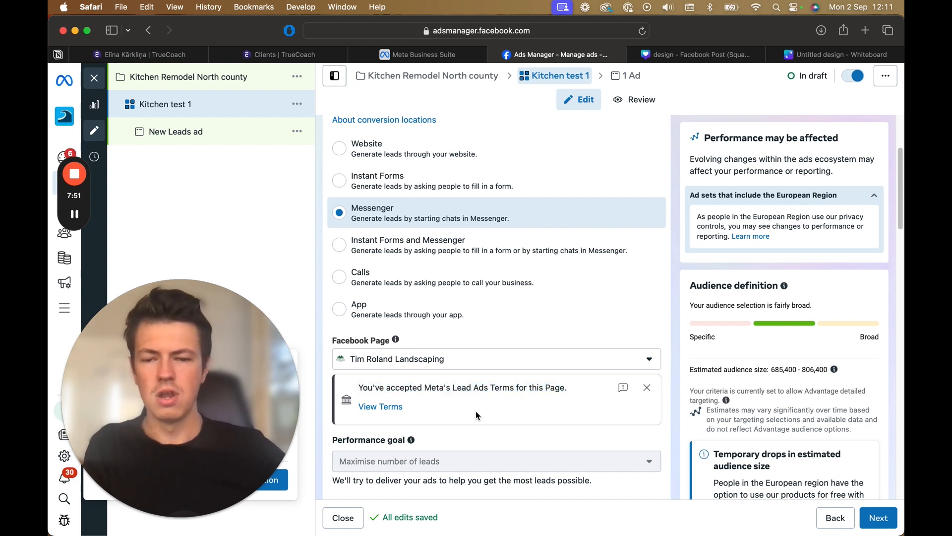
{"action": "left_click", "coordinate": [382, 408]}
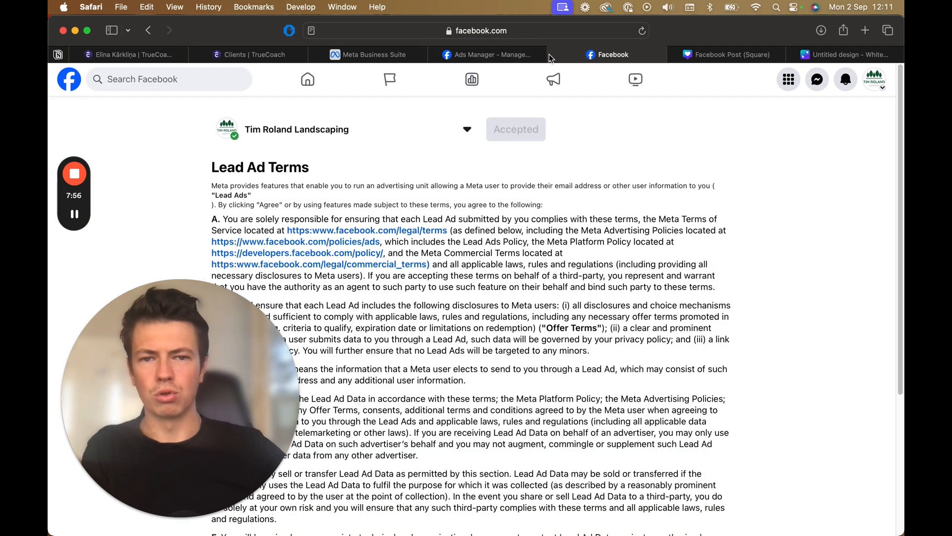
{"action": "left_click", "coordinate": [553, 55]}
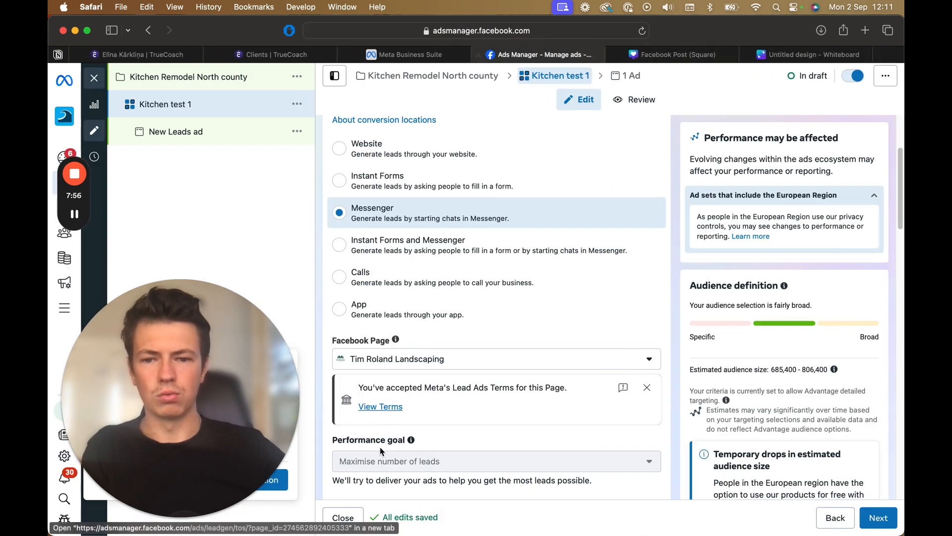
{"action": "left_click_drag", "start_coordinate": [470, 415], "coordinate": [353, 395]}
{"action": "left_click", "coordinate": [461, 399]}
Step: Review the ad set's performance goal and optional bid control, leaving the bid control empty
{"action": "scroll", "coordinate": [469, 399], "scroll_direction": "down", "scroll_amount": 2}
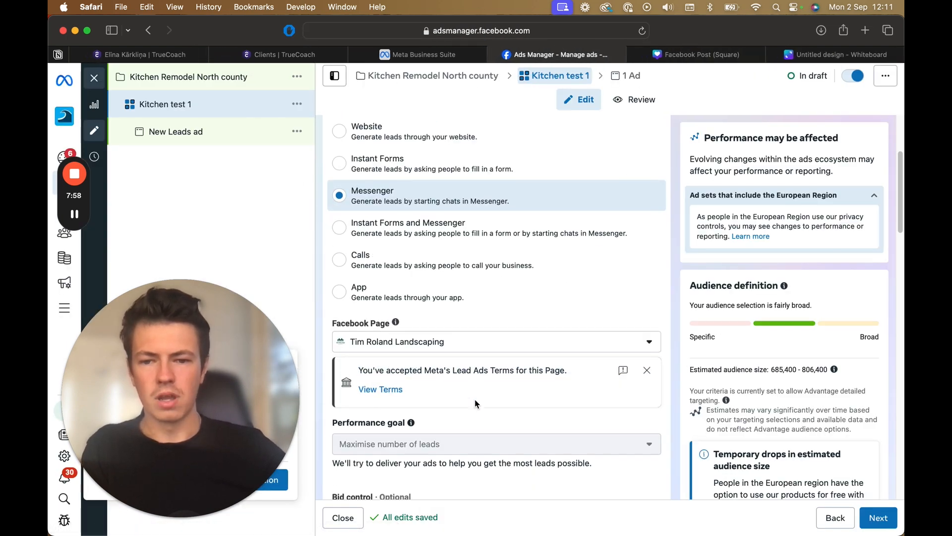
{"action": "scroll", "coordinate": [422, 355], "scroll_direction": "down", "scroll_amount": 4}
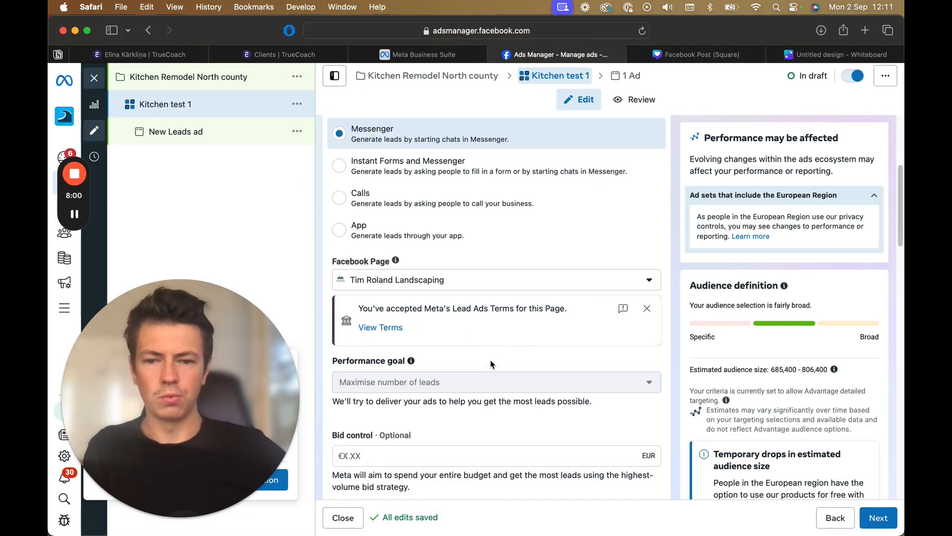
{"action": "scroll", "coordinate": [415, 331], "scroll_direction": "down", "scroll_amount": 3}
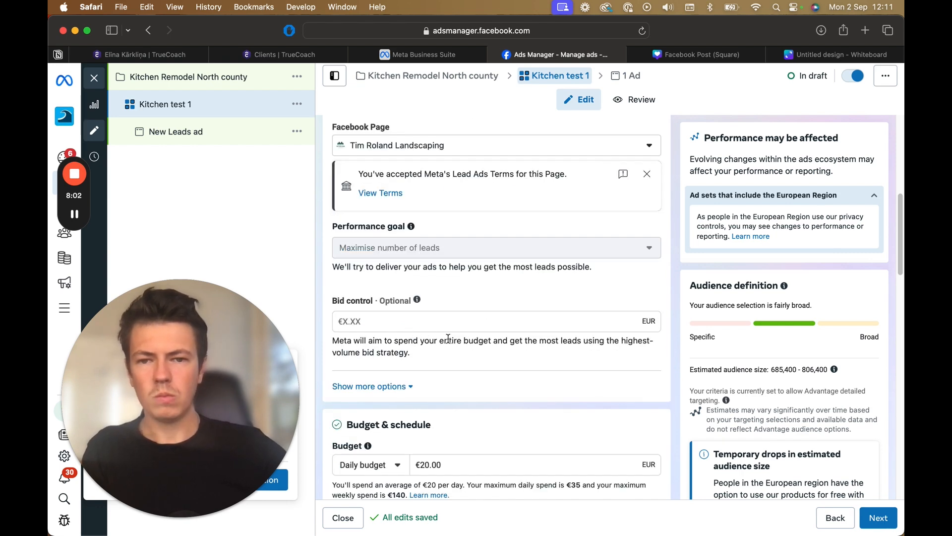
{"action": "scroll", "coordinate": [426, 337], "scroll_direction": "down", "scroll_amount": 1}
{"action": "left_click", "coordinate": [397, 304]}
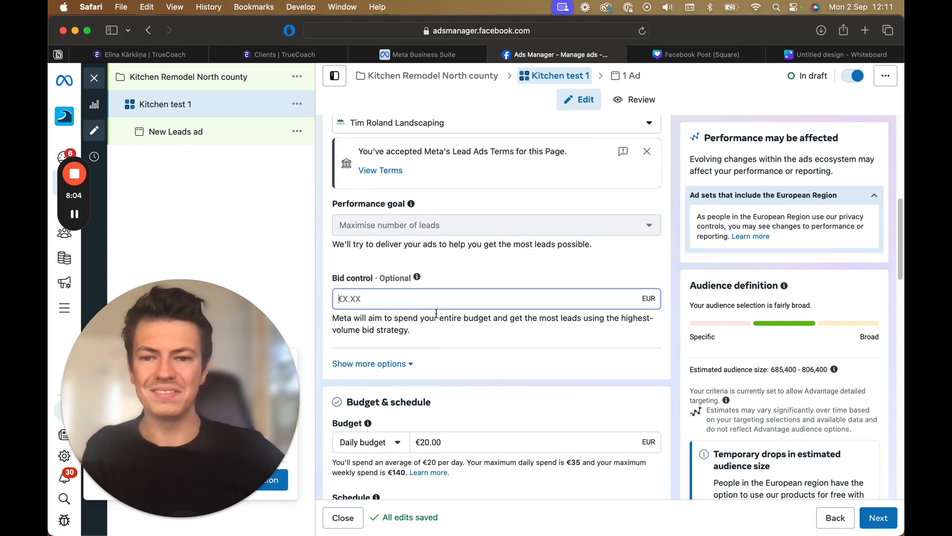
{"action": "left_click", "coordinate": [449, 340]}
Step: Examine the ad set's daily budget, start and end dates, and budget scheduling options
{"action": "scroll", "coordinate": [449, 337], "scroll_direction": "down", "scroll_amount": 4}
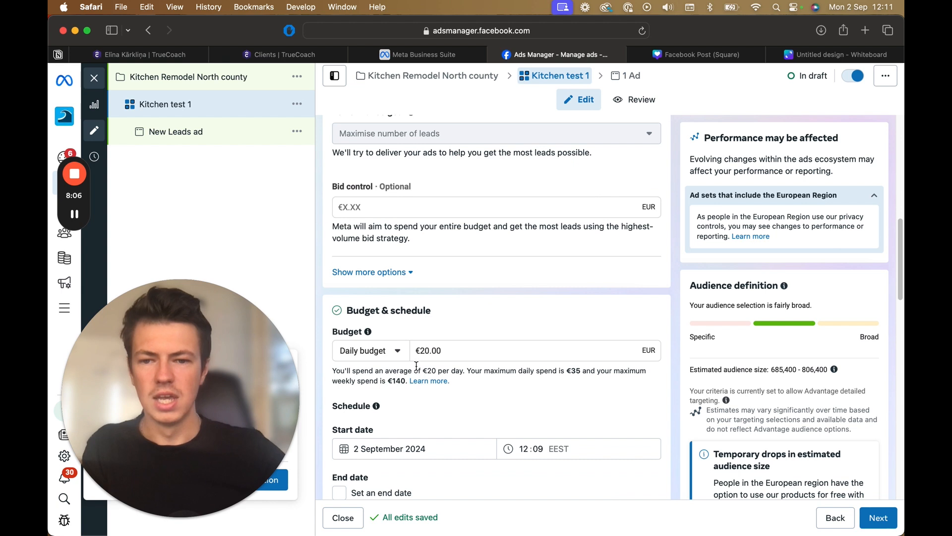
{"action": "left_click_drag", "start_coordinate": [429, 349], "coordinate": [423, 349]}
{"action": "left_click", "coordinate": [454, 324]}
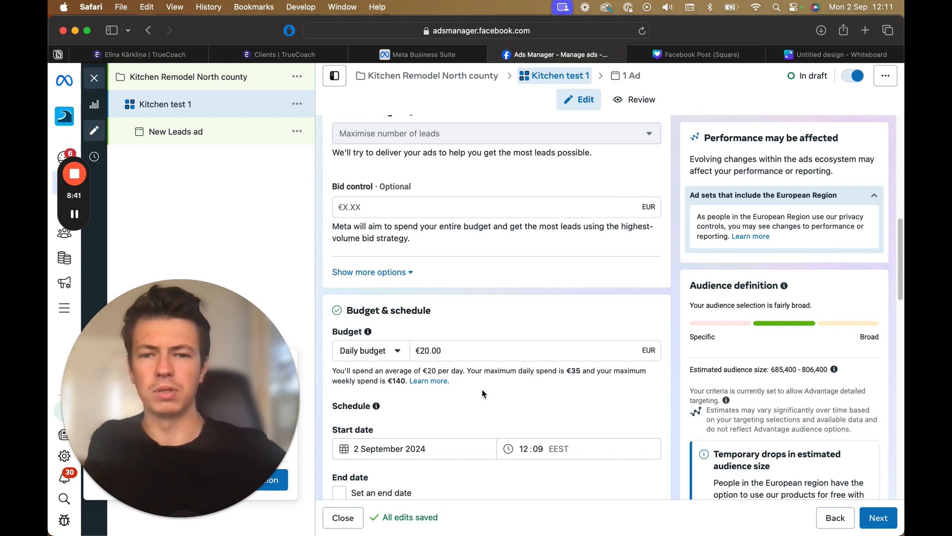
{"action": "left_click", "coordinate": [445, 349]}
{"action": "left_click", "coordinate": [478, 326]}
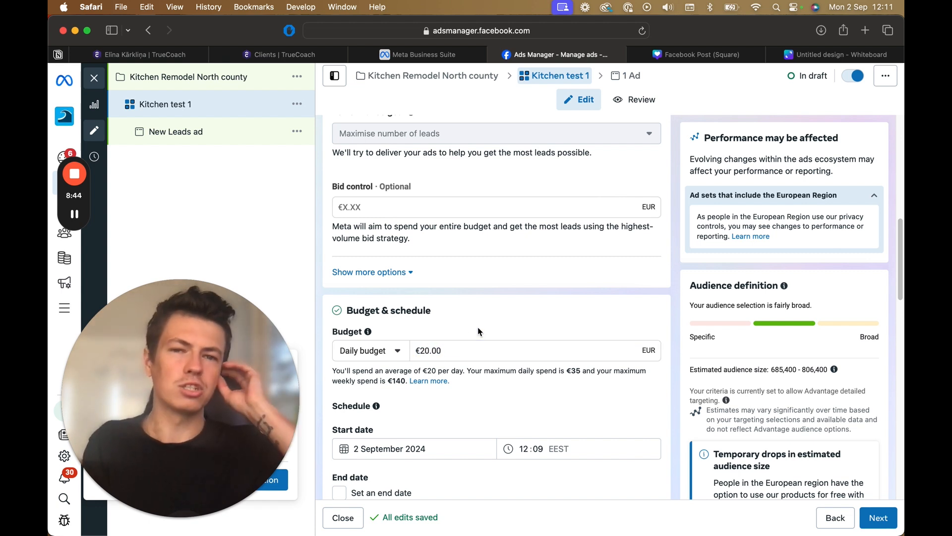
{"action": "left_click", "coordinate": [427, 344]}
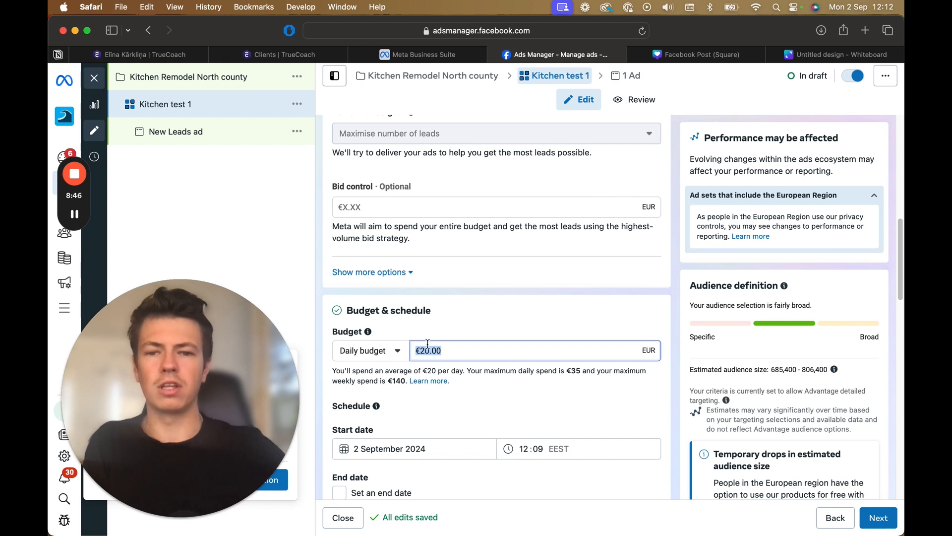
{"action": "left_click", "coordinate": [471, 326]}
{"action": "scroll", "coordinate": [472, 326], "scroll_direction": "down", "scroll_amount": 5}
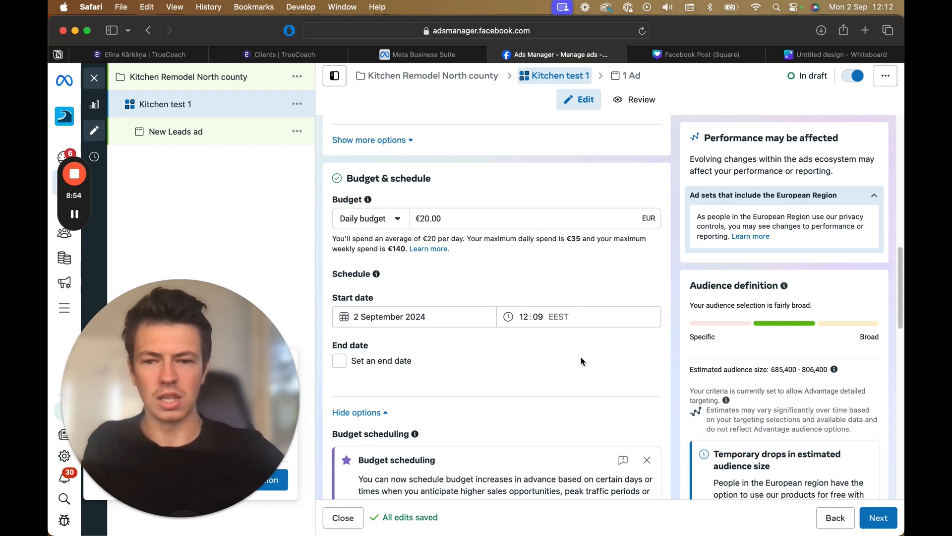
{"action": "scroll", "coordinate": [473, 345], "scroll_direction": "down", "scroll_amount": 7}
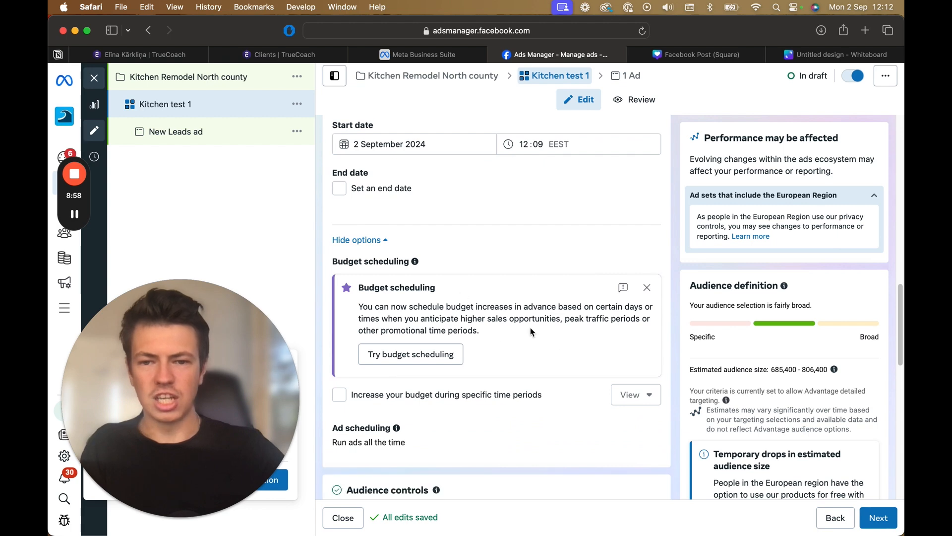
Step: Edit the ad set's audience locations and drop an included pin on Oxnard, California
{"action": "scroll", "coordinate": [487, 302], "scroll_direction": "down", "scroll_amount": 8}
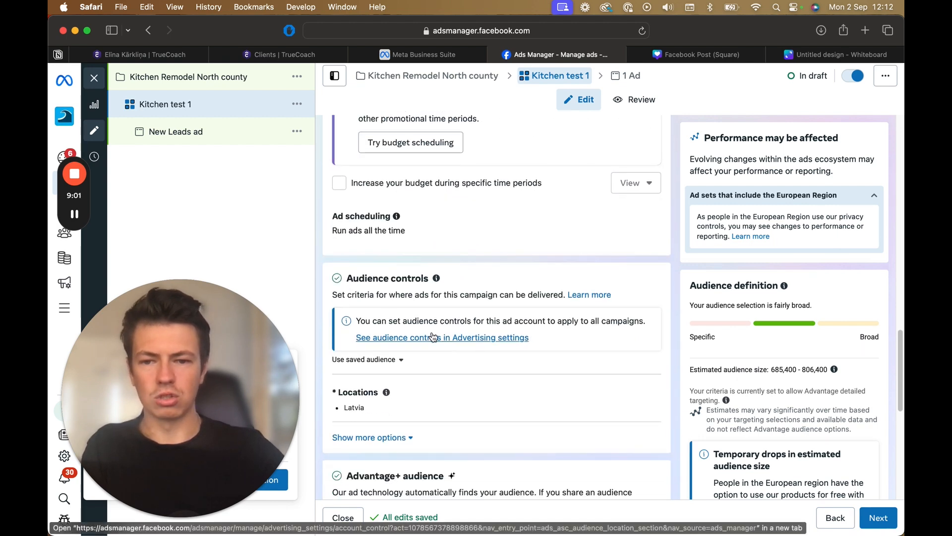
{"action": "scroll", "coordinate": [436, 338], "scroll_direction": "down", "scroll_amount": 1}
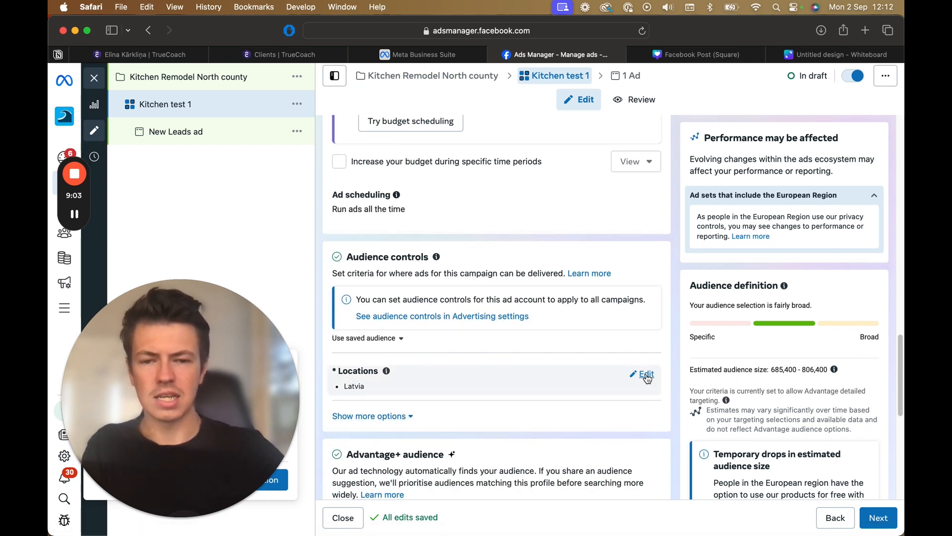
{"action": "left_click", "coordinate": [532, 386]}
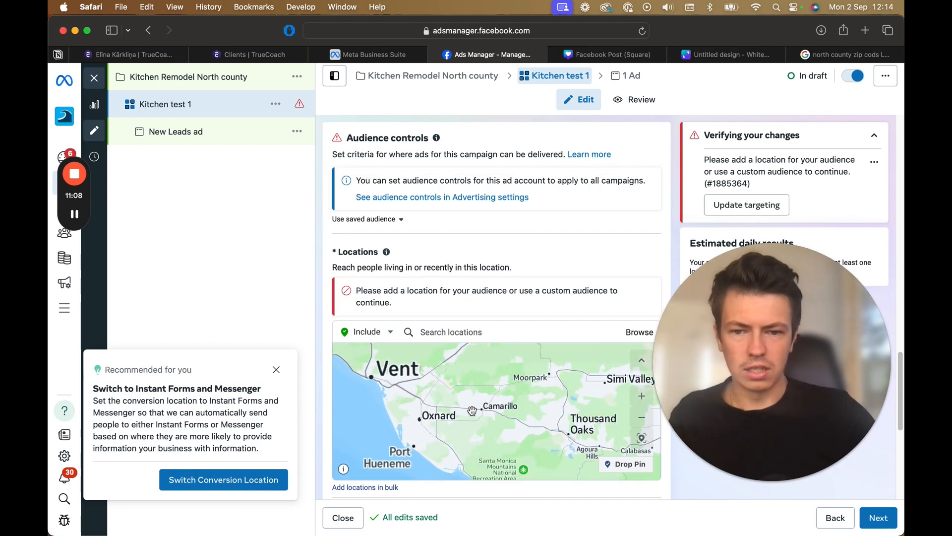
{"action": "left_click_drag", "start_coordinate": [479, 427], "coordinate": [479, 401]}
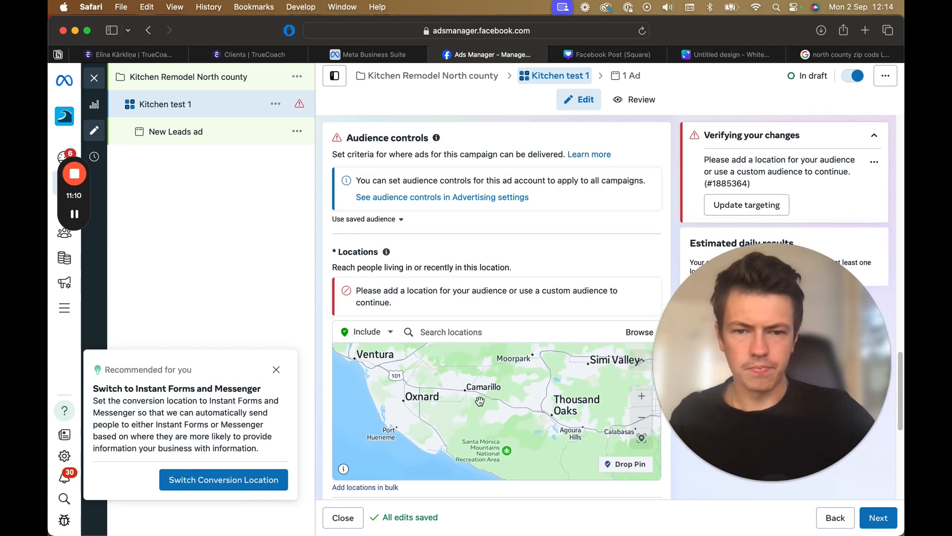
{"action": "left_click", "coordinate": [626, 464]}
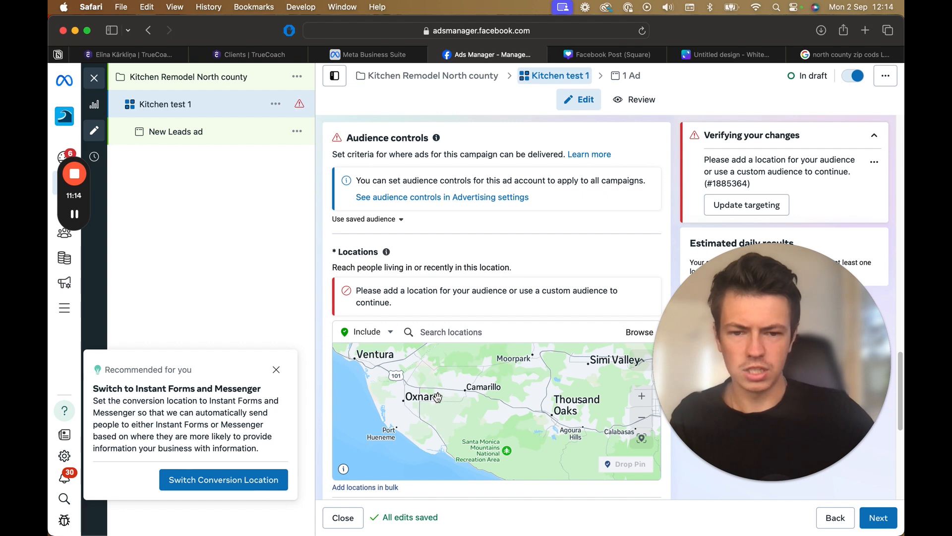
{"action": "left_click", "coordinate": [420, 397]}
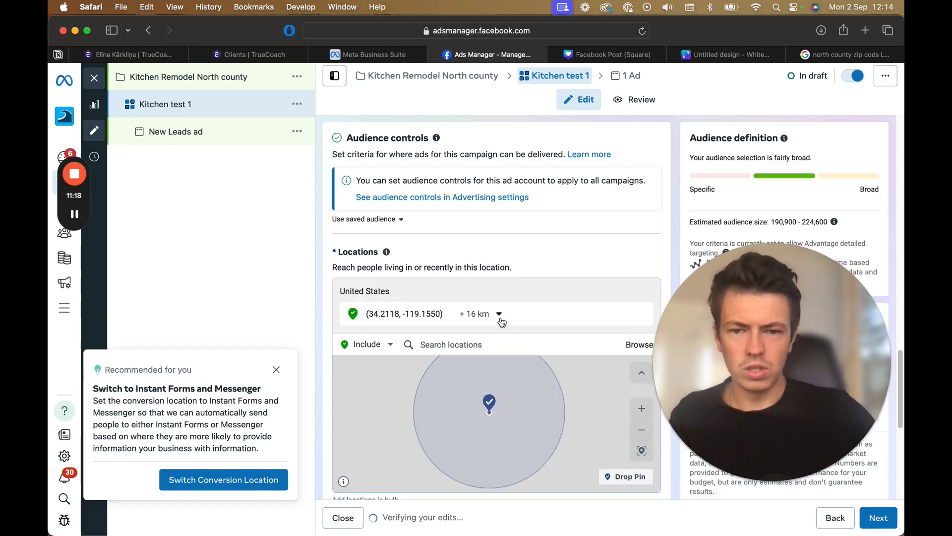
Step: Set the radius around the Oxnard pin to 10 km
{"action": "left_click", "coordinate": [500, 318]}
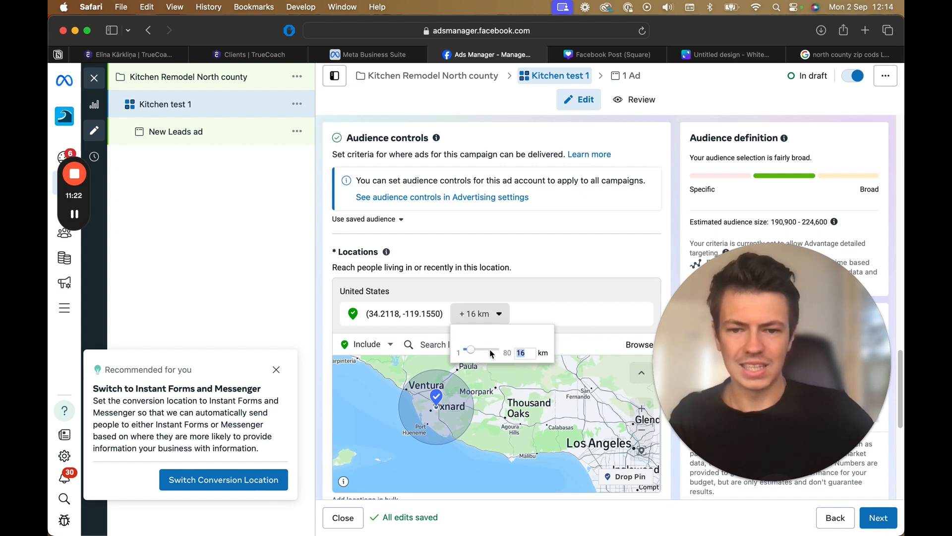
{"action": "key", "text": "Return"}
{"action": "left_click", "coordinate": [494, 320]}
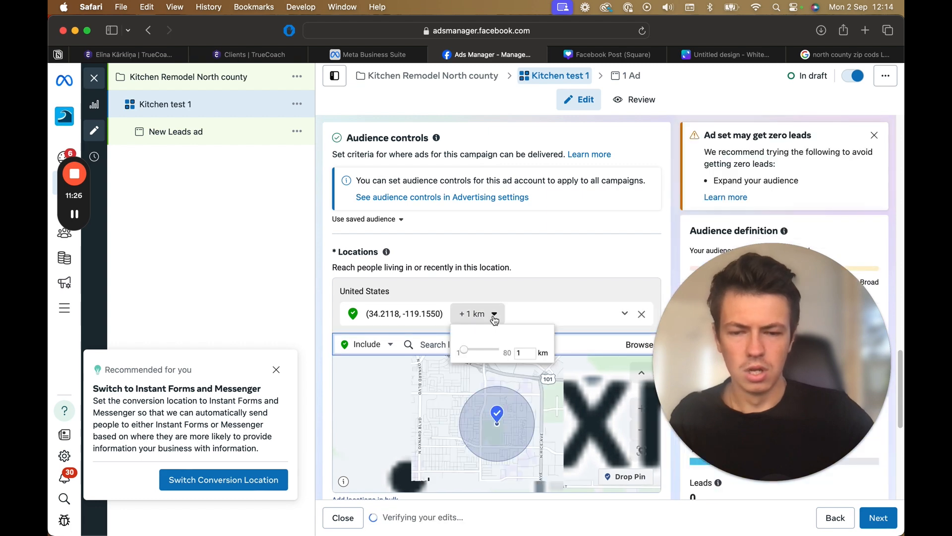
{"action": "double_click", "coordinate": [517, 353]}
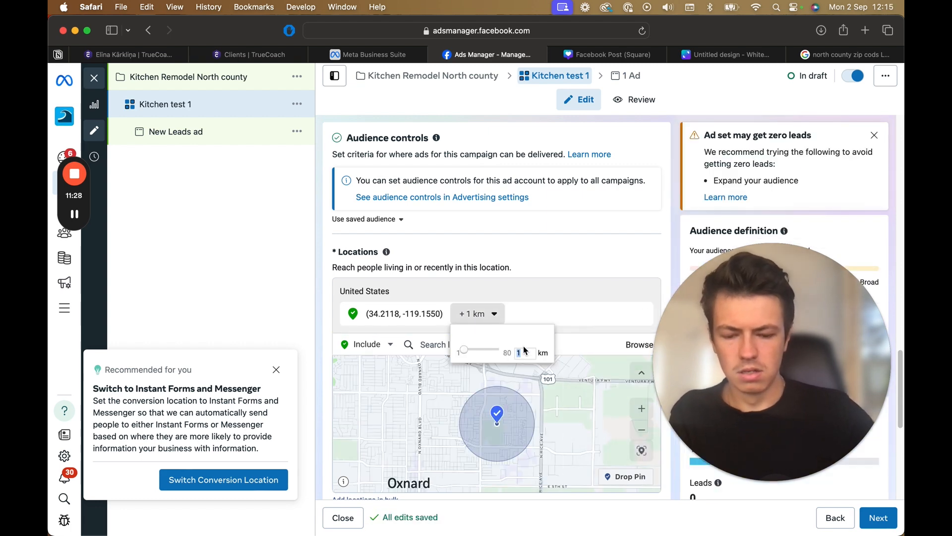
{"action": "type", "text": "10"}
{"action": "key", "text": "Return"}
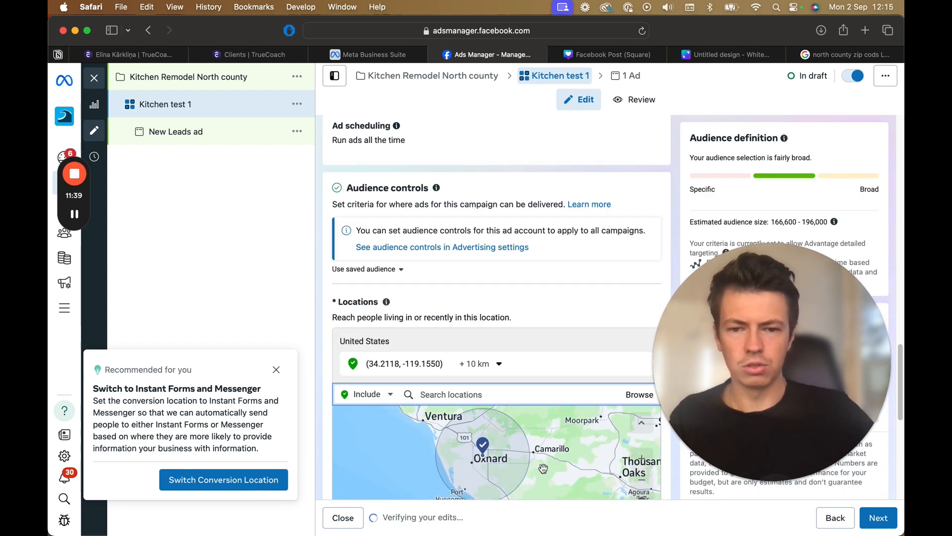
Step: Dismiss the recommendation to switch the conversion location to Instant Forms and Messenger
{"action": "scroll", "coordinate": [551, 265], "scroll_direction": "down", "scroll_amount": 3}
{"action": "left_click_drag", "start_coordinate": [550, 331], "coordinate": [502, 342]}
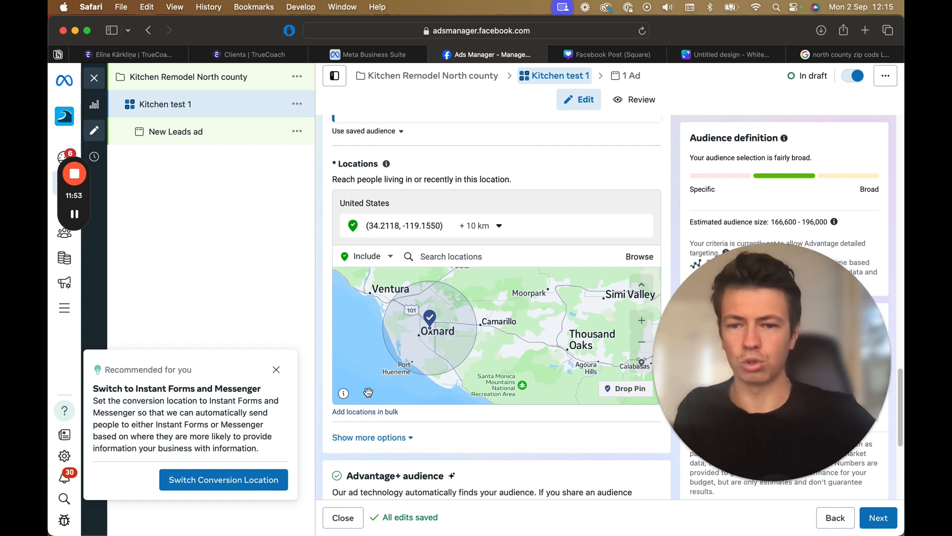
{"action": "left_click", "coordinate": [272, 370]}
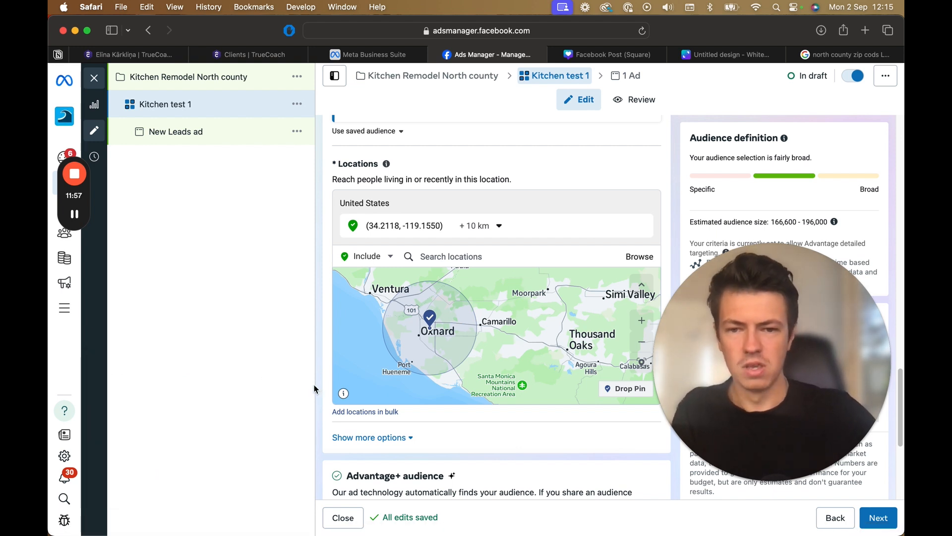
Step: Review the ad set's Advantage+ audience and placements sections, leaving their default settings
{"action": "scroll", "coordinate": [342, 387], "scroll_direction": "down", "scroll_amount": 2}
{"action": "scroll", "coordinate": [471, 432], "scroll_direction": "down", "scroll_amount": 5}
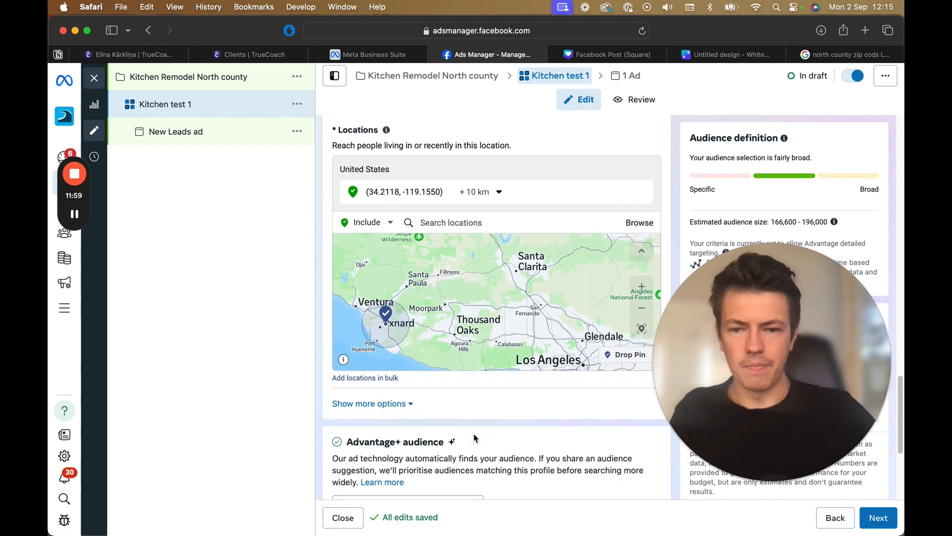
{"action": "scroll", "coordinate": [499, 423], "scroll_direction": "down", "scroll_amount": 2}
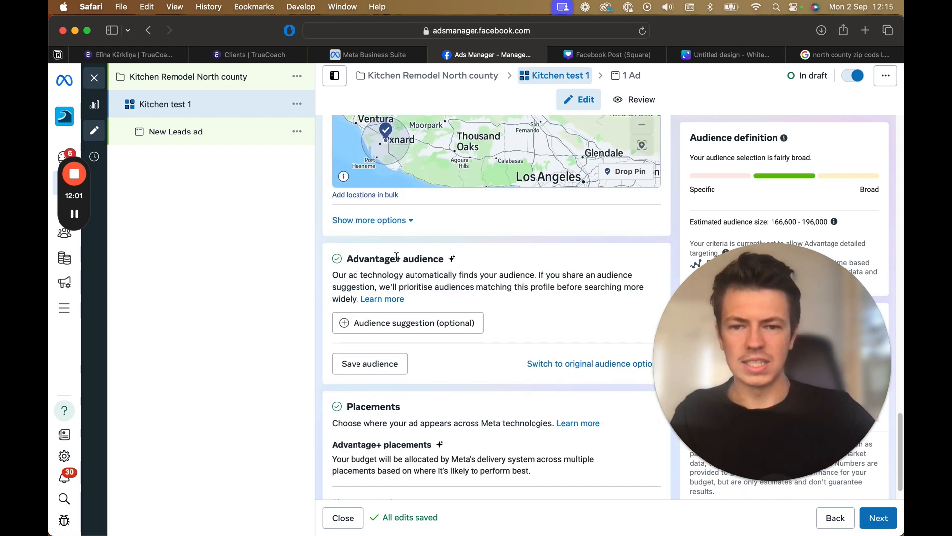
{"action": "scroll", "coordinate": [488, 367], "scroll_direction": "down", "scroll_amount": 1}
{"action": "scroll", "coordinate": [488, 367], "scroll_direction": "down", "scroll_amount": 1}
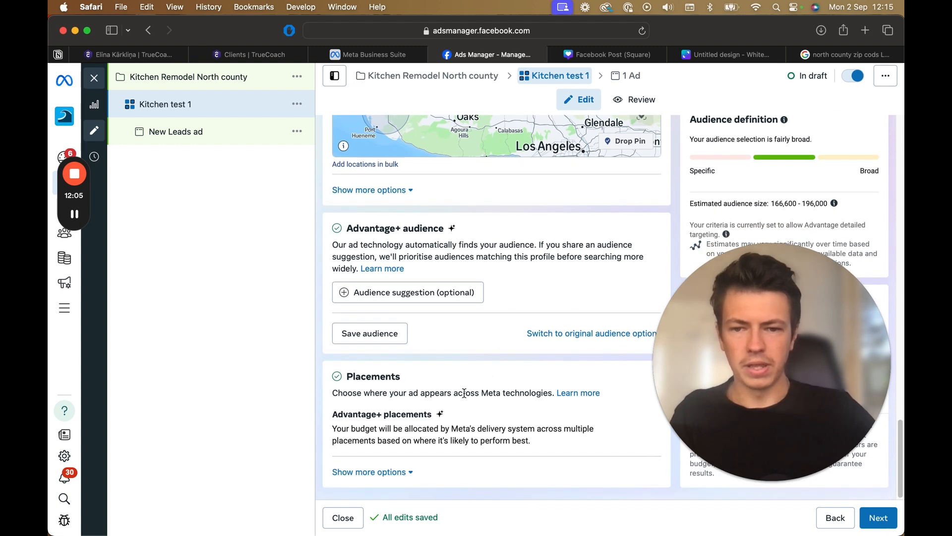
{"action": "left_click_drag", "start_coordinate": [750, 368], "coordinate": [460, 388]}
{"action": "scroll", "coordinate": [770, 325], "scroll_direction": "up", "scroll_amount": 2}
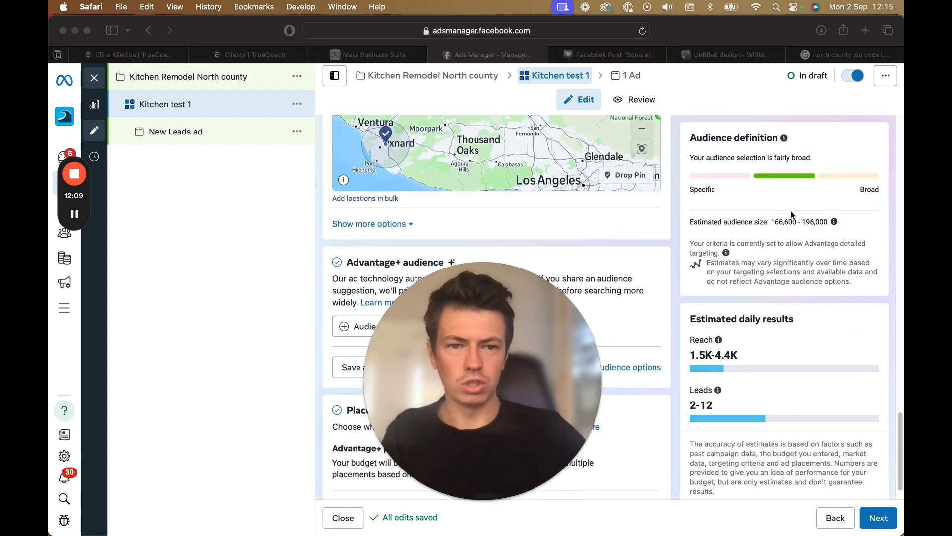
Step: Examine the ad set's estimated audience size and its estimated daily reach and leads
{"action": "left_click", "coordinate": [779, 222]}
{"action": "left_click_drag", "start_coordinate": [772, 222], "coordinate": [828, 223]}
{"action": "left_click", "coordinate": [811, 249]}
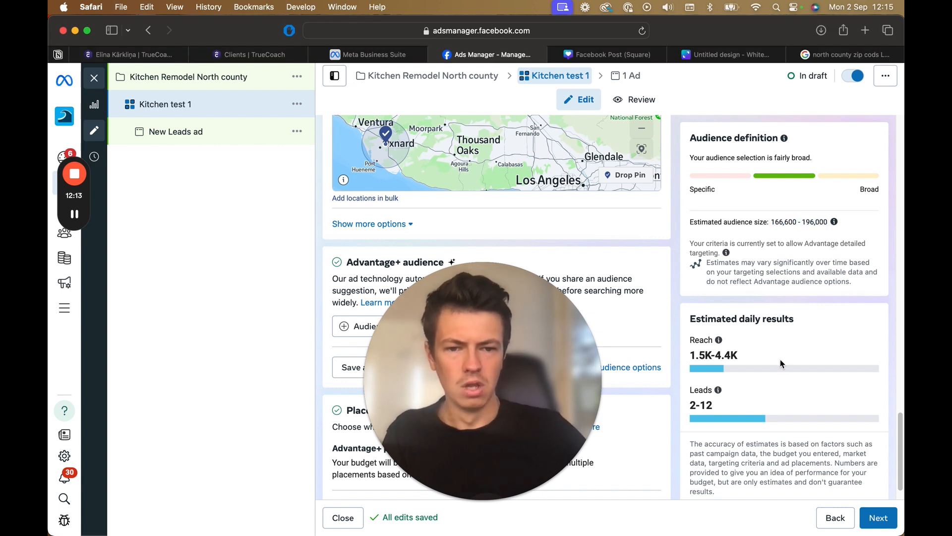
{"action": "scroll", "coordinate": [788, 368], "scroll_direction": "down", "scroll_amount": 1}
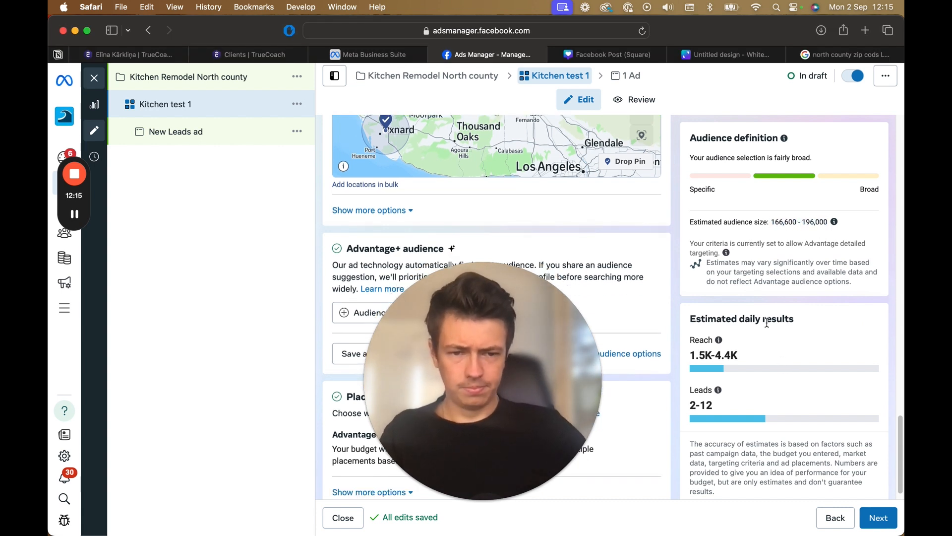
{"action": "triple_click", "coordinate": [736, 316]}
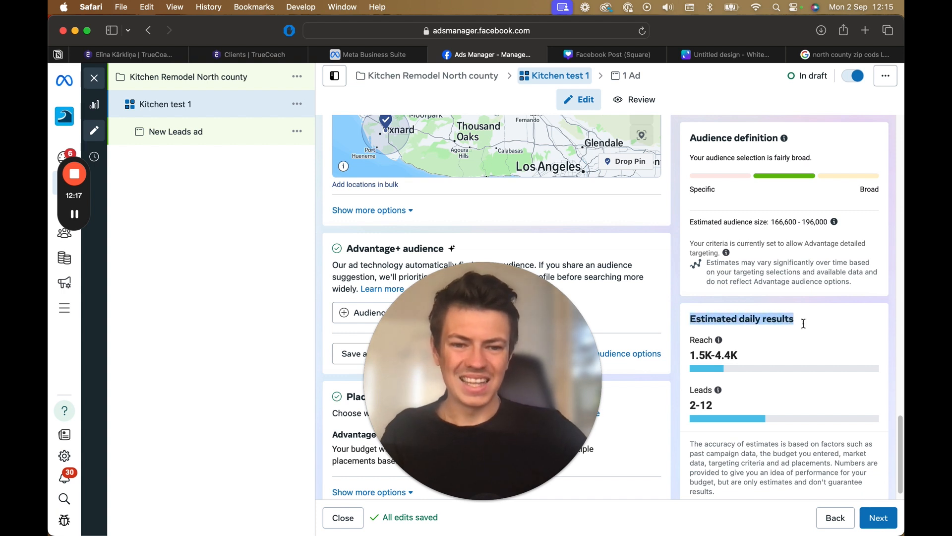
{"action": "left_click", "coordinate": [802, 326]}
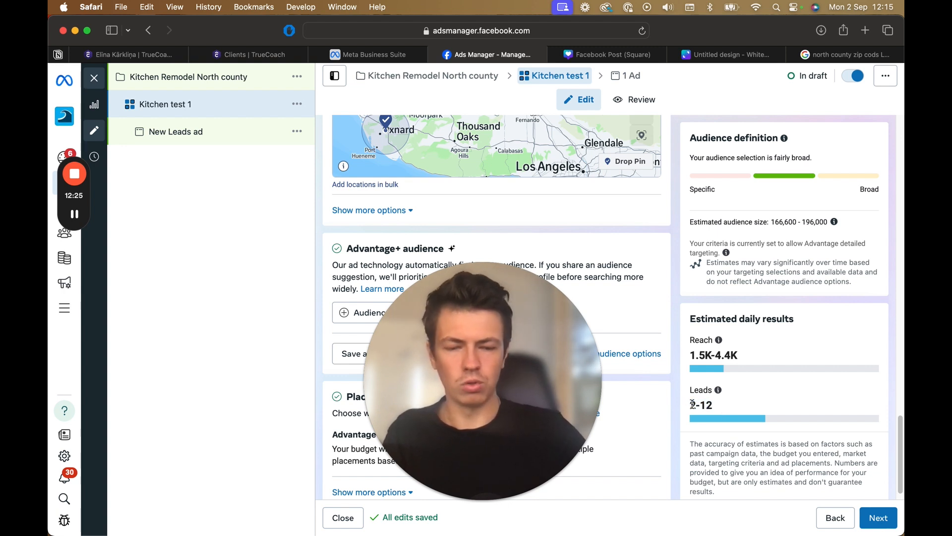
{"action": "left_click_drag", "start_coordinate": [692, 404], "coordinate": [733, 407]}
{"action": "left_click", "coordinate": [721, 409]}
{"action": "left_click", "coordinate": [735, 406]}
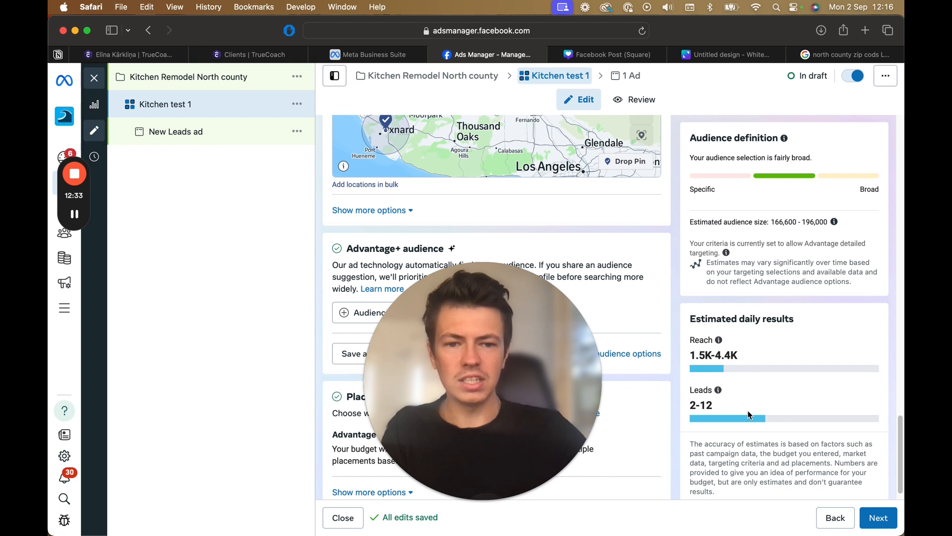
{"action": "left_click_drag", "start_coordinate": [768, 222], "coordinate": [829, 222]}
{"action": "scroll", "coordinate": [787, 228], "scroll_direction": "up", "scroll_amount": 1}
{"action": "left_click", "coordinate": [773, 221]}
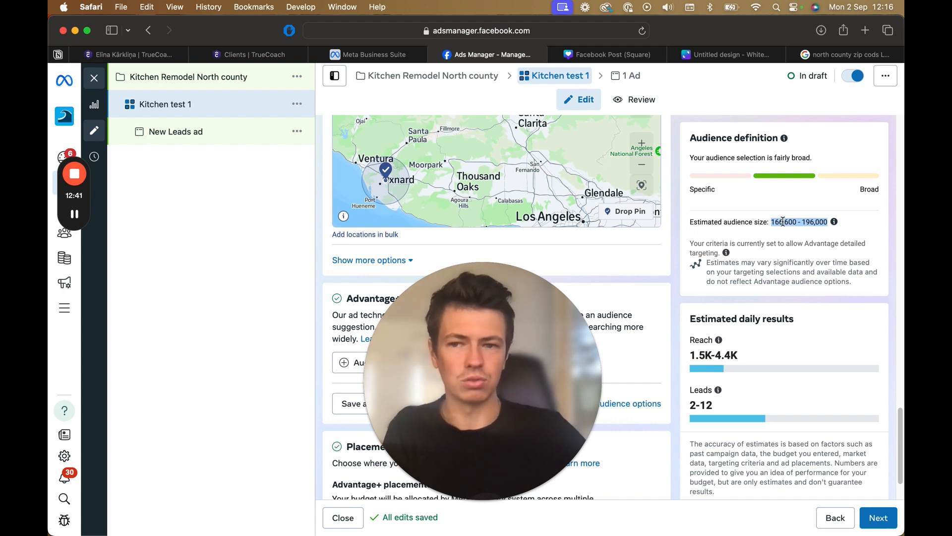
{"action": "left_click", "coordinate": [783, 222]}
{"action": "left_click_drag", "start_coordinate": [377, 341], "coordinate": [196, 368]}
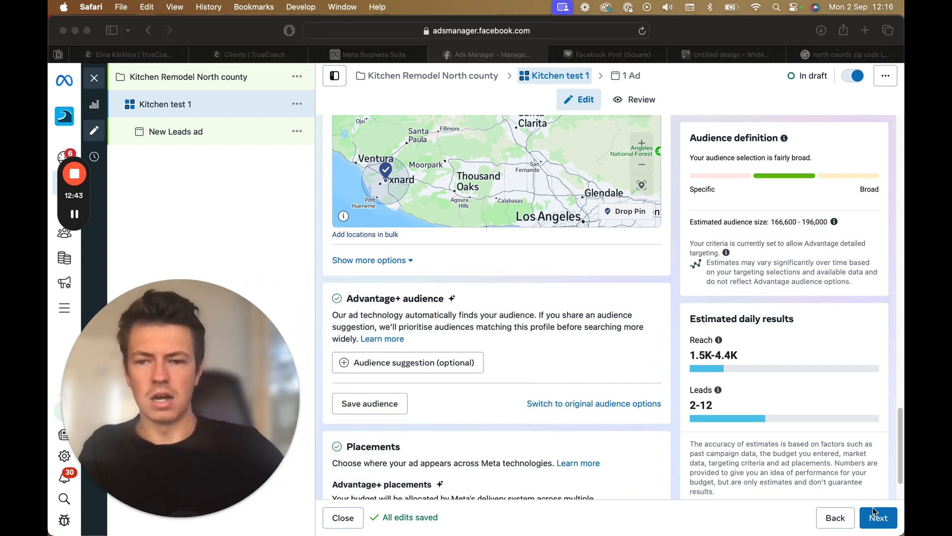
Step: Continue from the ad set to the ad and rename the ad "before and after"
{"action": "left_click", "coordinate": [880, 519]}
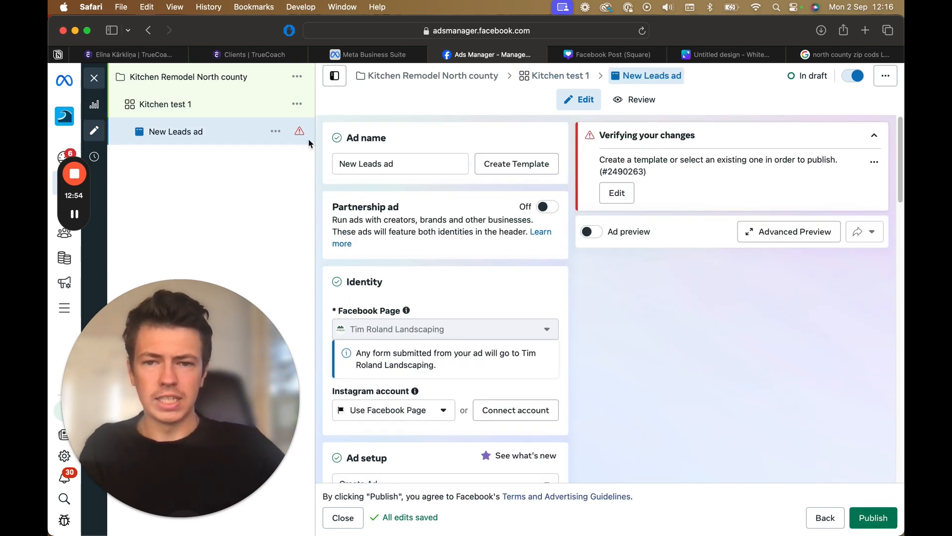
{"action": "left_click", "coordinate": [402, 163]}
{"action": "key", "text": "super+a"}
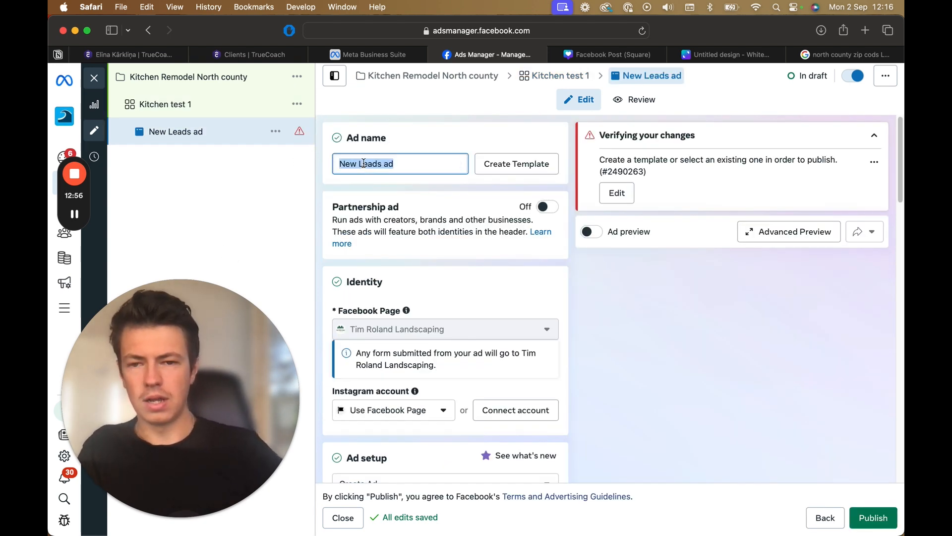
{"action": "type", "text": "Ad cv"}
{"action": "key", "text": "BackSpace"}
{"action": "type", "text": "re"}
{"action": "key", "text": "super+a"}
{"action": "type", "text": "before and after"}
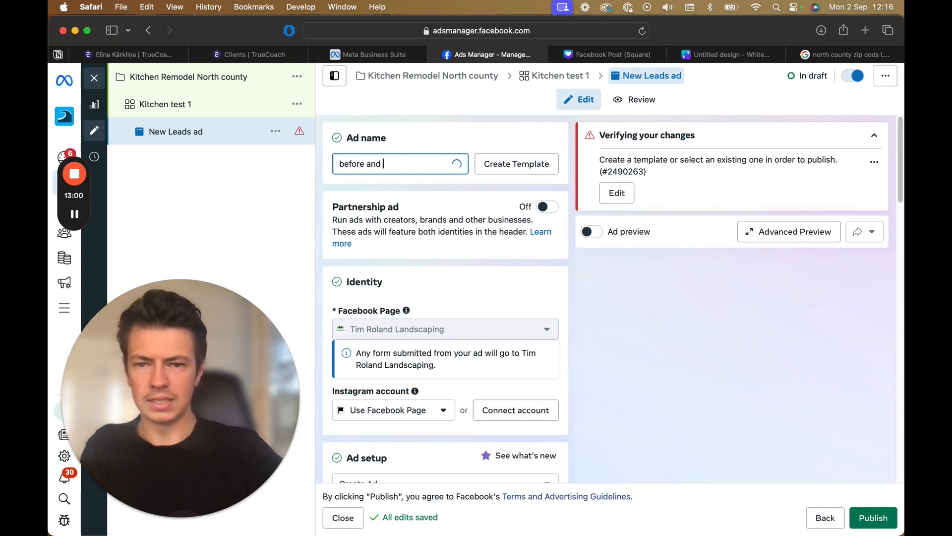
{"action": "left_click", "coordinate": [475, 126]}
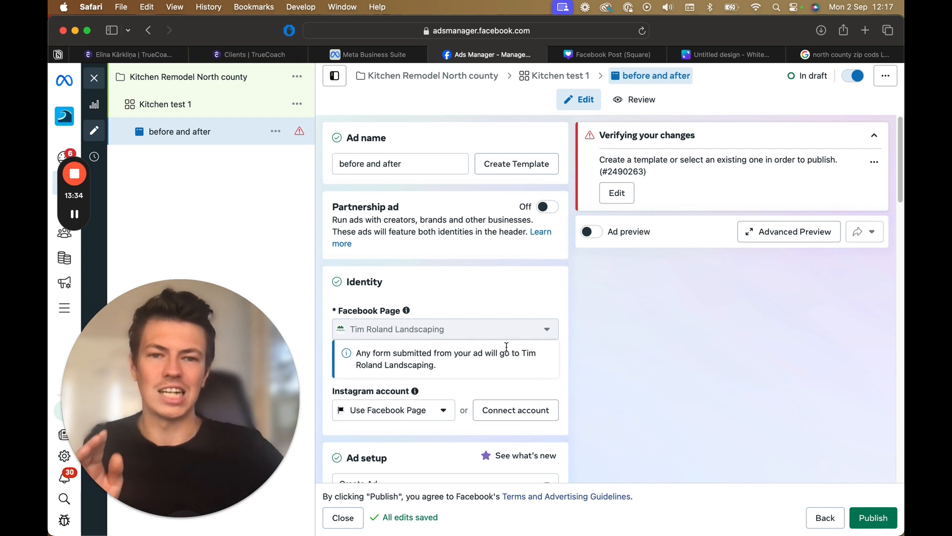
Step: Switch to the blank Facebook Post (Square) design in Canva
{"action": "mouse_move", "coordinate": [504, 331]}
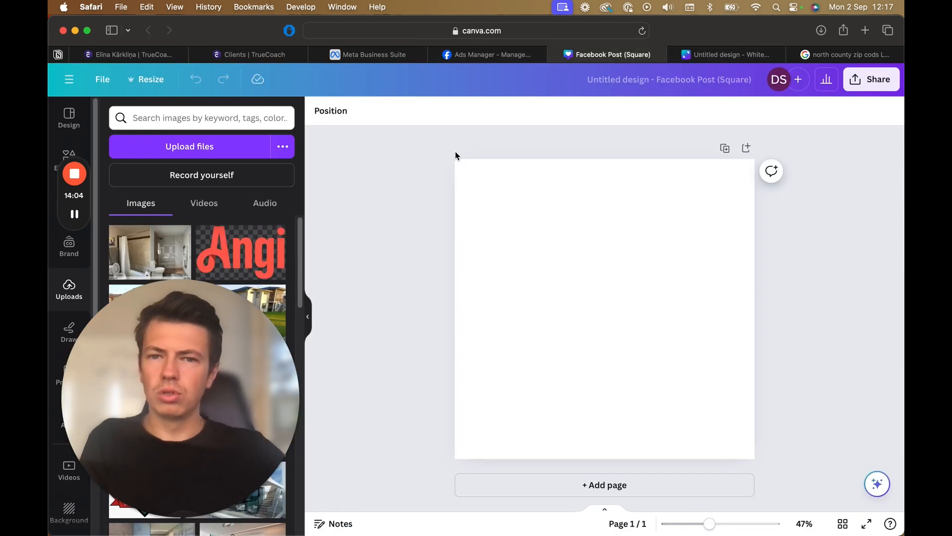
{"action": "left_click", "coordinate": [474, 31]}
{"action": "left_click", "coordinate": [401, 30]}
{"action": "left_click", "coordinate": [395, 180]}
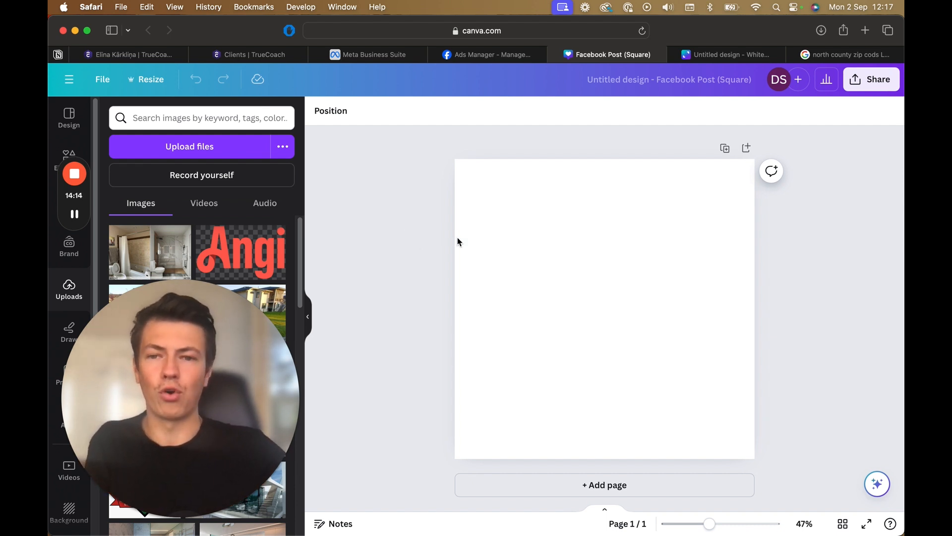
{"action": "left_click", "coordinate": [257, 382]}
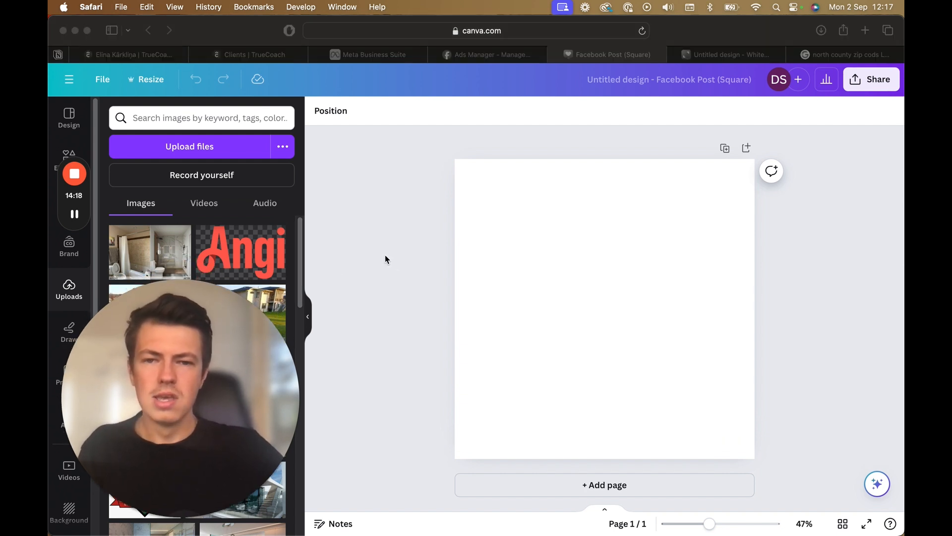
{"action": "left_click", "coordinate": [417, 241]}
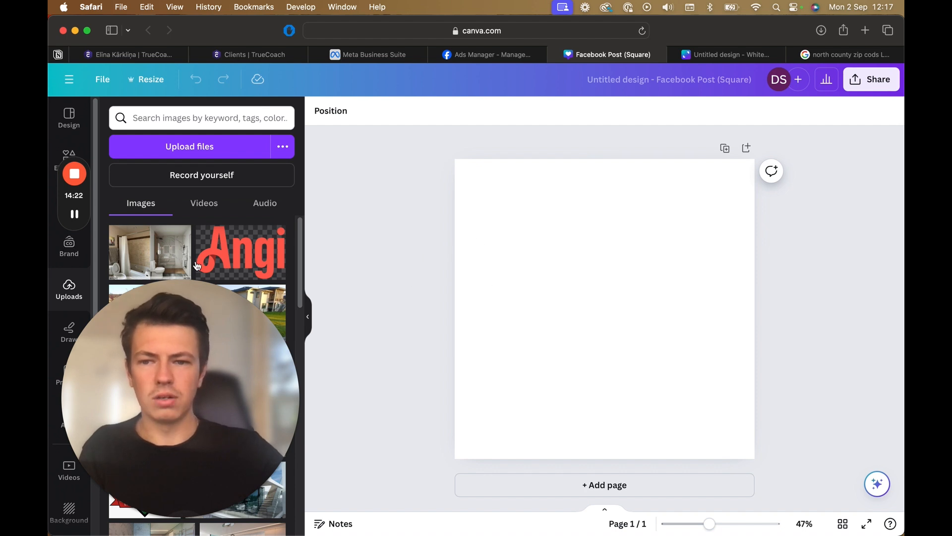
{"action": "left_click_drag", "start_coordinate": [206, 366], "coordinate": [871, 459]}
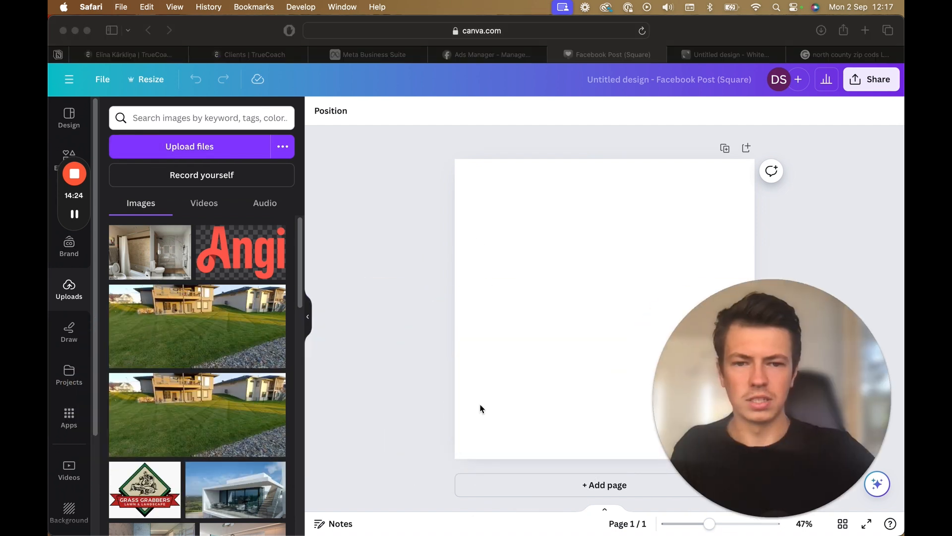
Step: Look at the files in Downloads available for upload to the design, and leave without uploading any
{"action": "left_click", "coordinate": [81, 298]}
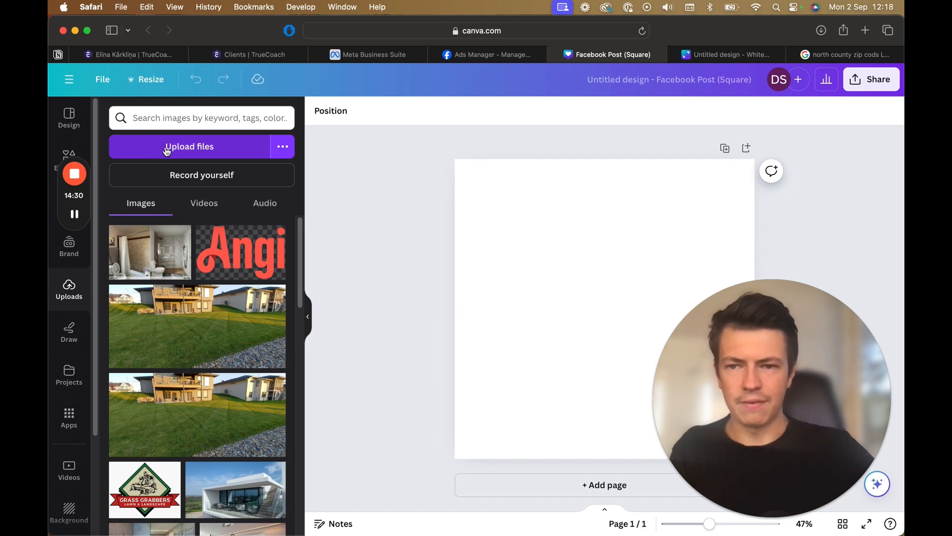
{"action": "left_click", "coordinate": [166, 148]}
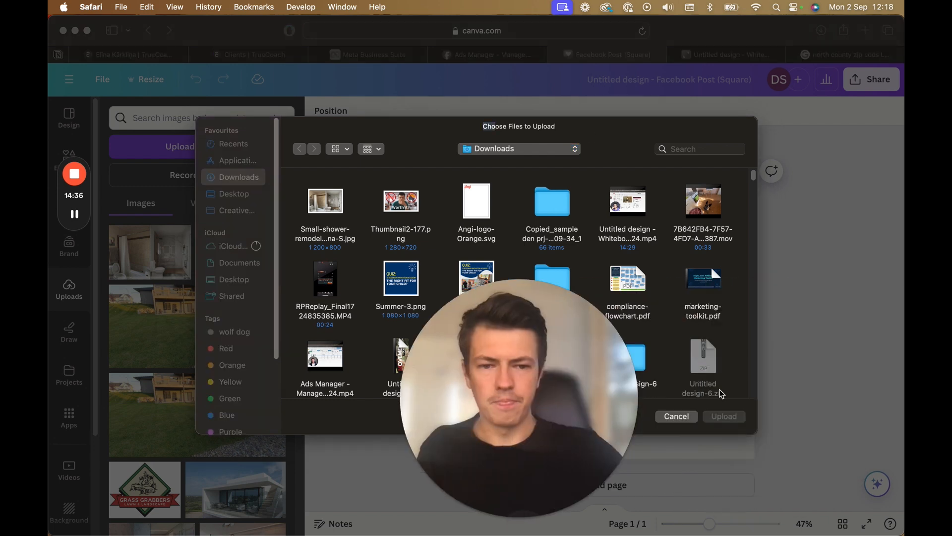
{"action": "left_click", "coordinate": [675, 416]}
{"action": "left_click_drag", "start_coordinate": [735, 387], "coordinate": [823, 392]}
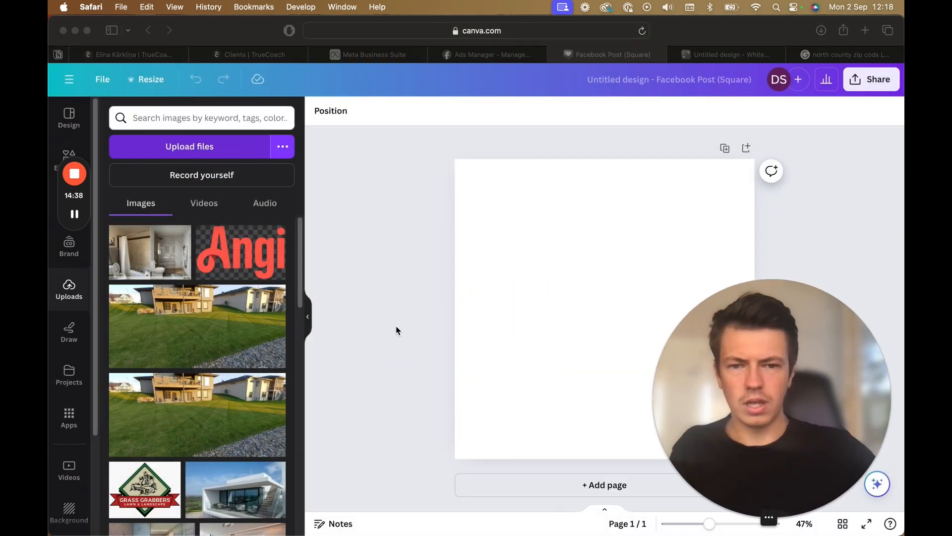
Step: Place the before-and-after bathroom photo on the page and enlarge it to cover the full width below an empty top strip
{"action": "left_click", "coordinate": [349, 257]}
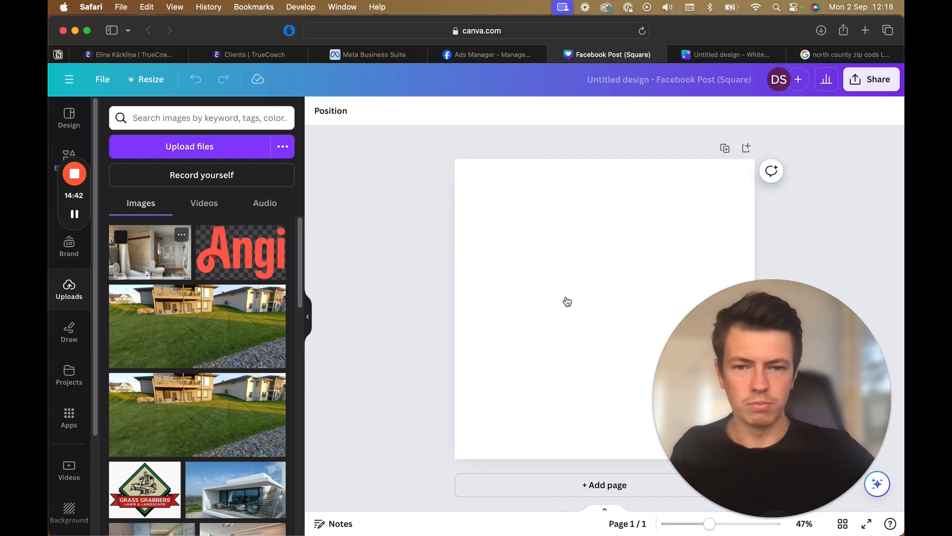
{"action": "left_click_drag", "start_coordinate": [542, 359], "coordinate": [521, 386]}
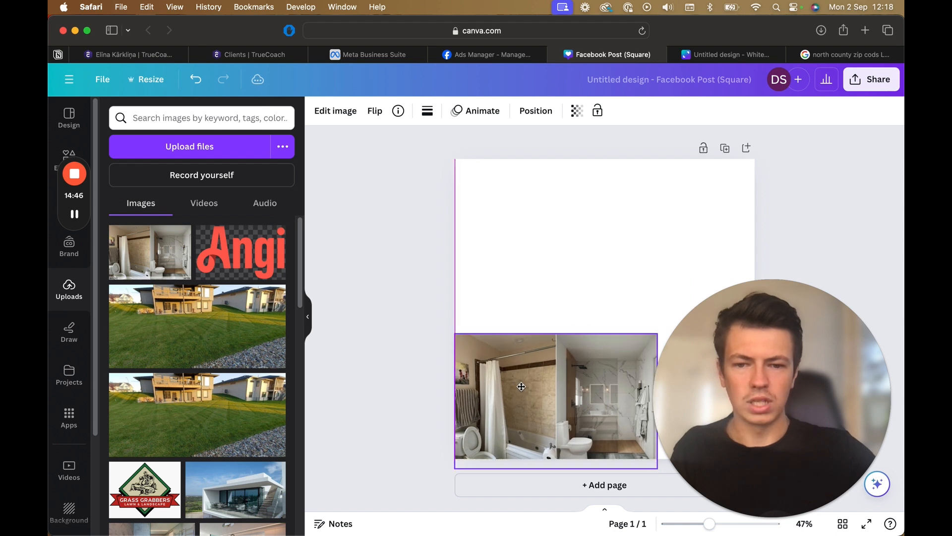
{"action": "left_click_drag", "start_coordinate": [657, 334], "coordinate": [138, 324]}
{"action": "left_click_drag", "start_coordinate": [657, 334], "coordinate": [891, 206]}
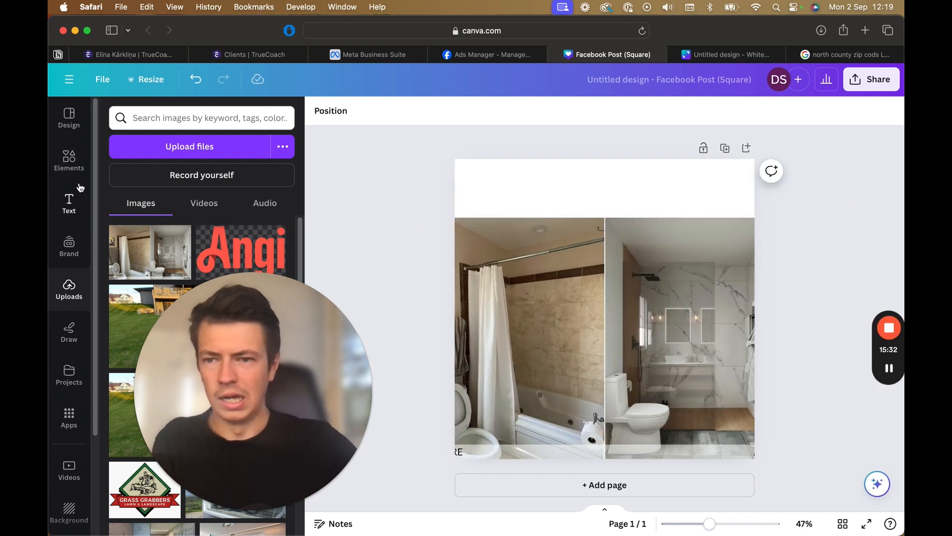
Step: Add a heading reading "Before" in the empty strip above the old bathroom photo
{"action": "left_click", "coordinate": [69, 203]}
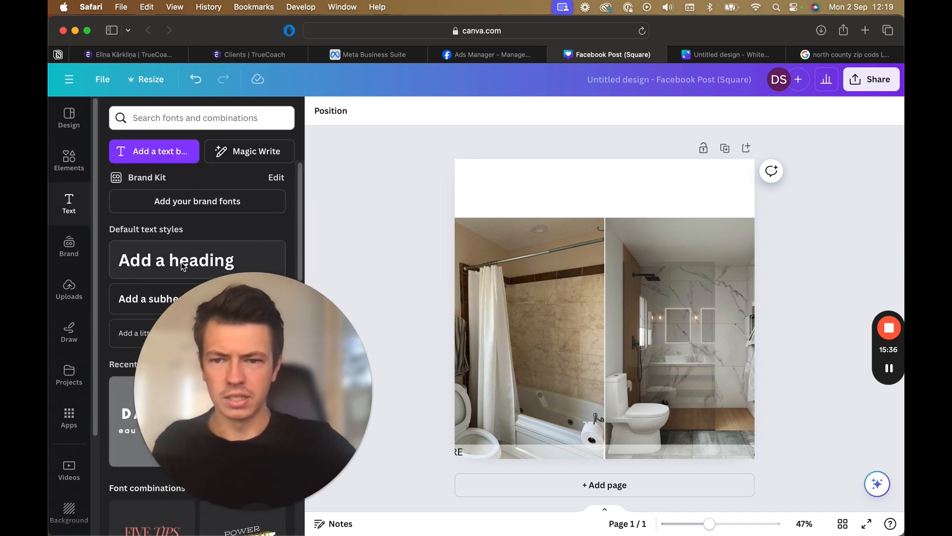
{"action": "left_click", "coordinate": [231, 271]}
{"action": "left_click_drag", "start_coordinate": [619, 313], "coordinate": [566, 231]}
{"action": "left_click_drag", "start_coordinate": [655, 169], "coordinate": [592, 182]}
{"action": "type", "text": "Before"}
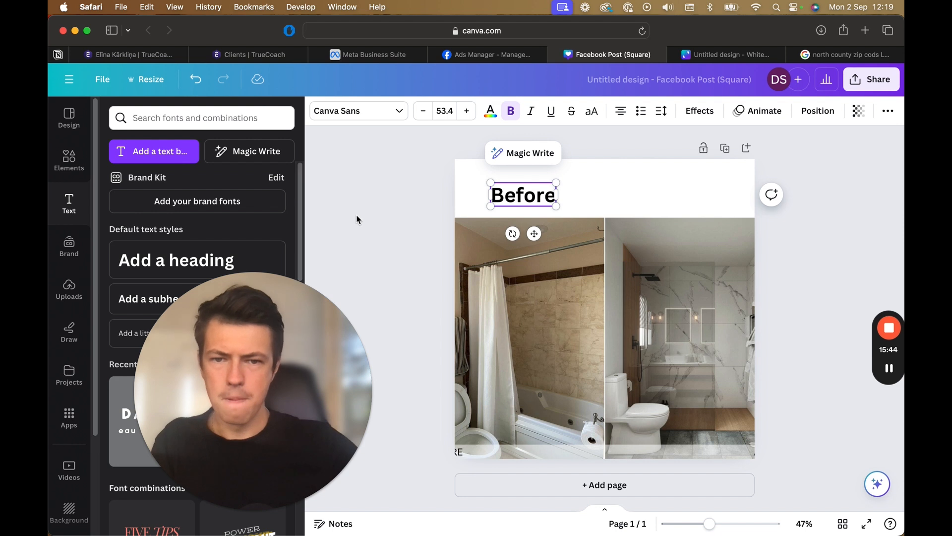
Step: Duplicate the "Before" heading above the renovated bathroom and change the copy's text to "After"
{"action": "left_click_drag", "start_coordinate": [530, 198], "coordinate": [694, 192]}
{"action": "double_click", "coordinate": [694, 192]}
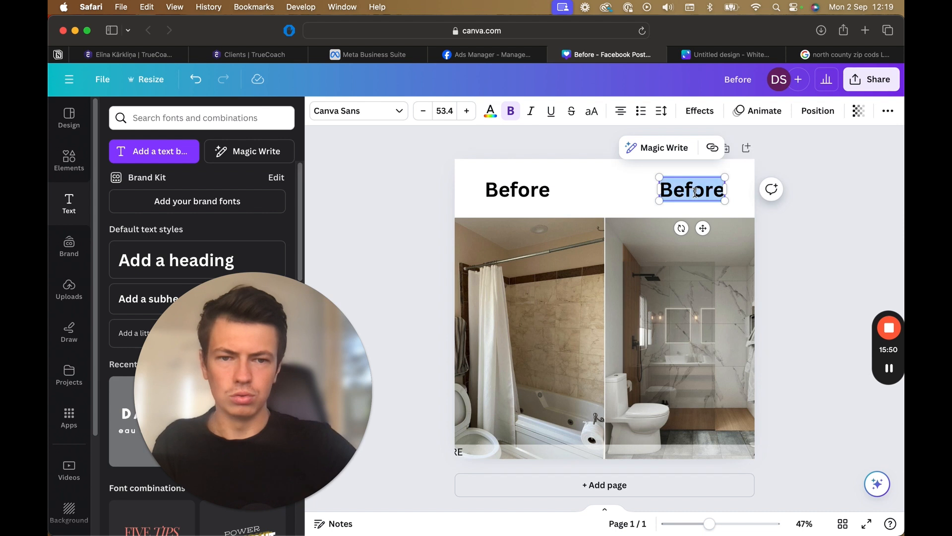
{"action": "type", "text": "After"}
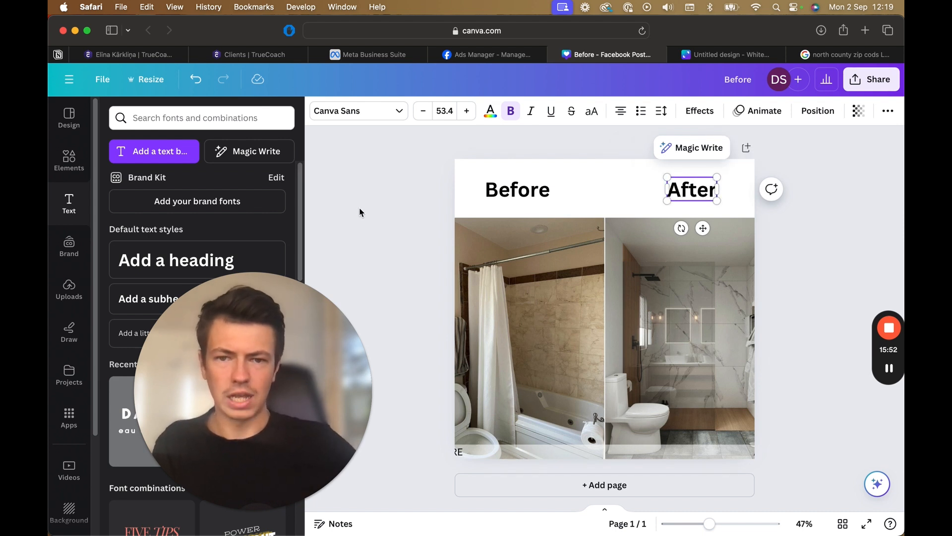
Step: Move the two headings to the page's opposite outer edges, just above the photo
{"action": "left_click", "coordinate": [712, 187]}
{"action": "left_click_drag", "start_coordinate": [516, 188], "coordinate": [490, 199]}
{"action": "left_click_drag", "start_coordinate": [692, 191], "coordinate": [729, 201]}
{"action": "left_click", "coordinate": [410, 201]}
{"action": "left_click", "coordinate": [614, 200]}
Step: Set the page background to the light grey from the photo colors
{"action": "left_click", "coordinate": [479, 174]}
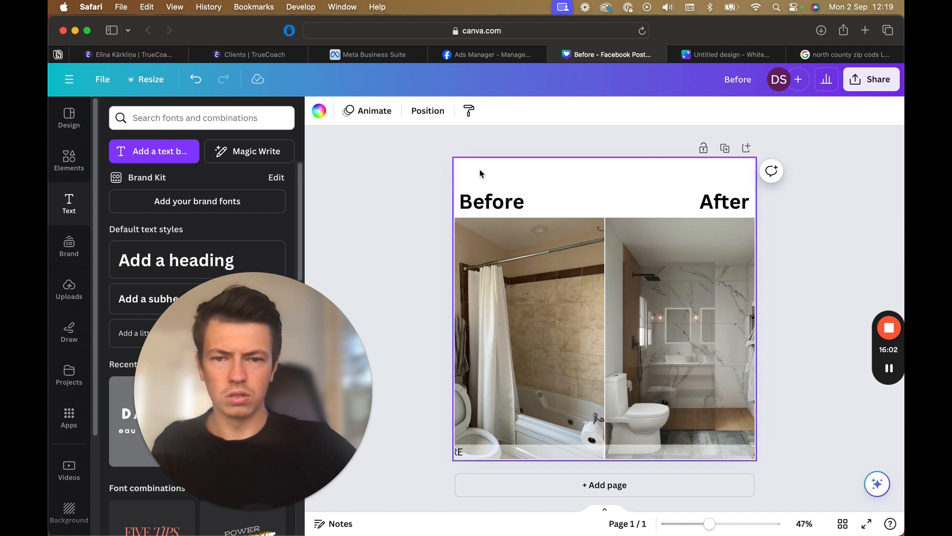
{"action": "left_click", "coordinate": [319, 111]}
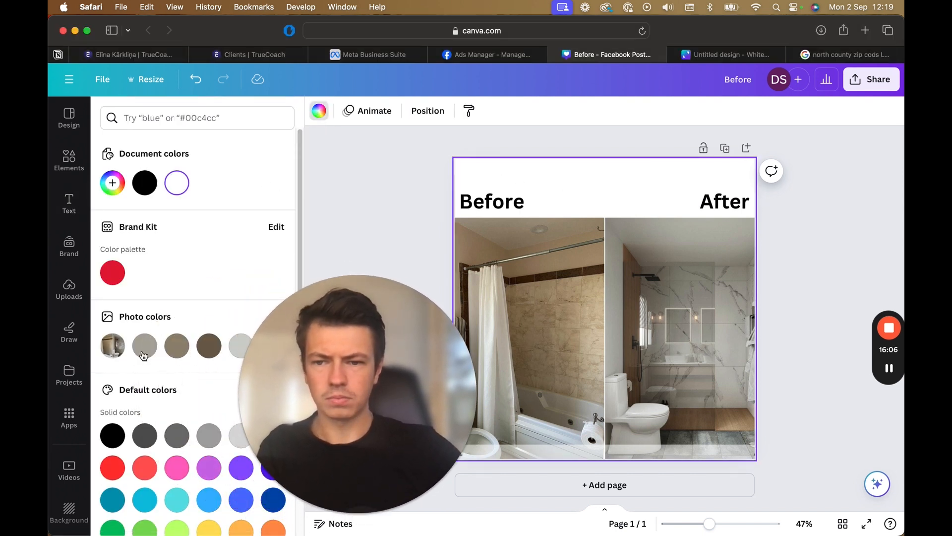
{"action": "left_click", "coordinate": [144, 345]}
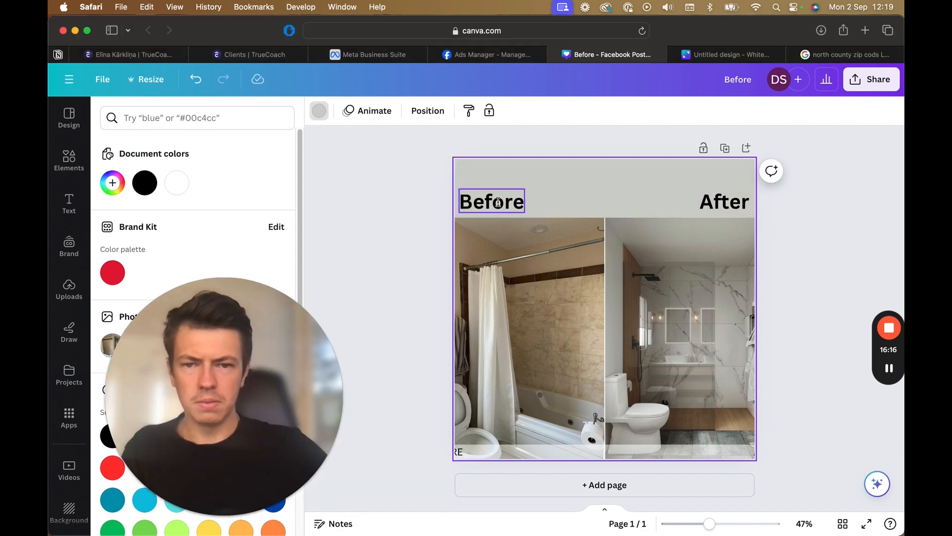
Step: Change the text color of the "Before" and "After" headings to white
{"action": "left_click", "coordinate": [506, 198]}
{"action": "left_click", "coordinate": [490, 111]}
{"action": "left_click_drag", "start_coordinate": [195, 276], "coordinate": [315, 329]}
{"action": "left_click_drag", "start_coordinate": [384, 398], "coordinate": [437, 400]}
{"action": "left_click", "coordinate": [188, 291]}
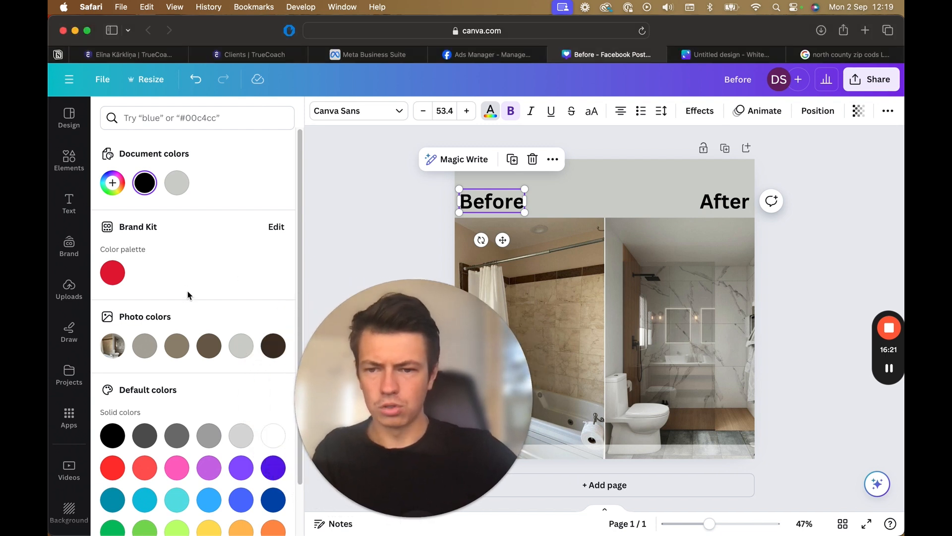
{"action": "left_click", "coordinate": [273, 435]}
{"action": "left_click", "coordinate": [724, 201]}
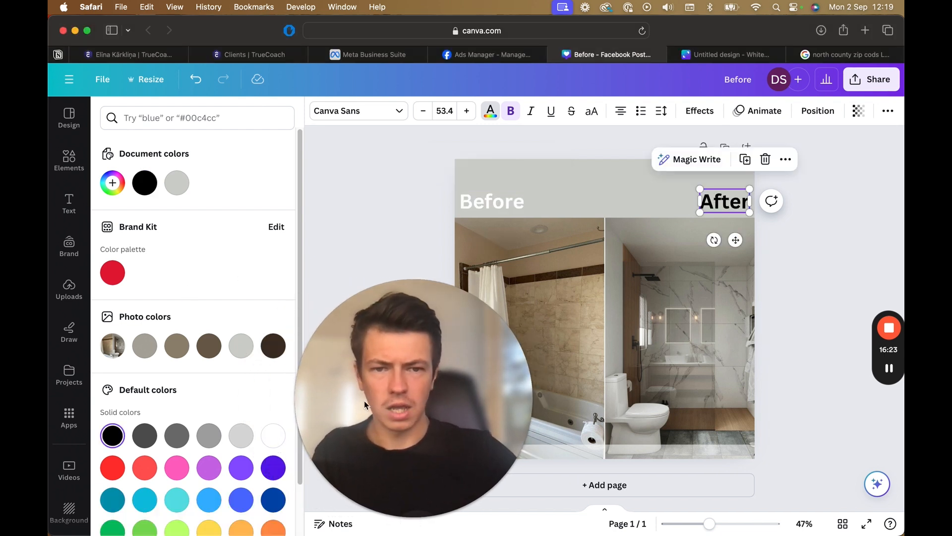
{"action": "left_click", "coordinate": [274, 435]}
Step: Apply the Lift effect to the "Before" heading and increase its intensity for a stronger shadow
{"action": "left_click", "coordinate": [484, 201]}
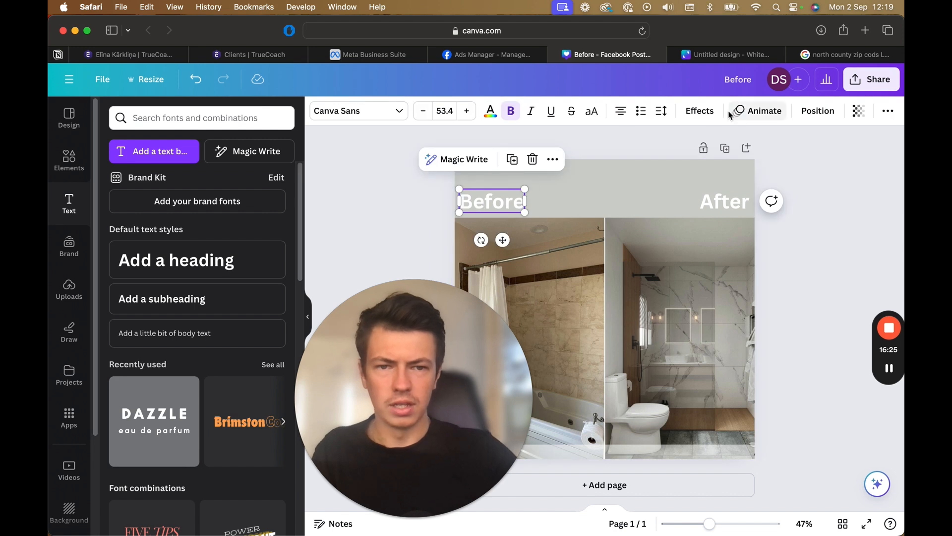
{"action": "left_click", "coordinate": [700, 111]}
{"action": "left_click", "coordinate": [255, 202]}
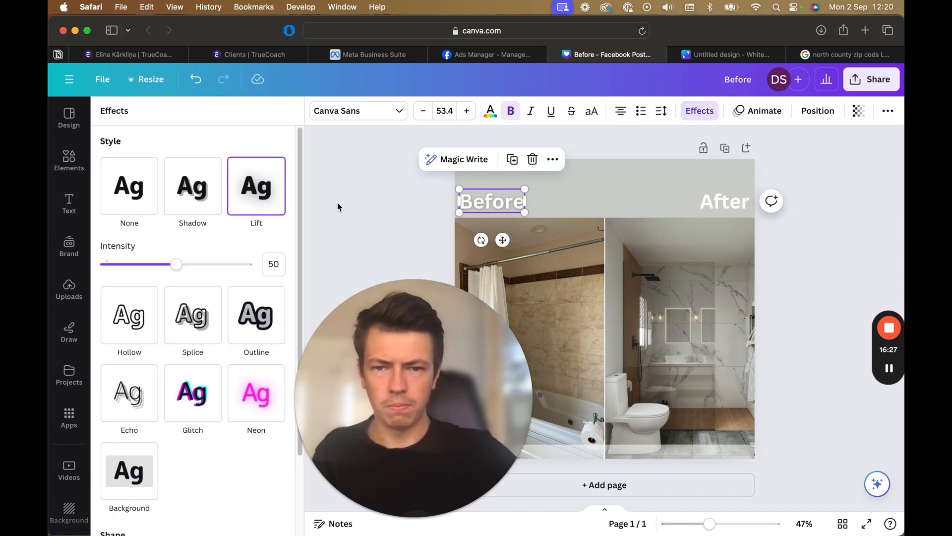
{"action": "left_click_drag", "start_coordinate": [173, 264], "coordinate": [350, 241]}
{"action": "left_click", "coordinate": [350, 242]}
{"action": "left_click", "coordinate": [376, 228]}
{"action": "left_click", "coordinate": [490, 207]}
{"action": "key", "text": "super+c"}
{"action": "key", "text": "super+v"}
{"action": "left_click_drag", "start_coordinate": [491, 207], "coordinate": [486, 202]}
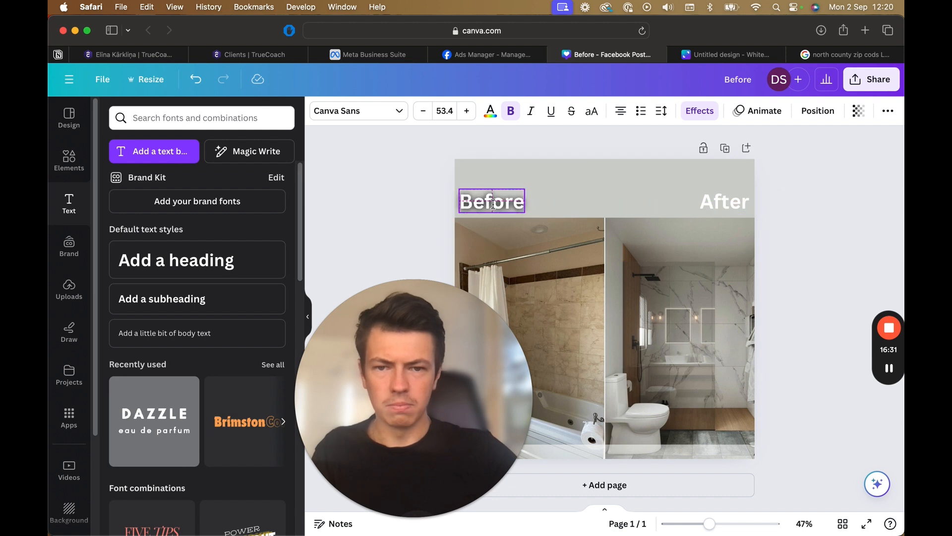
{"action": "left_click", "coordinate": [365, 206]}
Step: Apply the same Lift effect to the "After" heading
{"action": "left_click", "coordinate": [704, 200]}
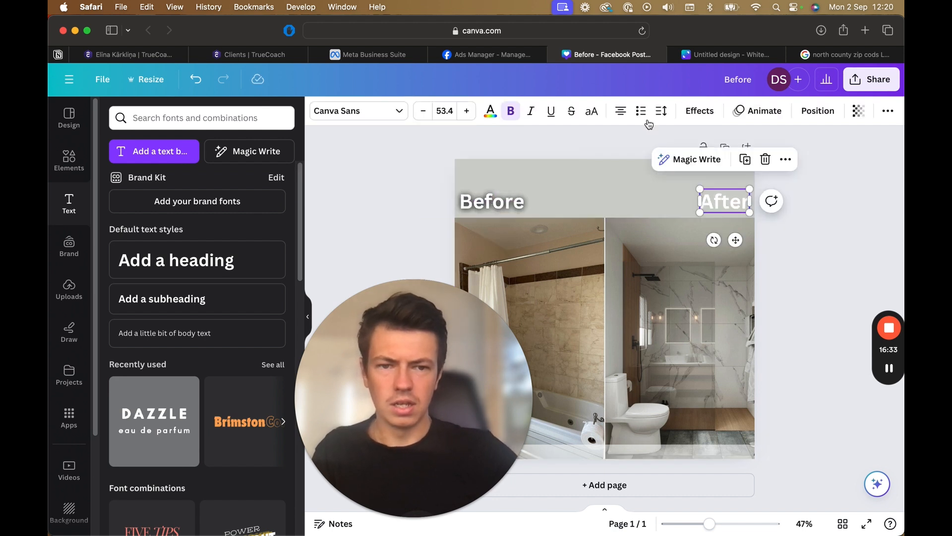
{"action": "left_click", "coordinate": [700, 111]}
{"action": "left_click", "coordinate": [285, 212]}
{"action": "left_click", "coordinate": [351, 236]}
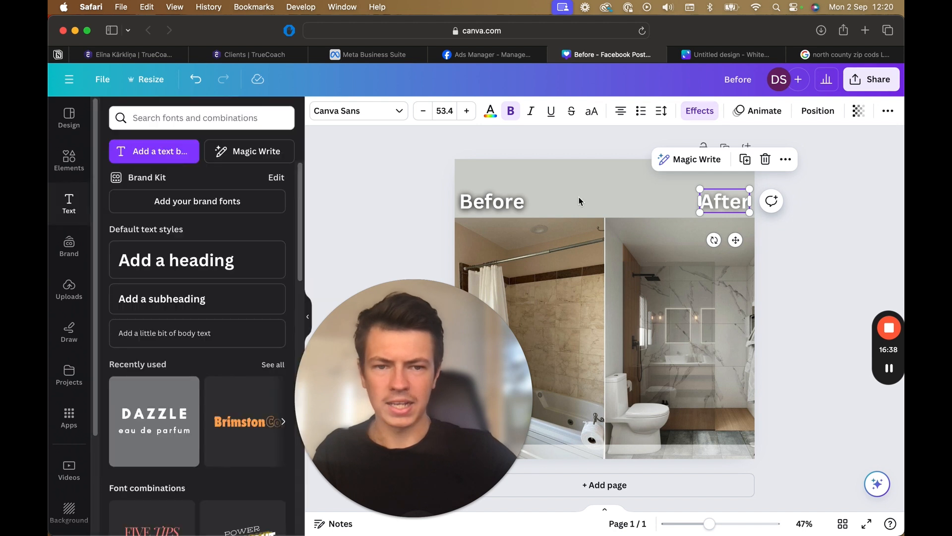
{"action": "left_click", "coordinate": [440, 198]}
{"action": "left_click", "coordinate": [727, 200]}
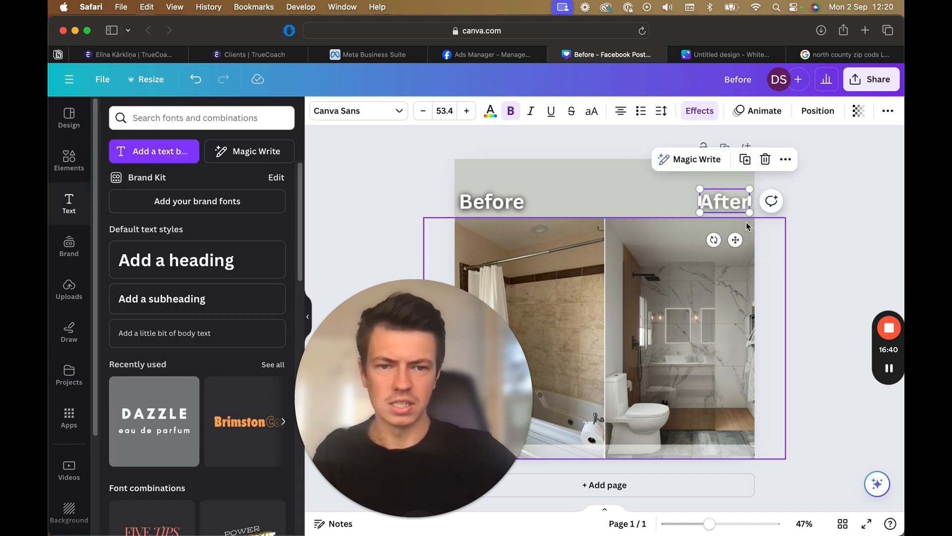
{"action": "left_click_drag", "start_coordinate": [730, 208], "coordinate": [731, 206]}
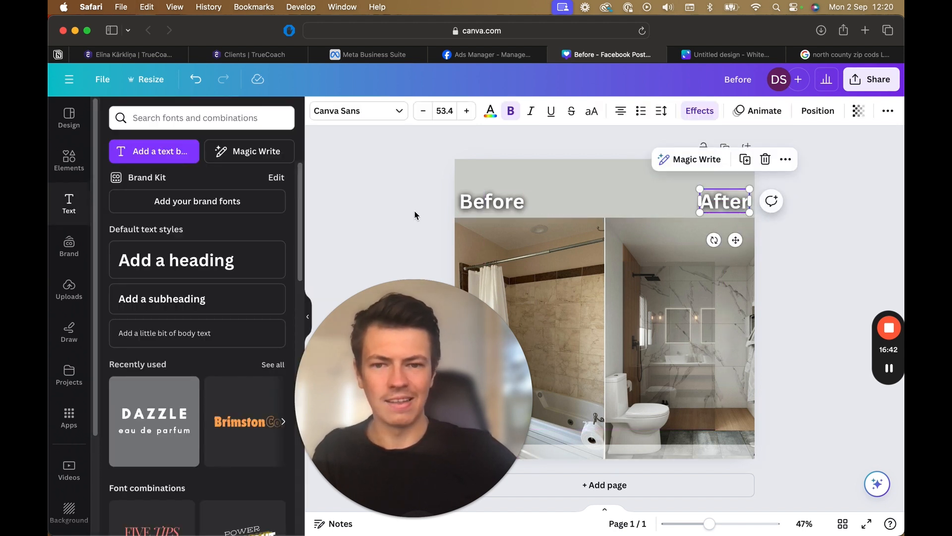
{"action": "left_click", "coordinate": [415, 212]}
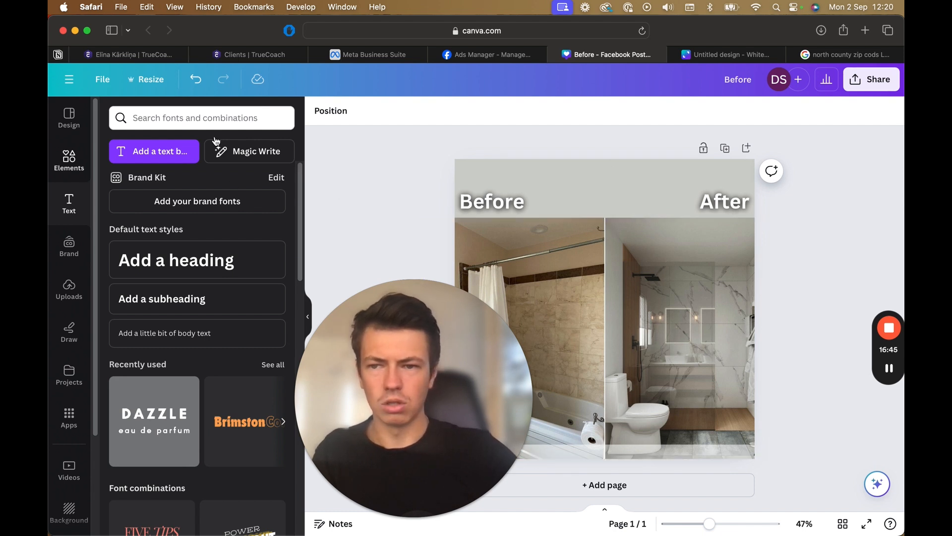
Step: Search the elements for "line", add a plain straight line and stretch it vertically down the page's center between the two photos
{"action": "left_click", "coordinate": [174, 121]}
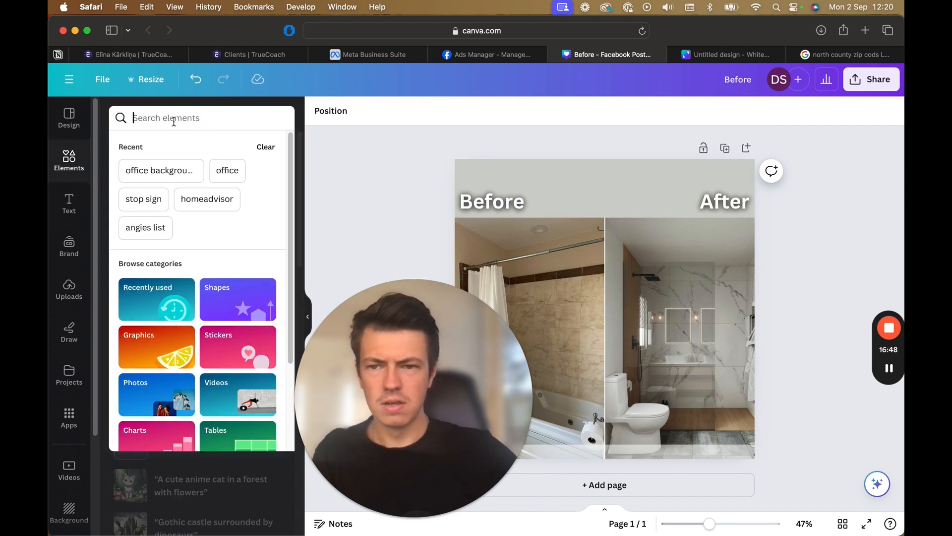
{"action": "type", "text": "line"}
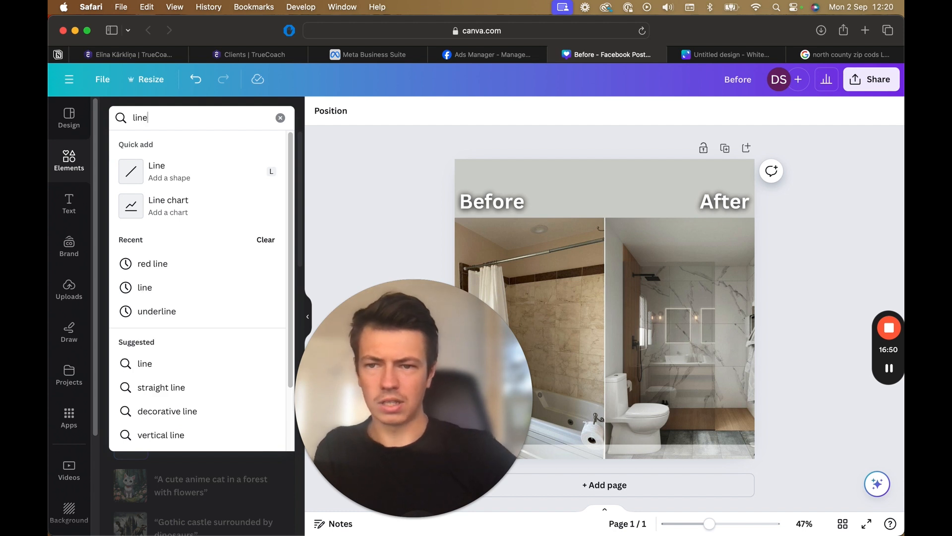
{"action": "key", "text": "Return"}
{"action": "left_click", "coordinate": [120, 237]}
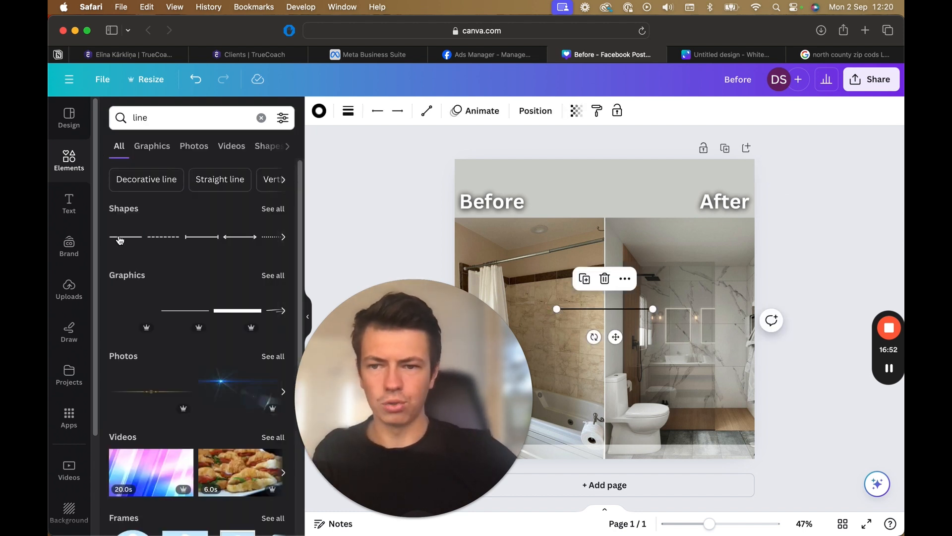
{"action": "left_click_drag", "start_coordinate": [557, 309], "coordinate": [604, 158]}
{"action": "left_click_drag", "start_coordinate": [654, 310], "coordinate": [617, 471]}
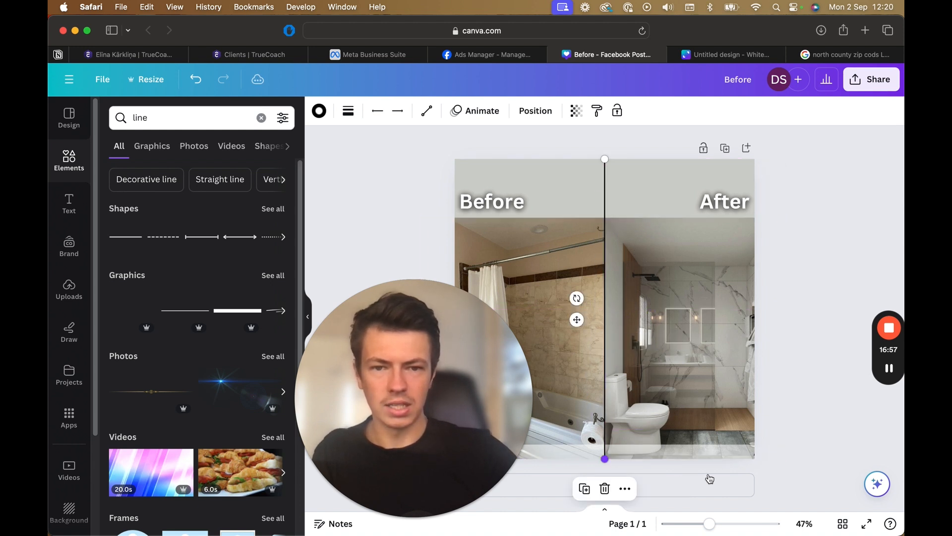
{"action": "left_click", "coordinate": [380, 204]}
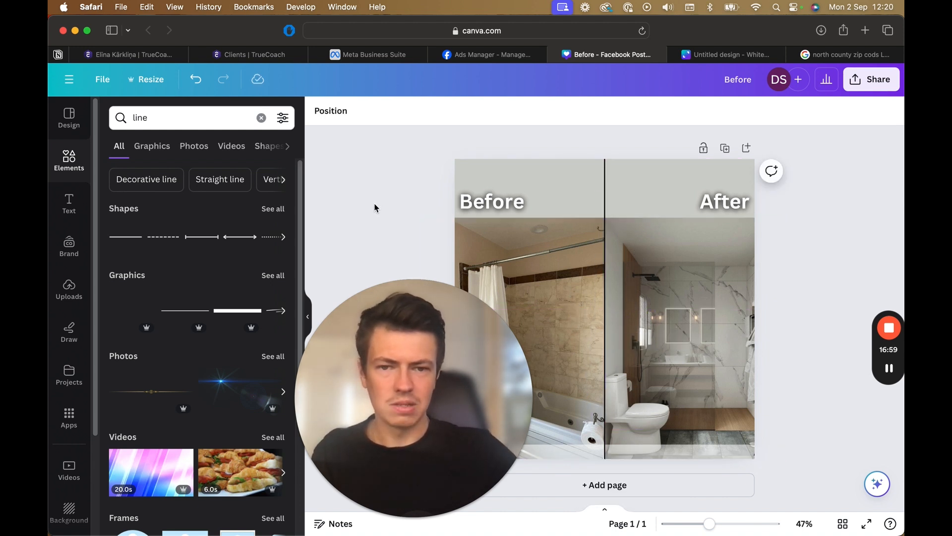
{"action": "left_click_drag", "start_coordinate": [361, 292], "coordinate": [170, 331]}
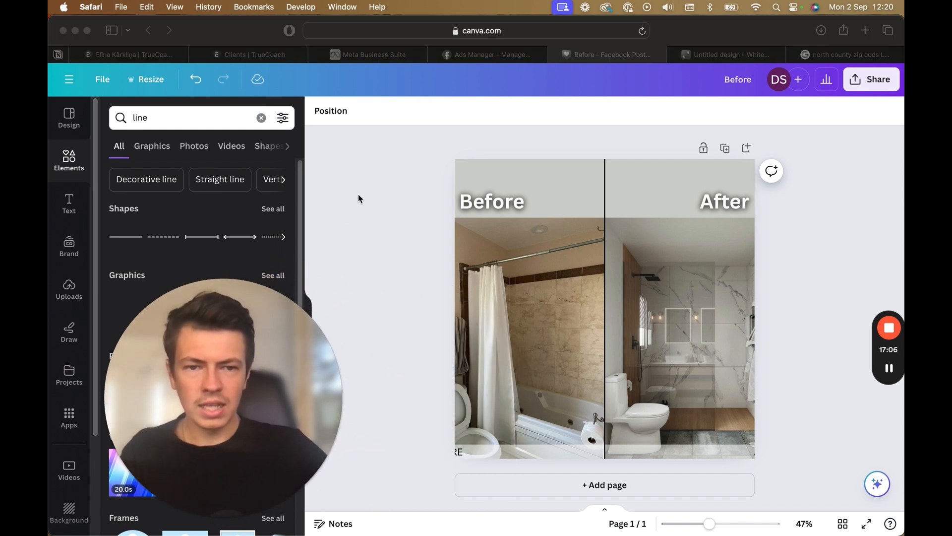
Step: Group the "Before" and "After" headings and enlarge them to font size 67.4
{"action": "left_click", "coordinate": [739, 205]}
{"action": "left_click", "coordinate": [713, 198]}
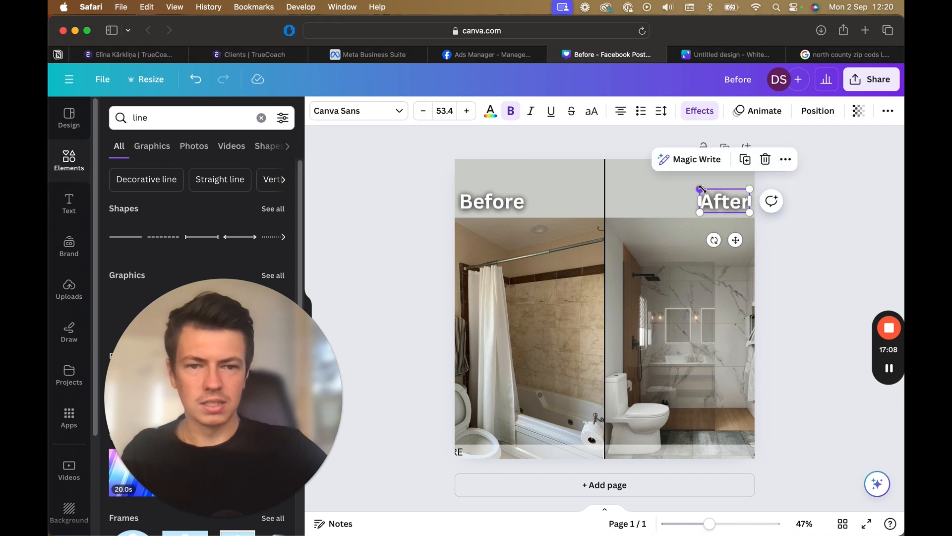
{"action": "left_click_drag", "start_coordinate": [799, 176], "coordinate": [665, 177]}
{"action": "right_click", "coordinate": [724, 204]}
{"action": "left_click", "coordinate": [777, 358]}
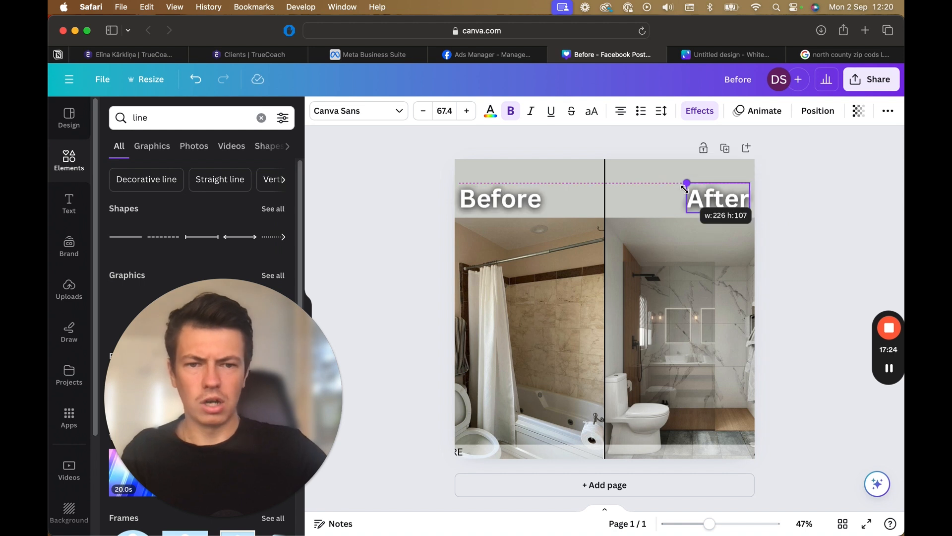
{"action": "left_click_drag", "start_coordinate": [684, 184], "coordinate": [685, 184]}
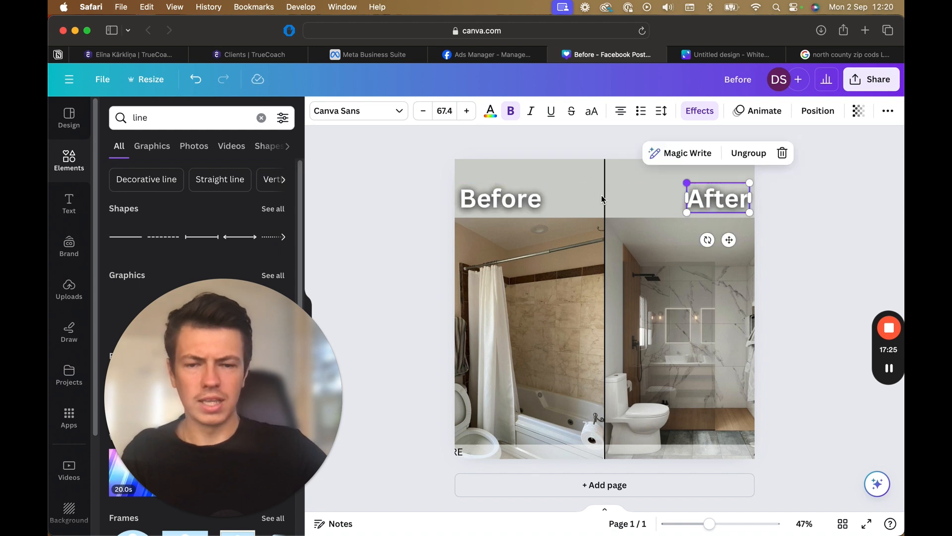
{"action": "left_click", "coordinate": [389, 228]}
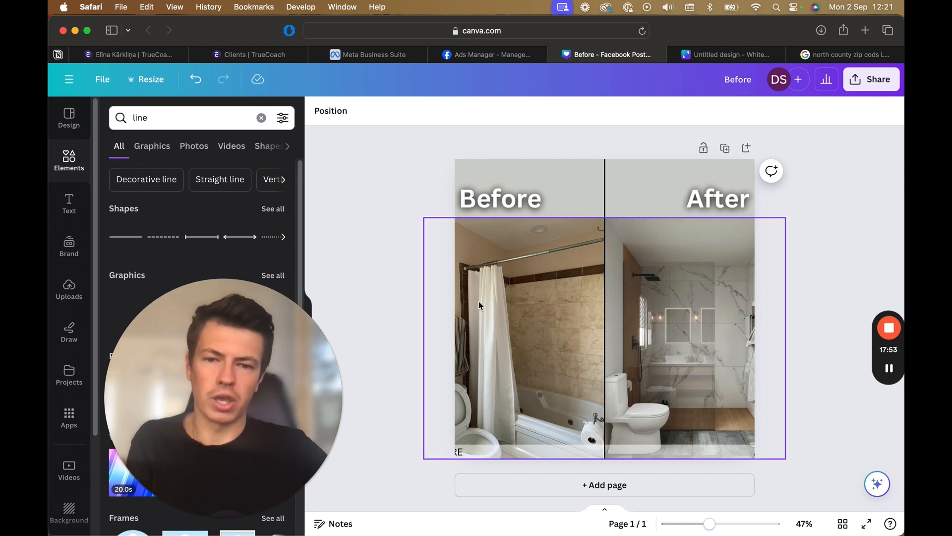
Step: Download the finished design as a PNG and switch to Ads Manager
{"action": "left_click", "coordinate": [888, 83]}
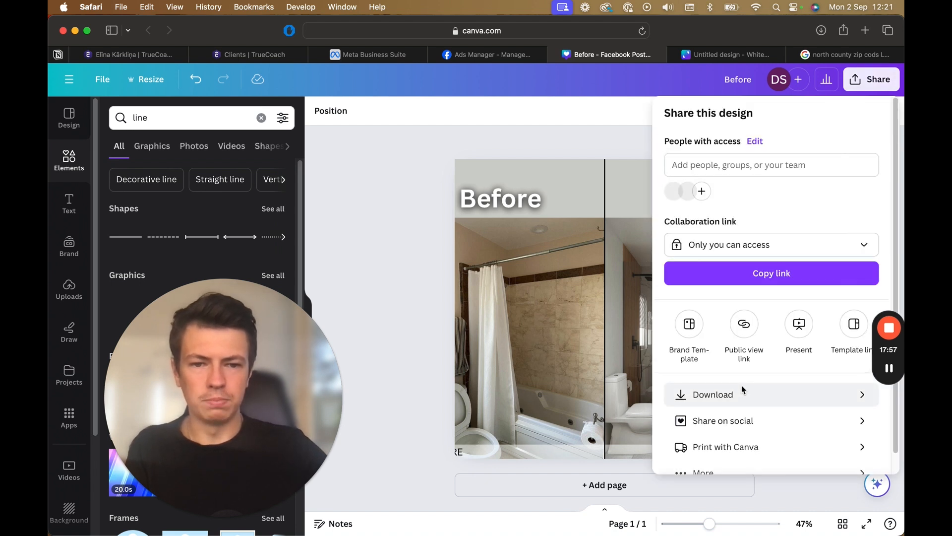
{"action": "left_click", "coordinate": [743, 392]}
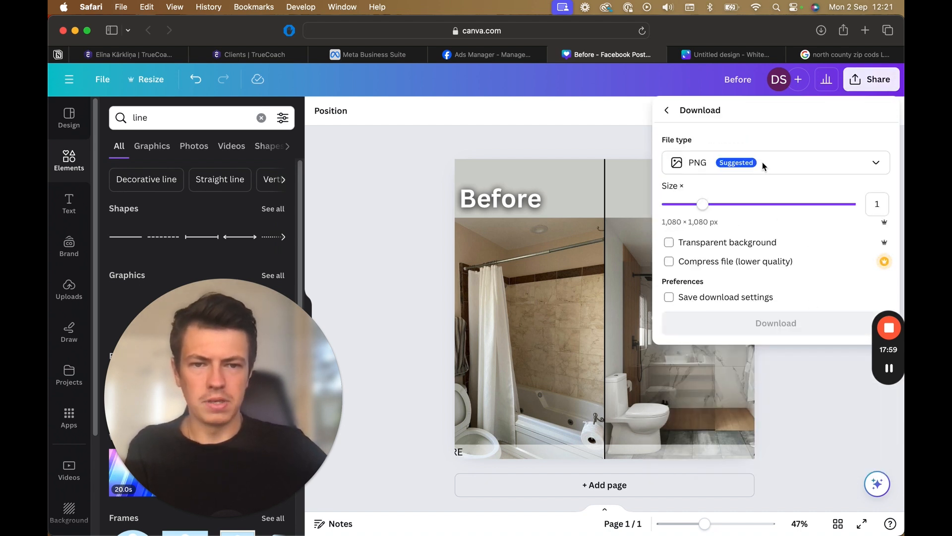
{"action": "left_click", "coordinate": [491, 54]}
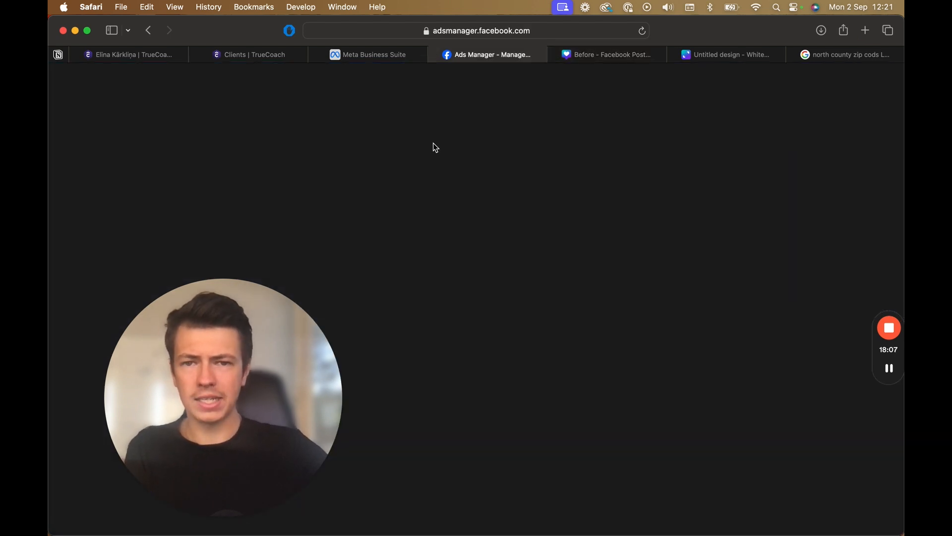
Step: Check the ad's Identity settings and the available Instagram account options, keeping Use Facebook Page
{"action": "left_click", "coordinate": [237, 397]}
{"action": "left_click_drag", "start_coordinate": [237, 396], "coordinate": [195, 395]}
{"action": "left_click", "coordinate": [459, 271]}
{"action": "scroll", "coordinate": [461, 263], "scroll_direction": "down", "scroll_amount": 2}
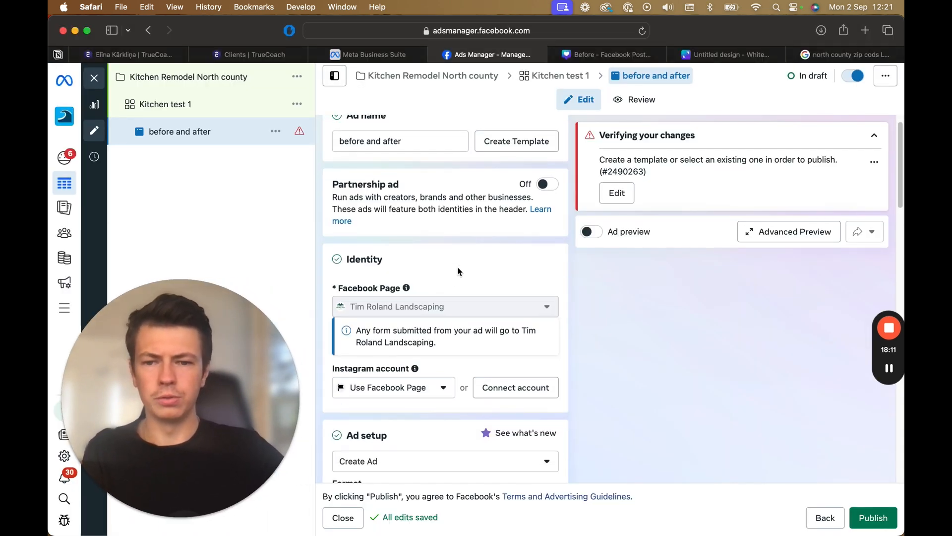
{"action": "left_click", "coordinate": [444, 381]}
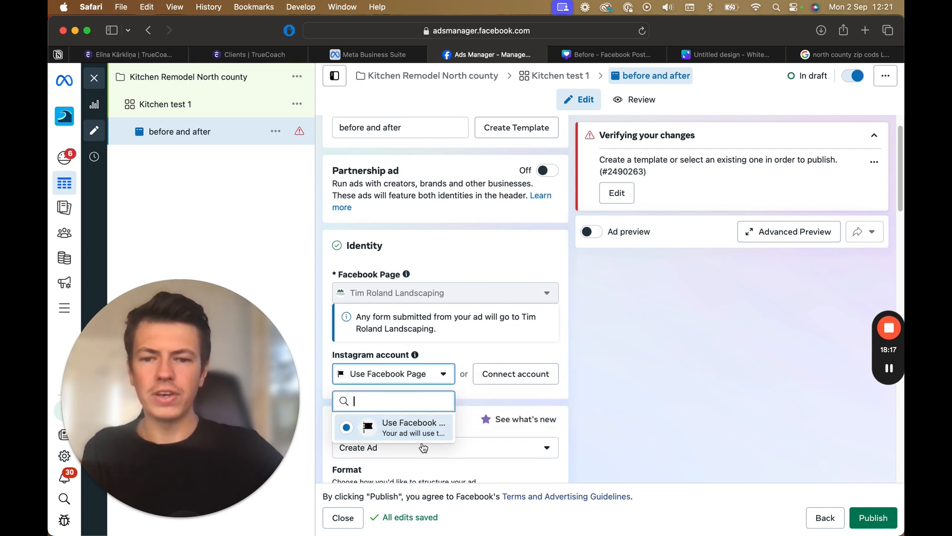
{"action": "left_click", "coordinate": [460, 353]}
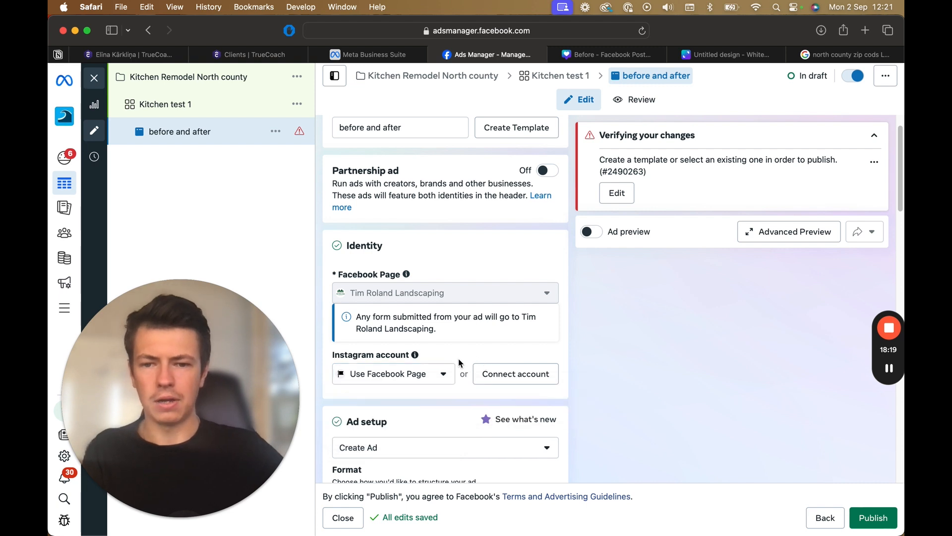
Step: Turn off Multi-advertiser ads in the ad setup, keeping the Single image or video format
{"action": "scroll", "coordinate": [456, 367], "scroll_direction": "down", "scroll_amount": 1}
{"action": "scroll", "coordinate": [420, 428], "scroll_direction": "down", "scroll_amount": 4}
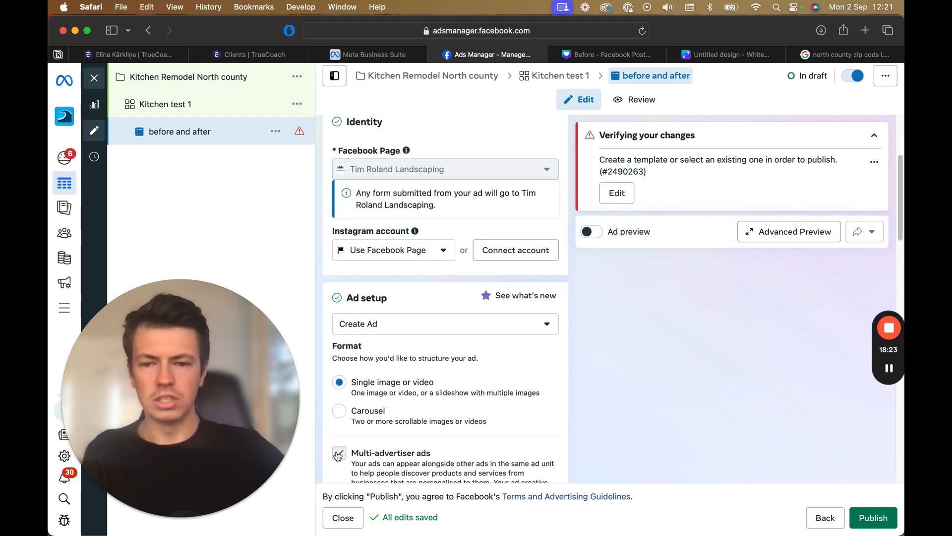
{"action": "left_click", "coordinate": [355, 455]}
Step: Add the before-and-after image as the ad's media with original crops for all placements and all Advantage+ creative optimisations turned off
{"action": "scroll", "coordinate": [381, 458], "scroll_direction": "down", "scroll_amount": 4}
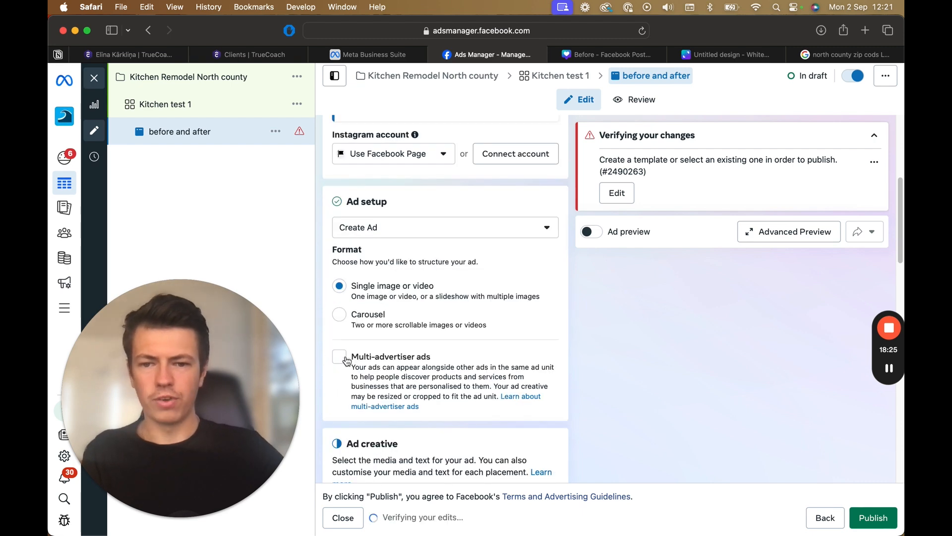
{"action": "scroll", "coordinate": [382, 407], "scroll_direction": "down", "scroll_amount": 4}
{"action": "left_click", "coordinate": [381, 407]}
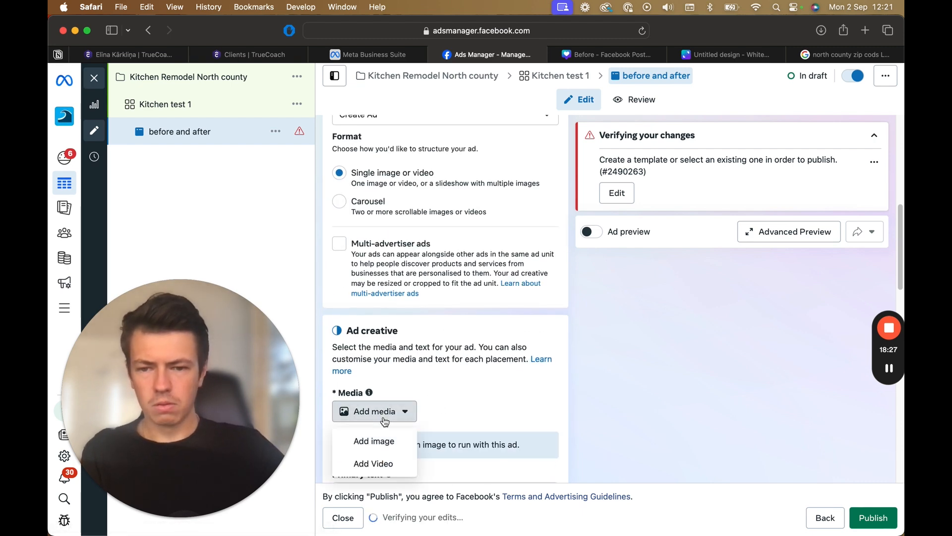
{"action": "left_click", "coordinate": [387, 449]}
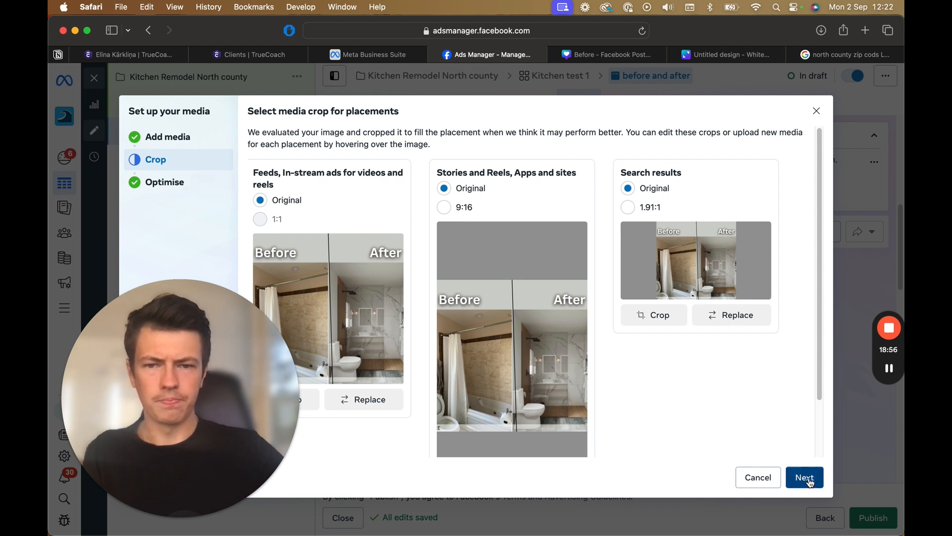
{"action": "left_click", "coordinate": [808, 479]}
{"action": "left_click", "coordinate": [259, 244]}
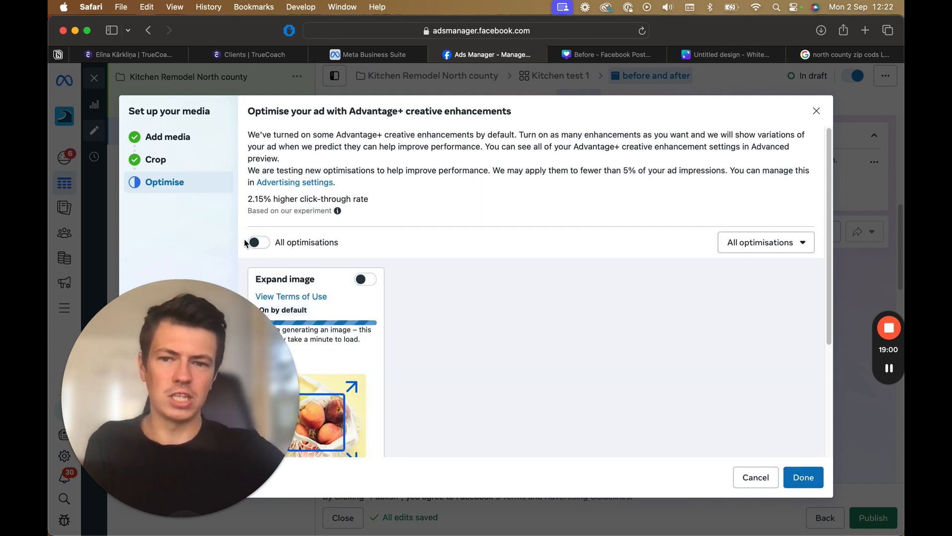
{"action": "left_click", "coordinate": [802, 477]}
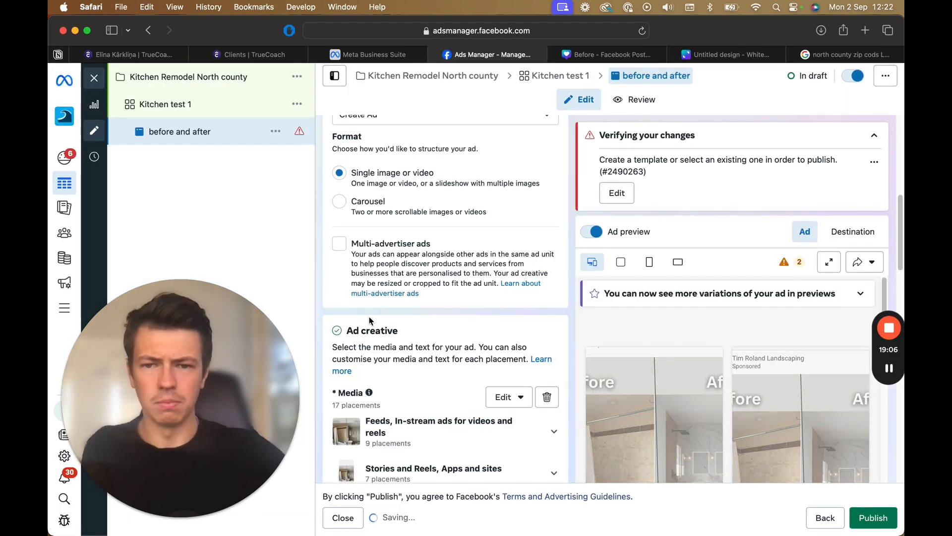
Step: Check the ad preview and start the primary text with "Hey North County Home Owner:"
{"action": "scroll", "coordinate": [359, 315], "scroll_direction": "down", "scroll_amount": 3}
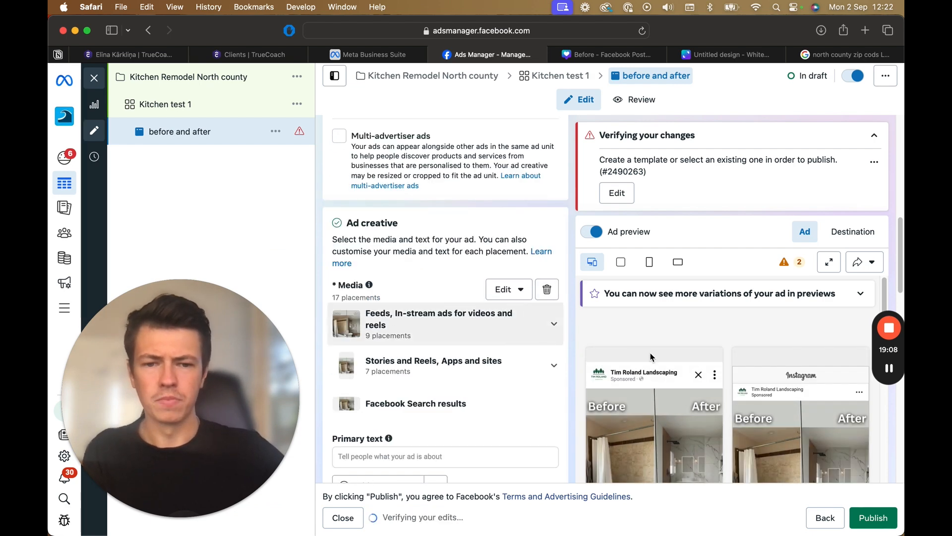
{"action": "scroll", "coordinate": [649, 353], "scroll_direction": "up", "scroll_amount": 1}
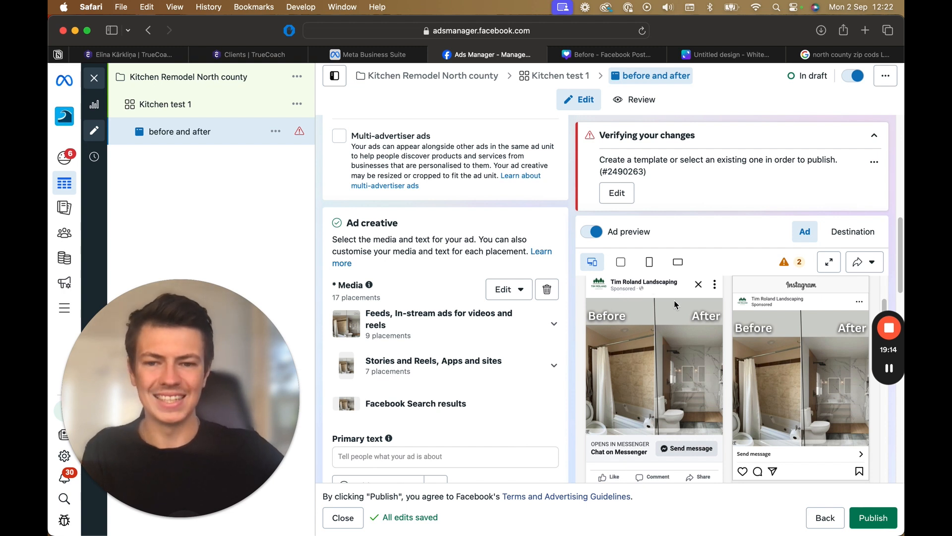
{"action": "scroll", "coordinate": [438, 347], "scroll_direction": "down", "scroll_amount": 2}
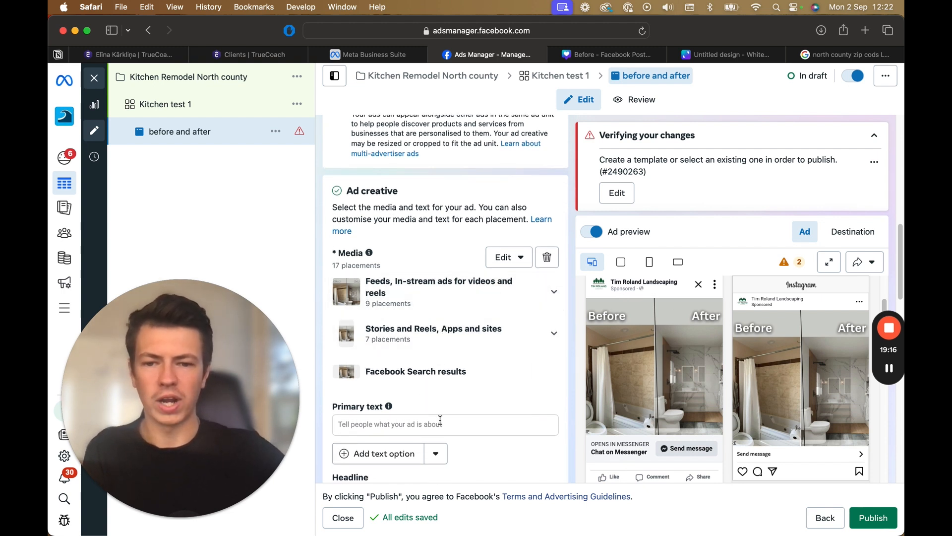
{"action": "left_click", "coordinate": [440, 420]}
{"action": "scroll", "coordinate": [491, 385], "scroll_direction": "down", "scroll_amount": 3}
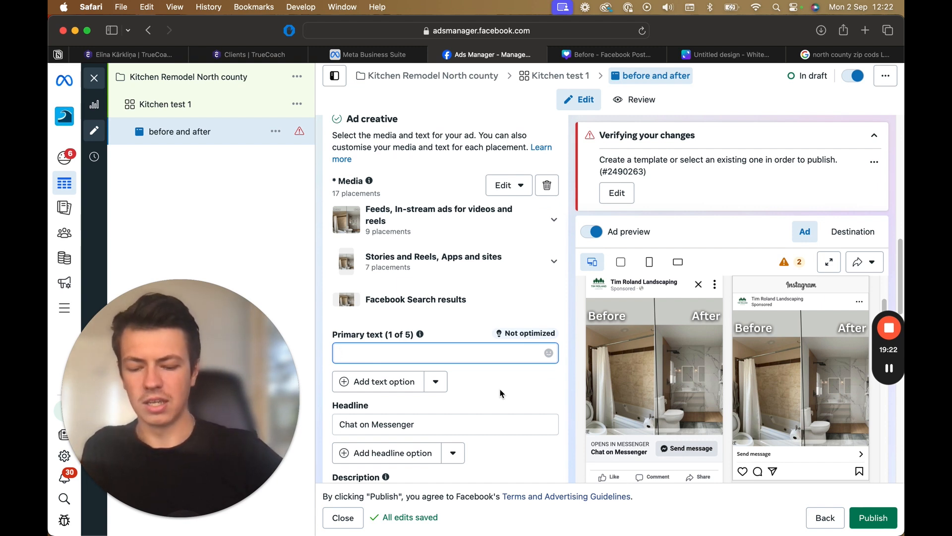
{"action": "type", "text": "Hey N"}
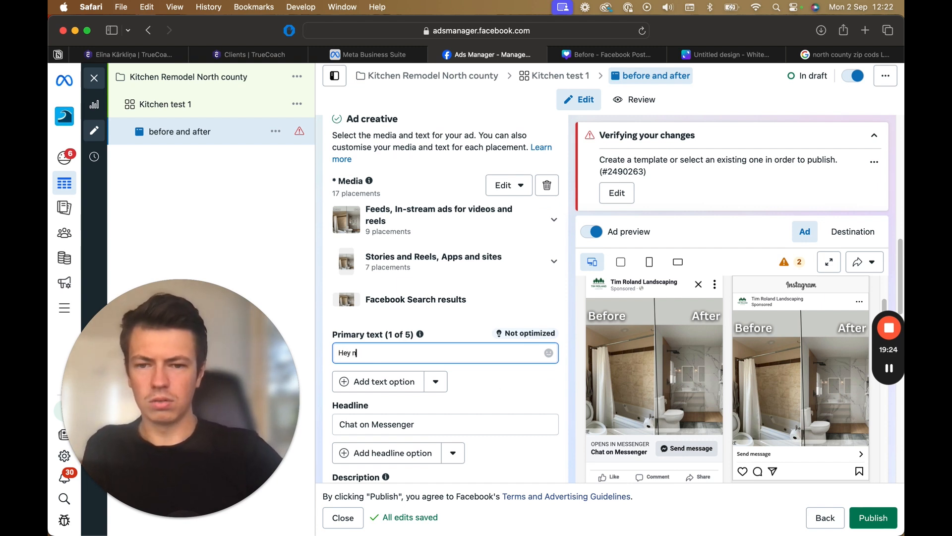
{"action": "type", "text": "orth County home owner:"}
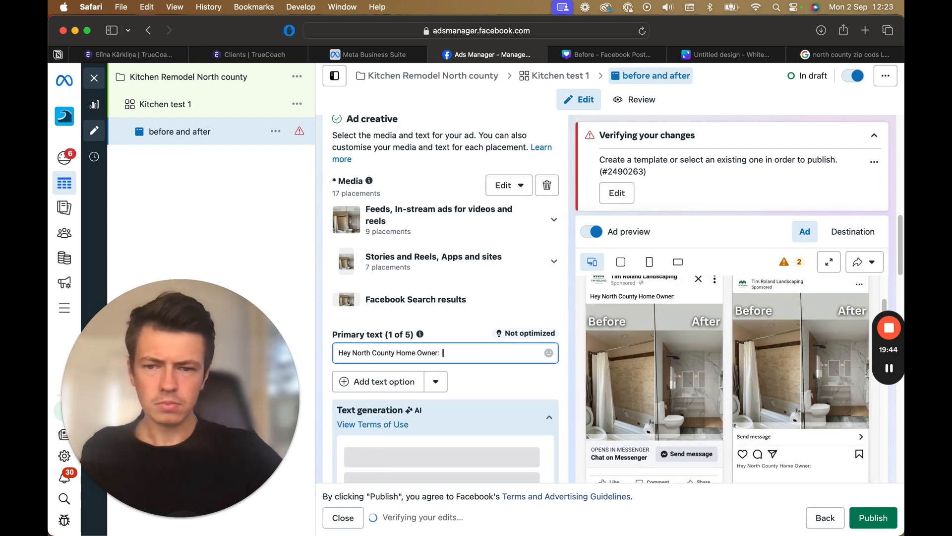
Step: Add the paragraph "When's the last time your bathroom made you go "wow, this looks incredible"?" below the greeting in the primary text
{"action": "key", "text": "Return"}
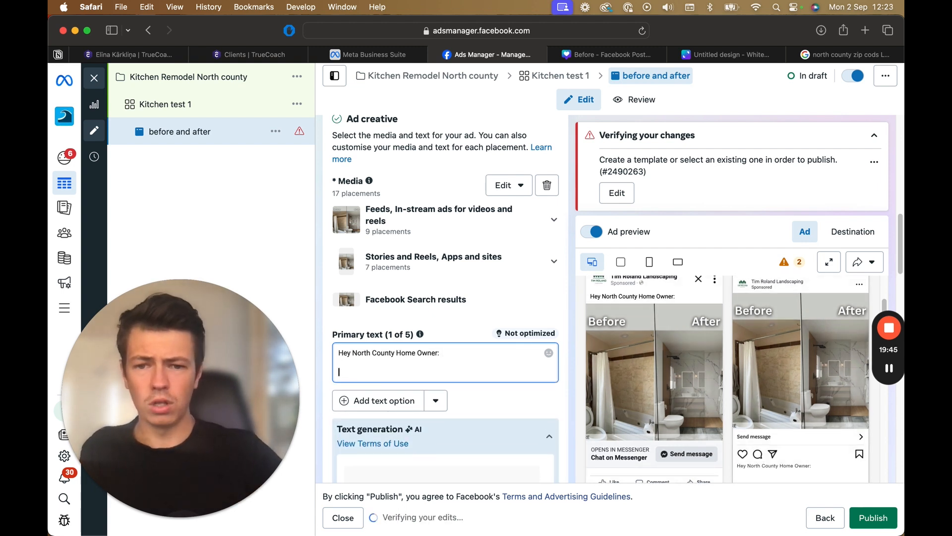
{"action": "type", "text": "When's the last ti"}
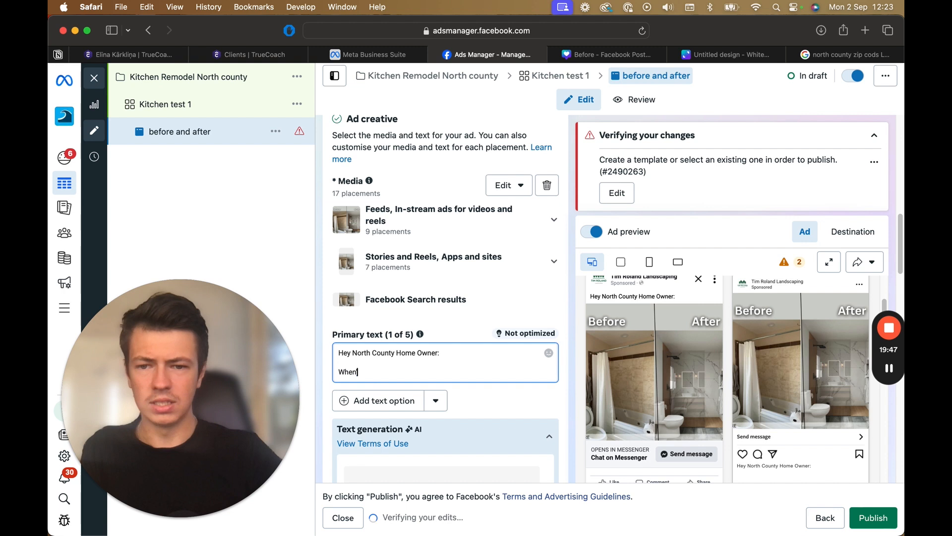
{"action": "type", "text": "me your bathroom made you go \"wow, this looks incredible\"?"}
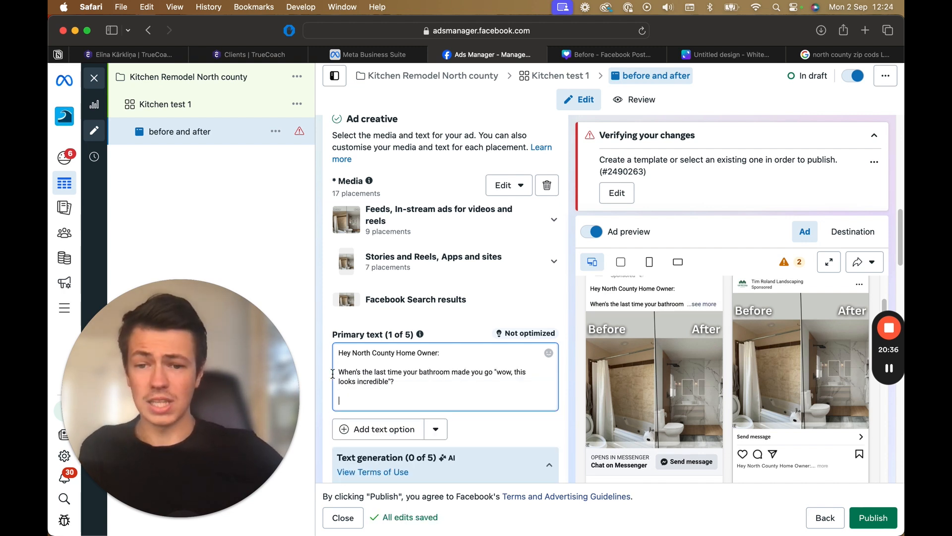
Step: Add the offer paragraph "Autumn special: get a free toilet with your bathroom remodel." below the question in the primary text
{"action": "left_click", "coordinate": [402, 379]}
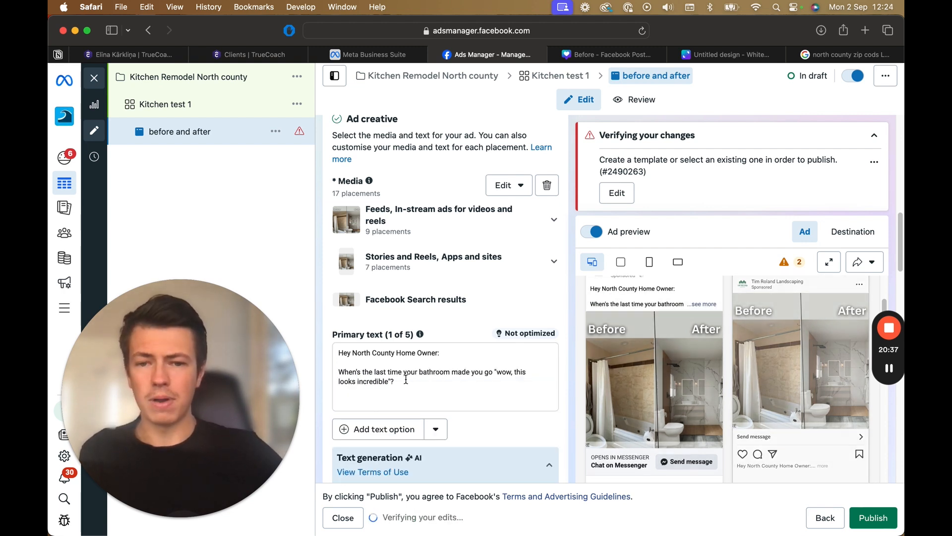
{"action": "left_click", "coordinate": [440, 387]}
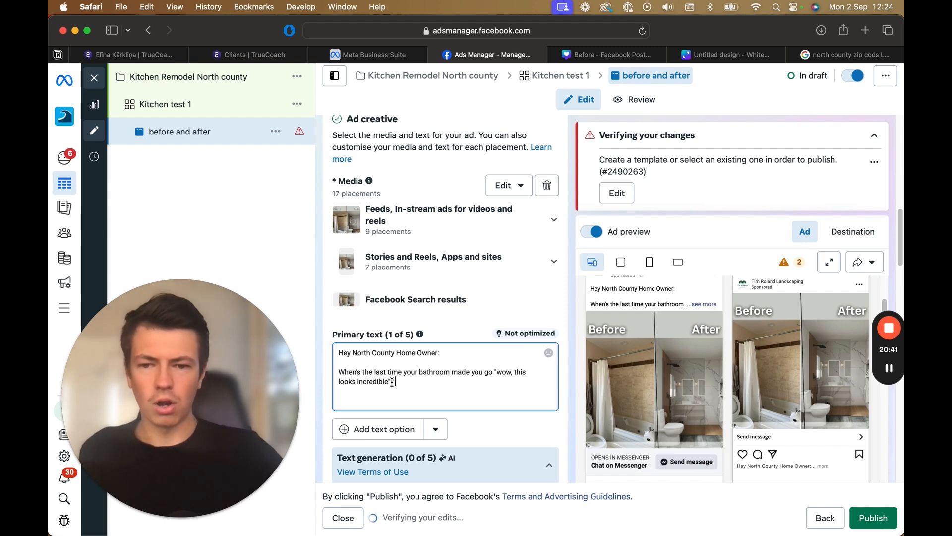
{"action": "left_click_drag", "start_coordinate": [432, 389], "coordinate": [338, 370]}
{"action": "left_click", "coordinate": [425, 387]}
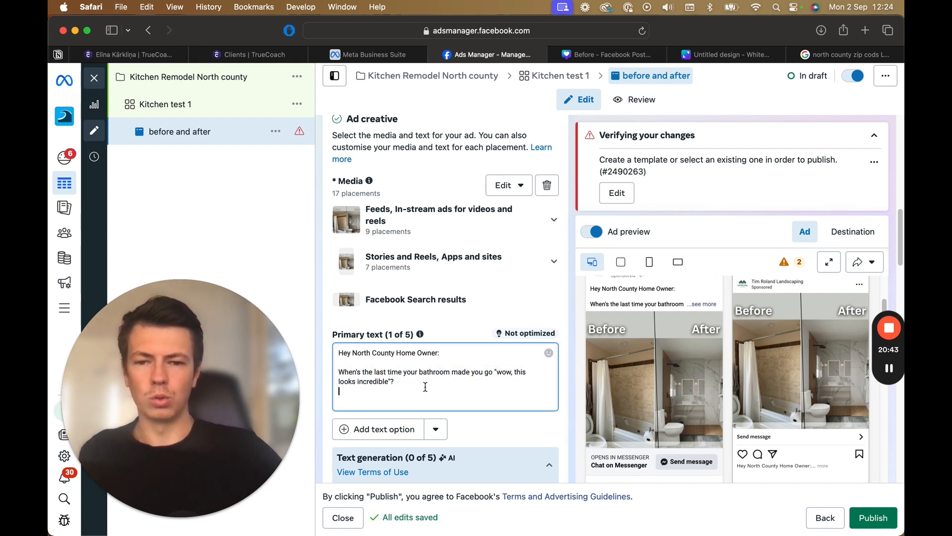
{"action": "key", "text": "Return"}
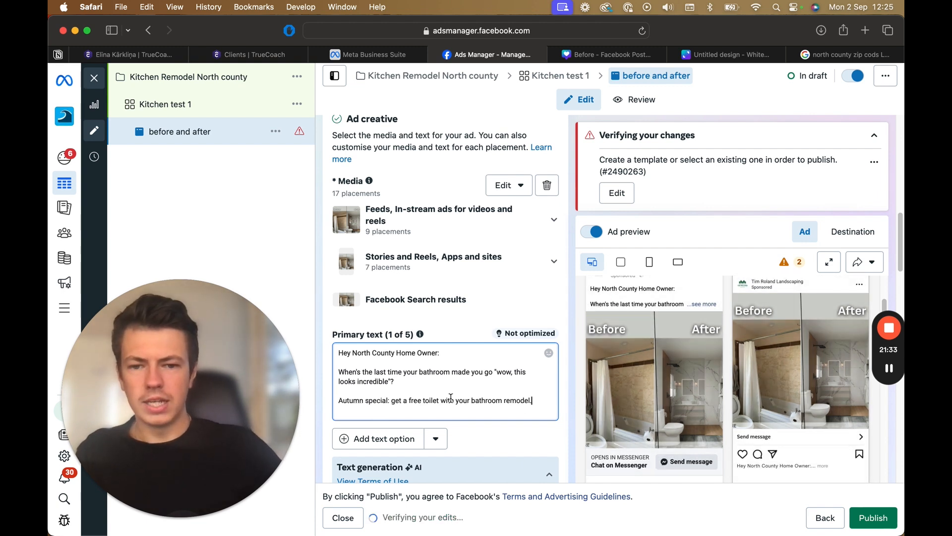
{"action": "key", "text": "Return"}
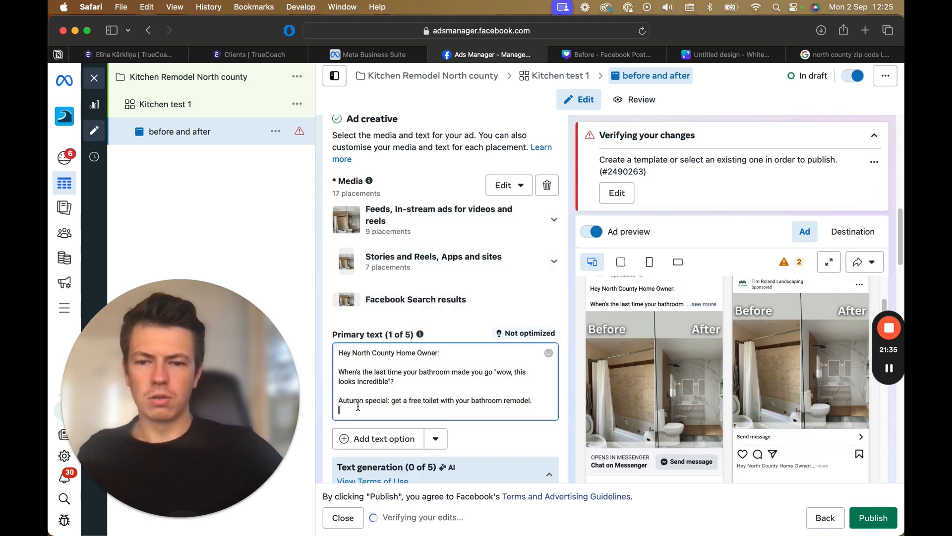
{"action": "left_click", "coordinate": [304, 402]}
{"action": "left_click_drag", "start_coordinate": [532, 402], "coordinate": [341, 400]}
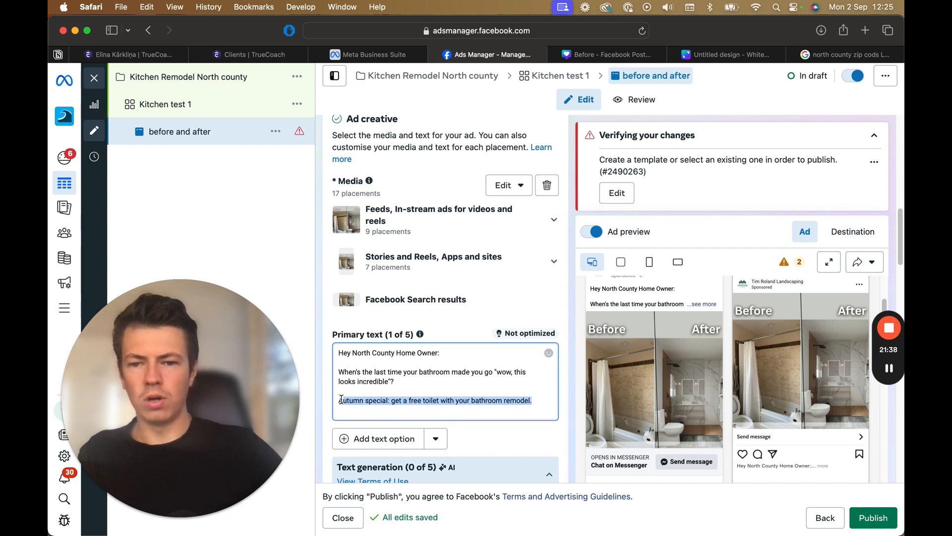
{"action": "left_click", "coordinate": [424, 391]}
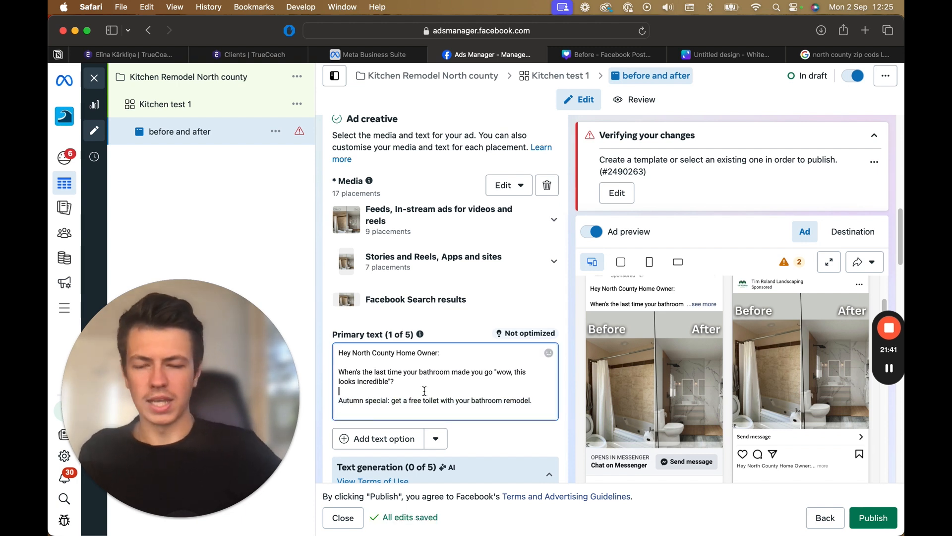
{"action": "left_click_drag", "start_coordinate": [533, 400], "coordinate": [396, 400]}
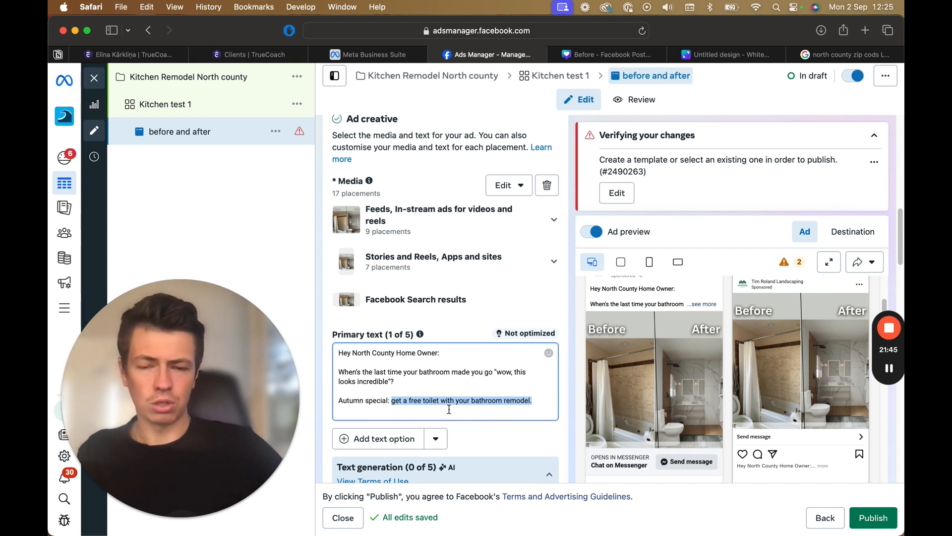
{"action": "left_click", "coordinate": [427, 400]}
{"action": "left_click_drag", "start_coordinate": [424, 400], "coordinate": [440, 401]}
{"action": "left_click", "coordinate": [465, 413]}
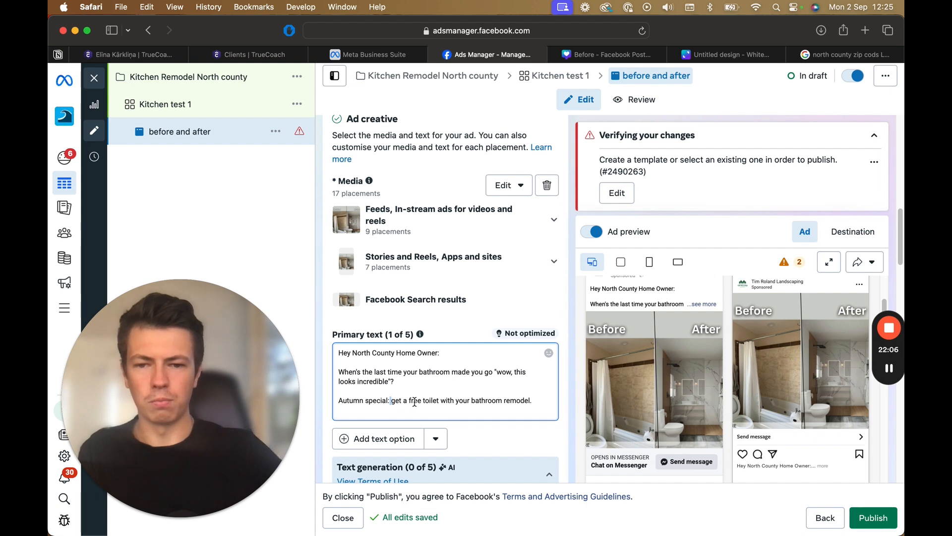
{"action": "left_click_drag", "start_coordinate": [391, 401], "coordinate": [531, 404]}
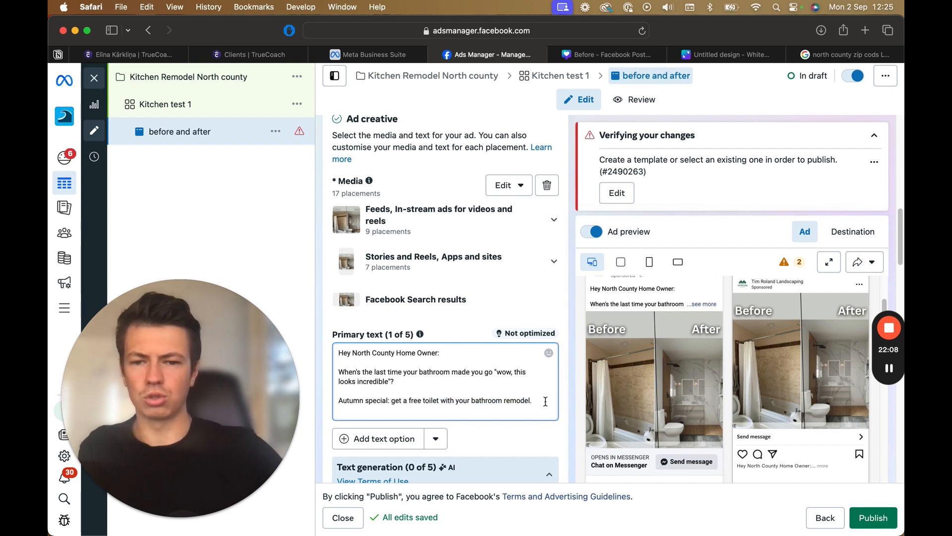
{"action": "left_click", "coordinate": [536, 402]}
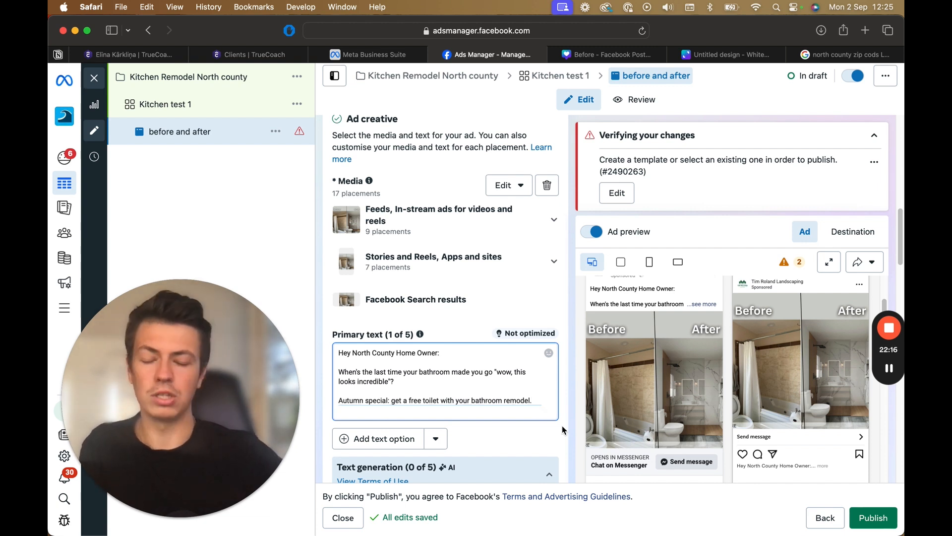
{"action": "left_click", "coordinate": [537, 403]}
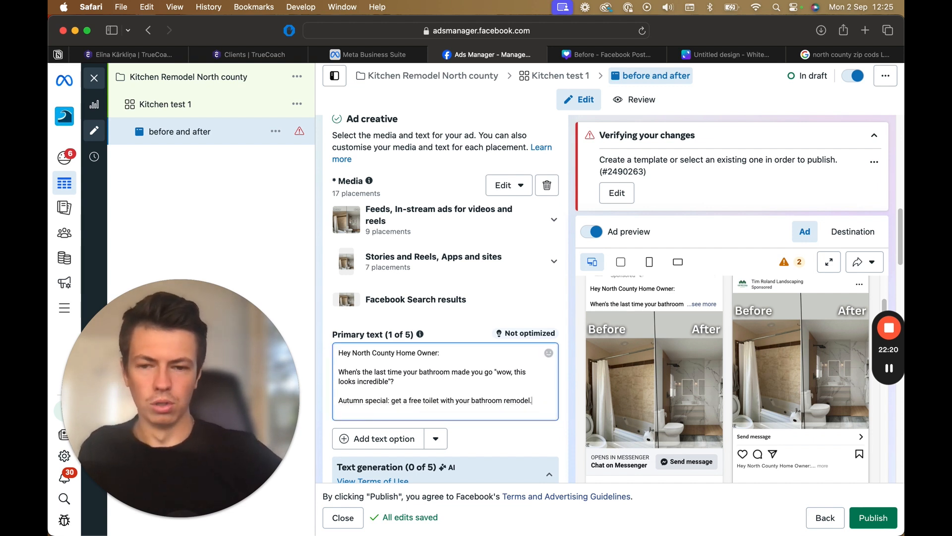
Step: Add a separate placeholder paragraph reading "Google review" in quotation marks below the autumn offer
{"action": "key", "text": "Return"}
{"action": "key", "text": "Return"}
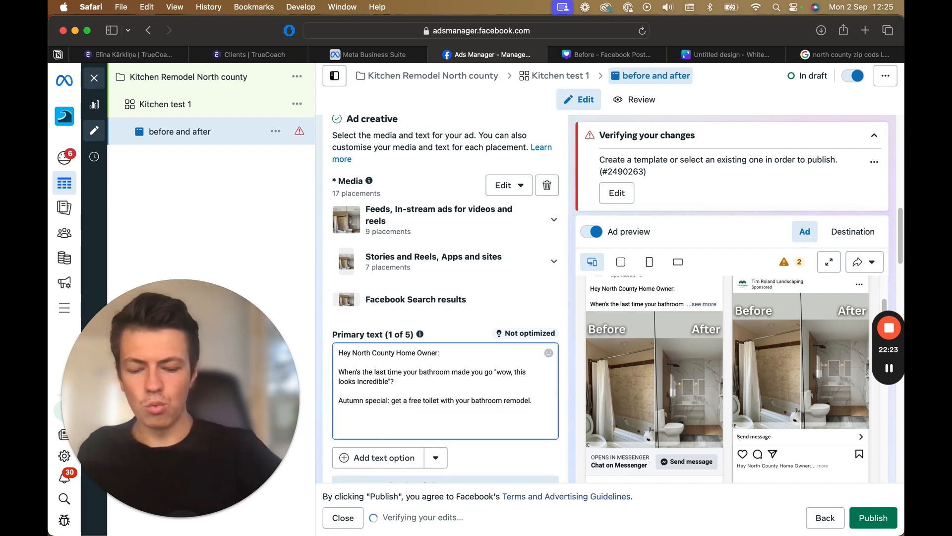
{"action": "type", "text": "\""}
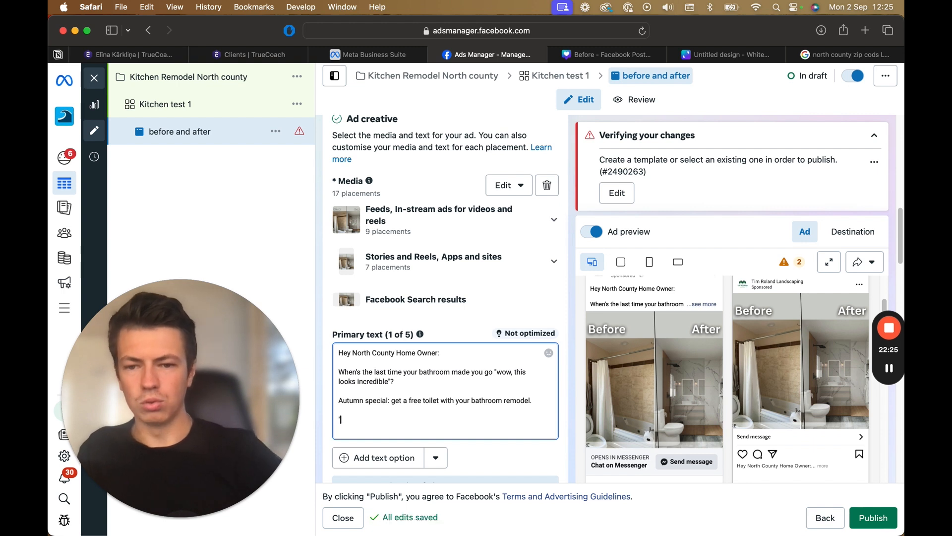
{"action": "type", "text": "\""}
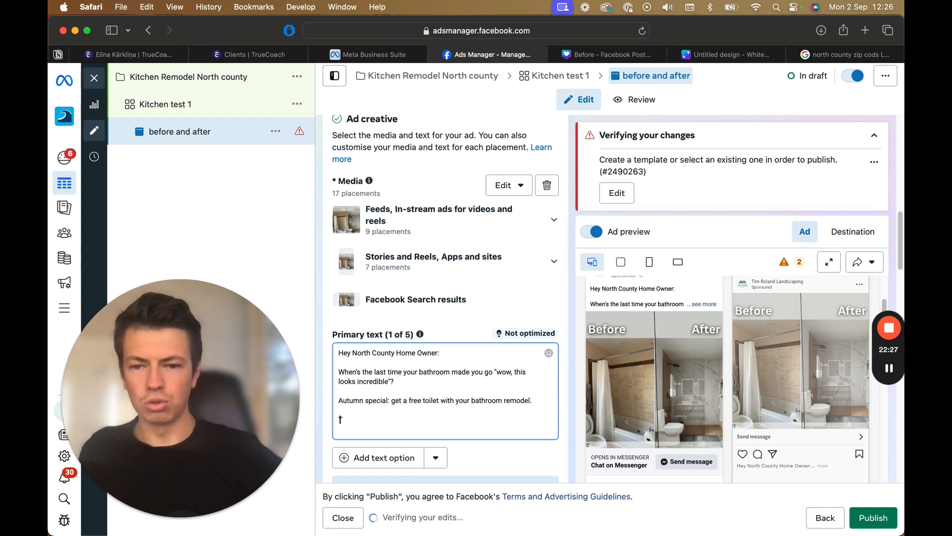
{"action": "key", "text": "Left"}
{"action": "type", "text": "Google r"}
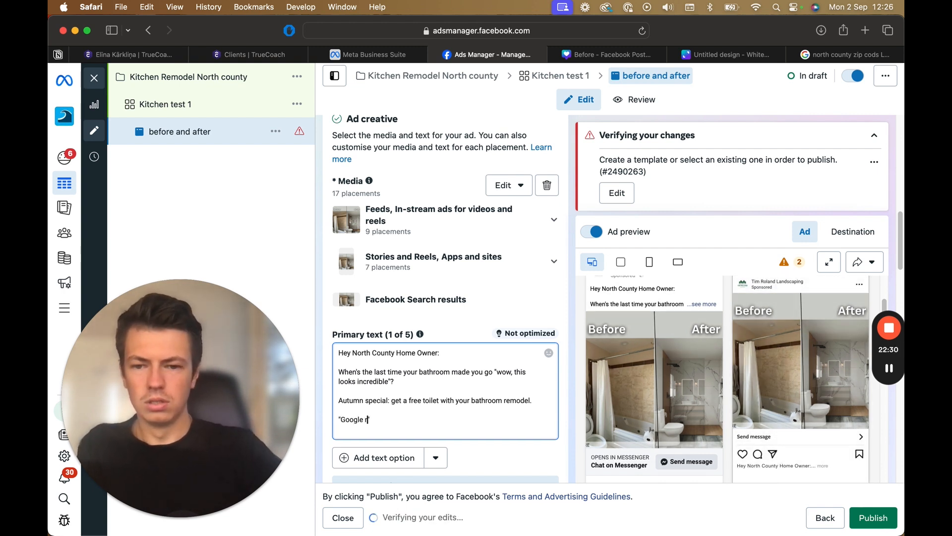
{"action": "type", "text": "eview"}
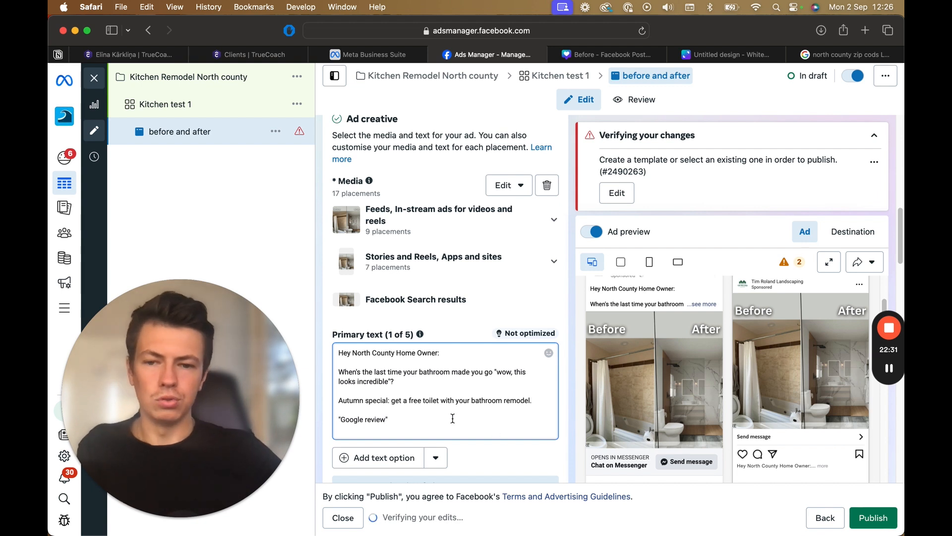
Step: Add the closing paragraph "Limited spots avaliable in September, lock in a free consultation and get a quote by clicking "learn more""
{"action": "left_click_drag", "start_coordinate": [415, 422], "coordinate": [332, 415]}
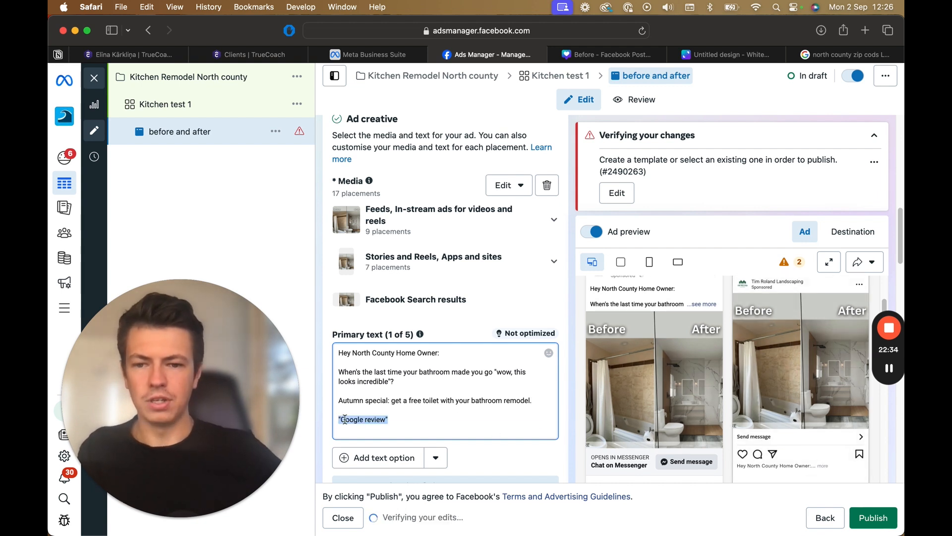
{"action": "left_click", "coordinate": [397, 421]}
{"action": "key", "text": "Return"}
{"action": "key", "text": "Return"}
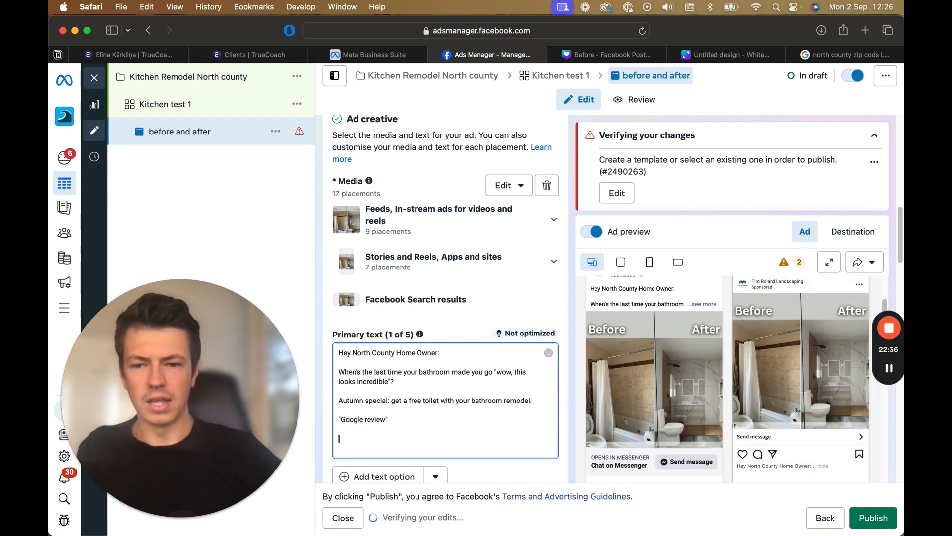
{"action": "type", "text": "L"}
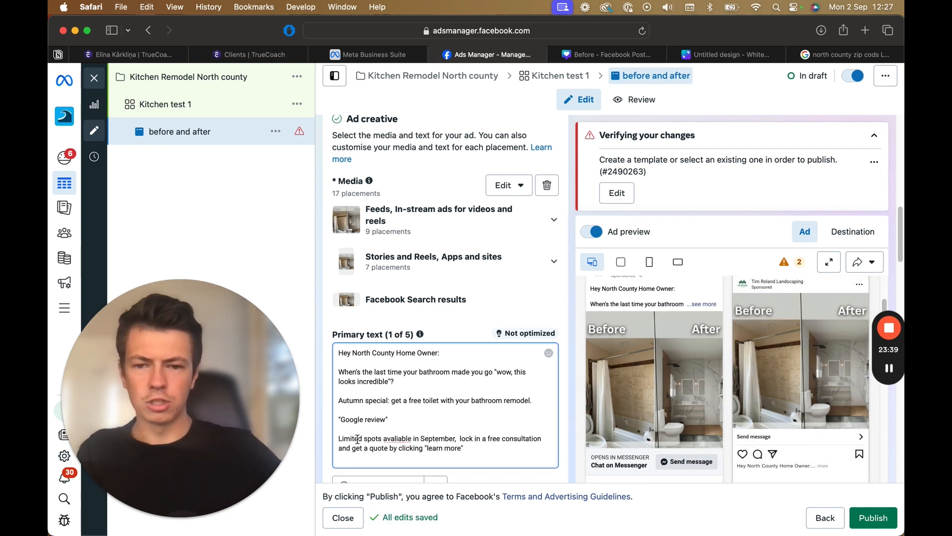
Step: Add the last paragraph "If you're still seeing this ad, that means there's spots available." to the primary text
{"action": "left_click_drag", "start_coordinate": [455, 438], "coordinate": [534, 448]}
{"action": "left_click", "coordinate": [479, 451]}
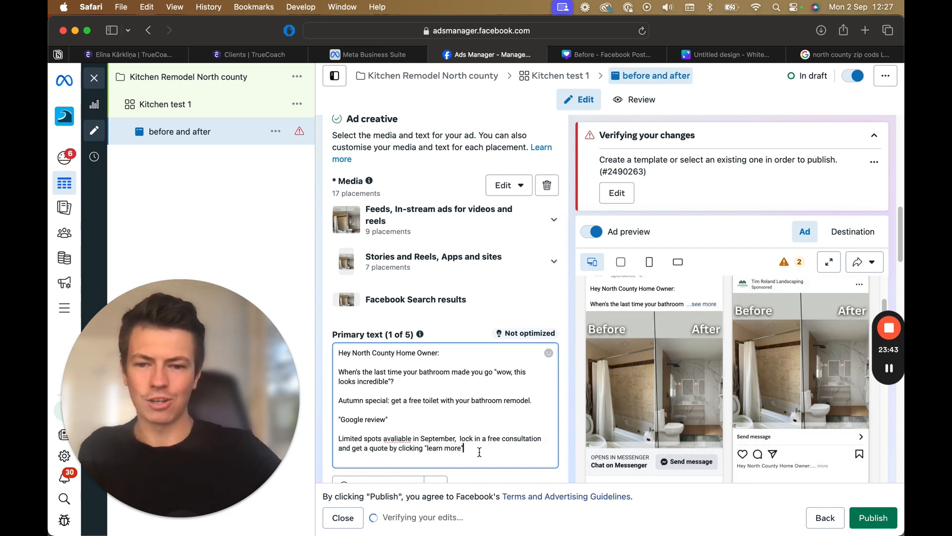
{"action": "key", "text": "Return"}
{"action": "key", "text": "Return"}
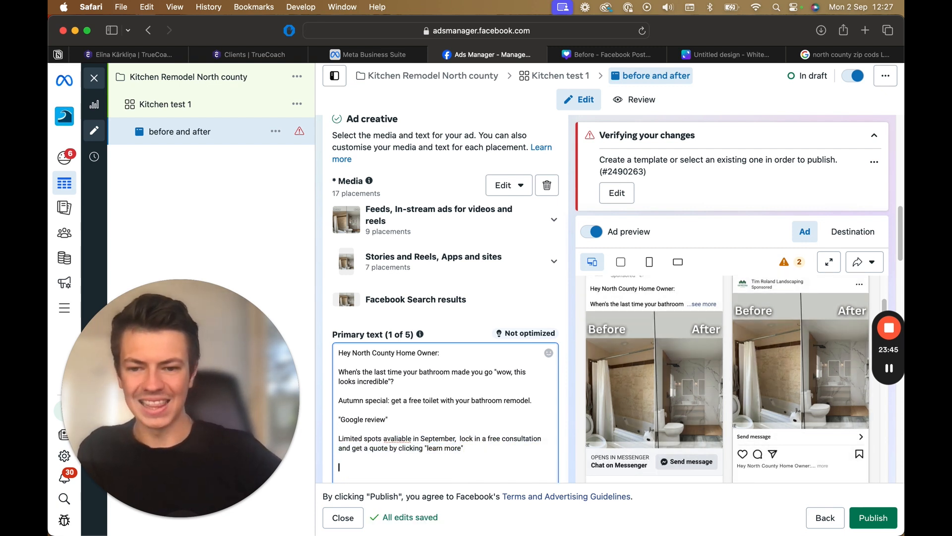
{"action": "type", "text": "If"}
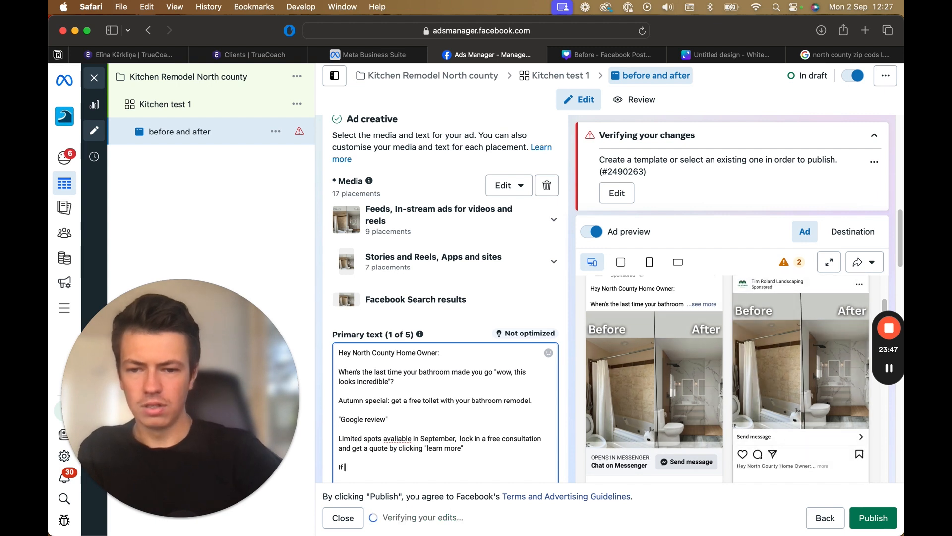
{"action": "type", "text": " you're still"}
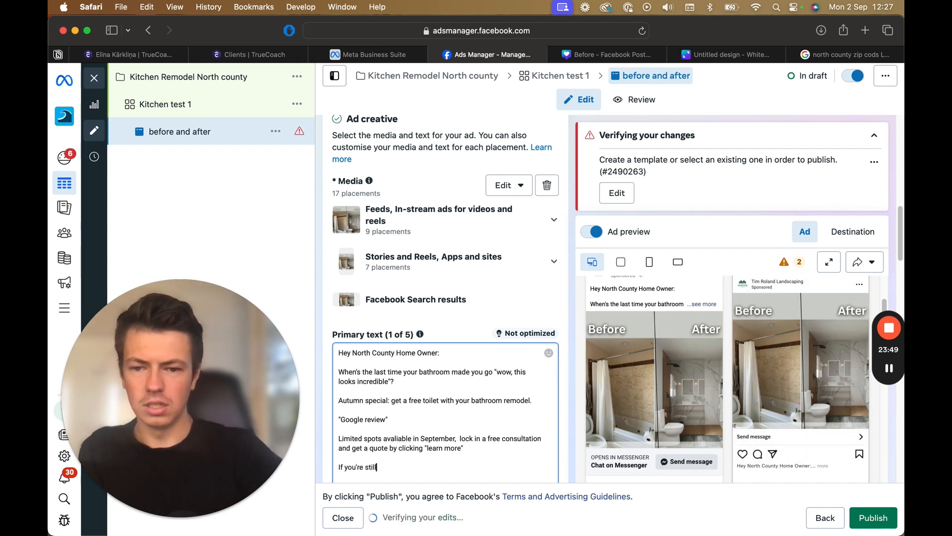
{"action": "type", "text": " seeing this ad, that means there's spots available."}
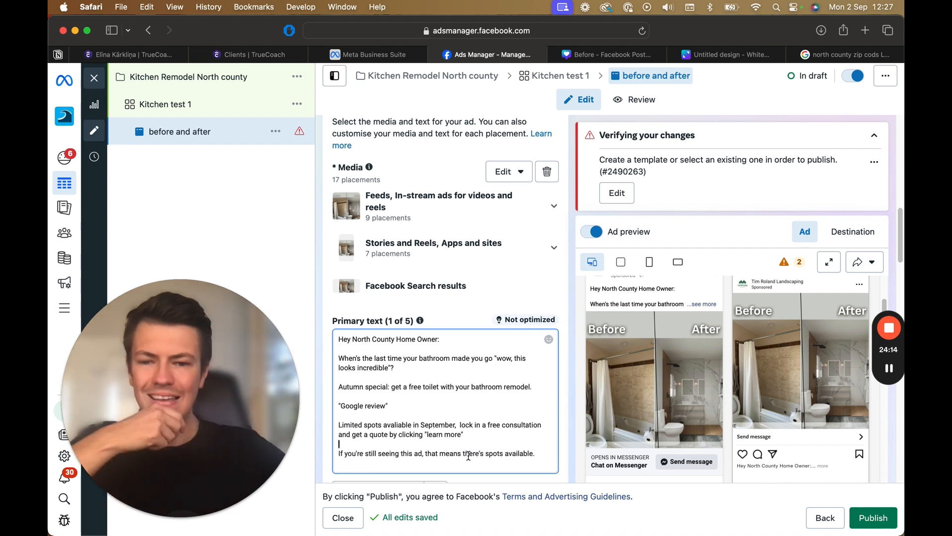
{"action": "scroll", "coordinate": [468, 455], "scroll_direction": "down", "scroll_amount": 1}
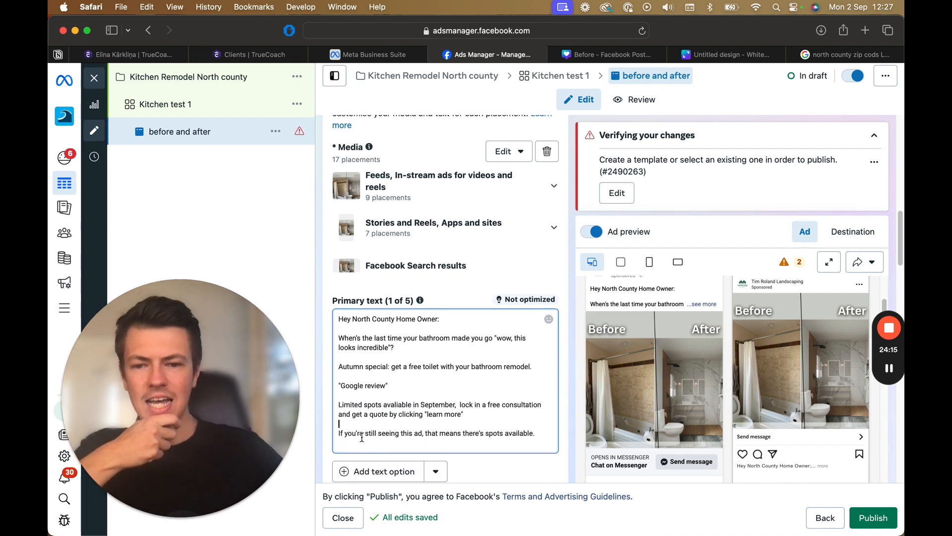
{"action": "left_click_drag", "start_coordinate": [341, 435], "coordinate": [534, 434]}
{"action": "left_click", "coordinate": [541, 434]}
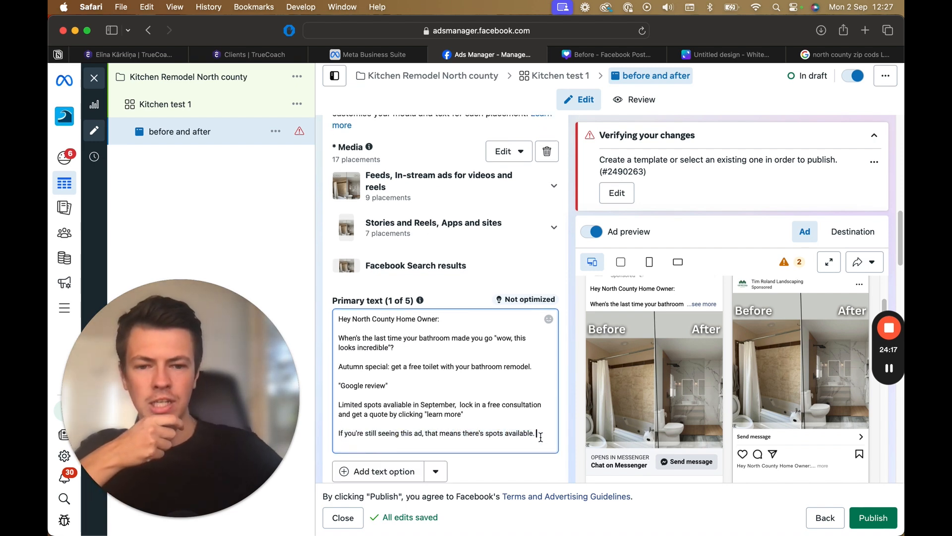
Step: Review the complete primary text, checking the question and "Google review" paragraphs and the generated text variations
{"action": "scroll", "coordinate": [518, 459], "scroll_direction": "down", "scroll_amount": 1}
{"action": "scroll", "coordinate": [518, 459], "scroll_direction": "down", "scroll_amount": 6}
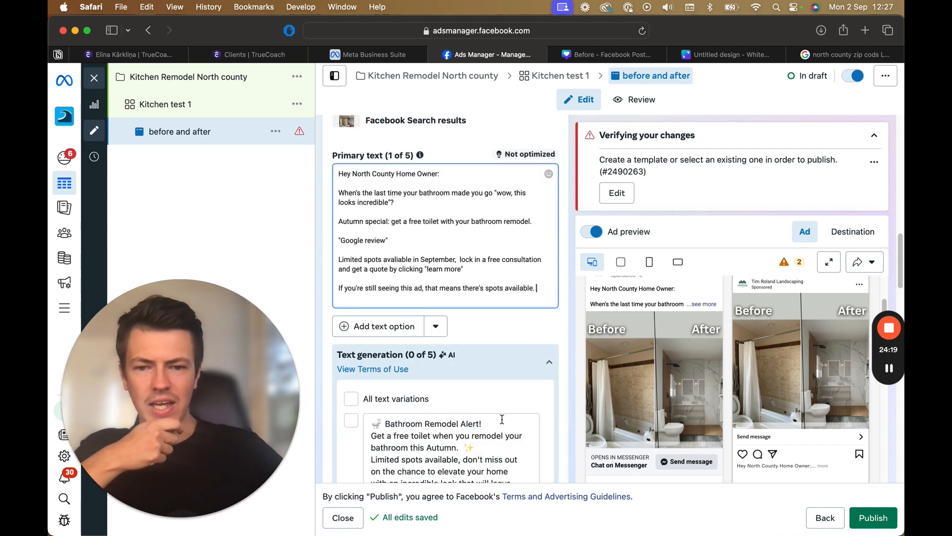
{"action": "scroll", "coordinate": [483, 382], "scroll_direction": "up", "scroll_amount": 1}
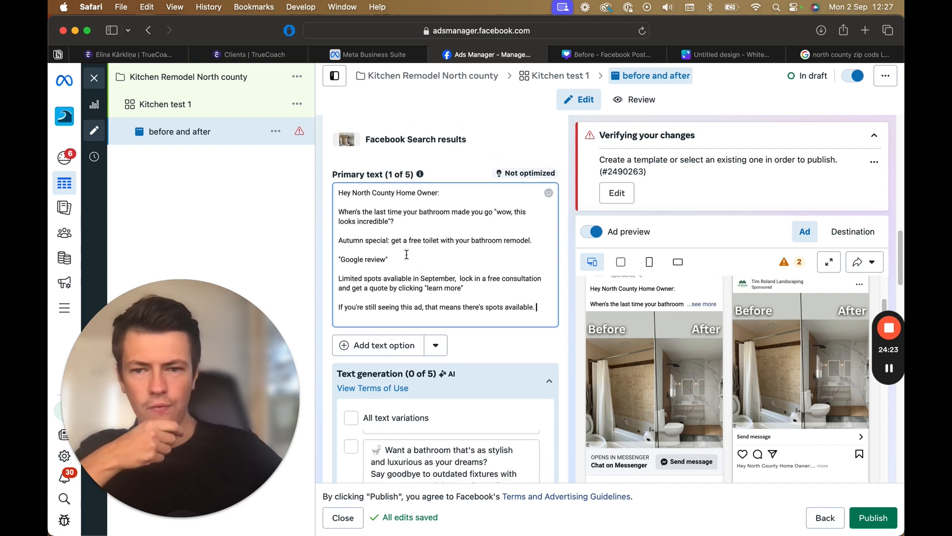
{"action": "left_click_drag", "start_coordinate": [348, 261], "coordinate": [396, 261]}
{"action": "left_click_drag", "start_coordinate": [414, 227], "coordinate": [333, 208]}
{"action": "left_click", "coordinate": [350, 211]}
{"action": "left_click", "coordinate": [407, 222]}
Step: Replace the default headline with "FREE toilet with your bathroom remodel."
{"action": "scroll", "coordinate": [436, 274], "scroll_direction": "down", "scroll_amount": 1}
{"action": "scroll", "coordinate": [505, 320], "scroll_direction": "down", "scroll_amount": 5}
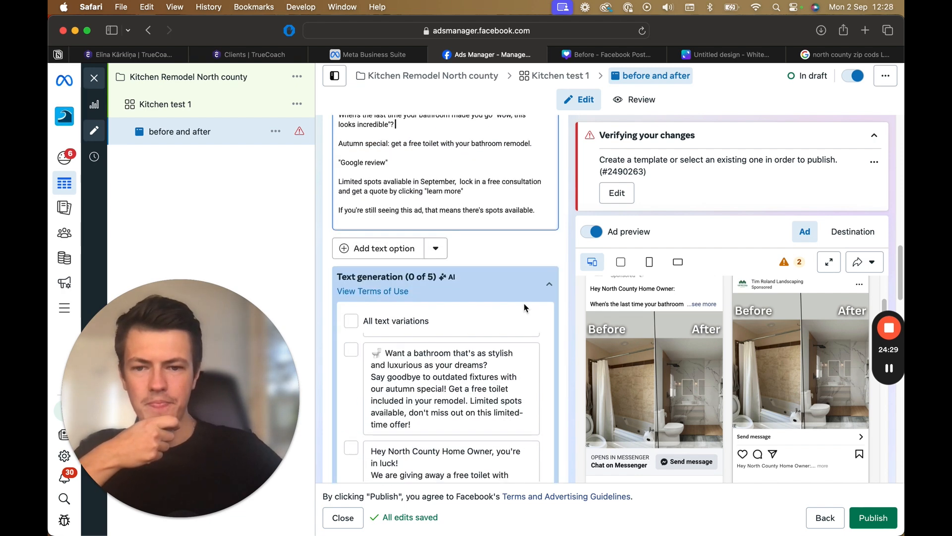
{"action": "scroll", "coordinate": [647, 361], "scroll_direction": "down", "scroll_amount": 3}
{"action": "scroll", "coordinate": [521, 367], "scroll_direction": "down", "scroll_amount": 4}
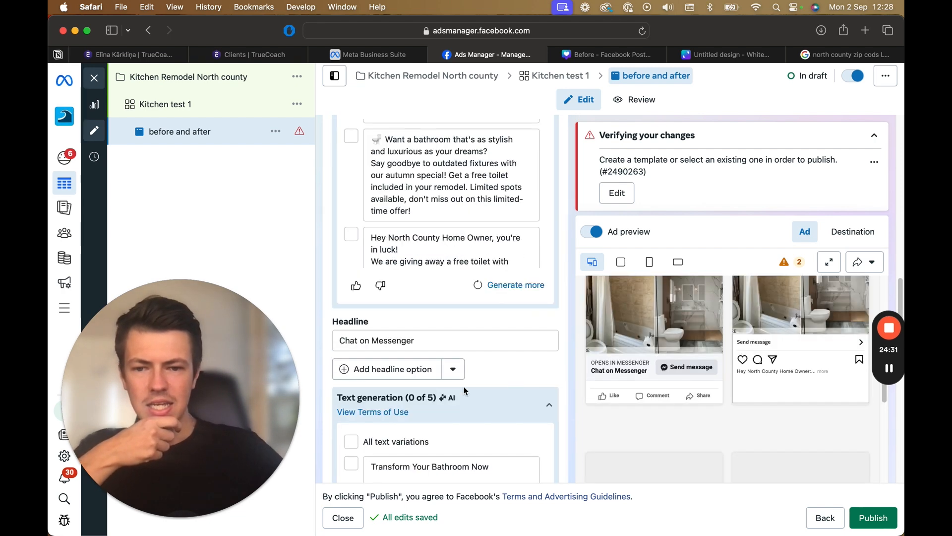
{"action": "left_click_drag", "start_coordinate": [419, 340], "coordinate": [300, 340]}
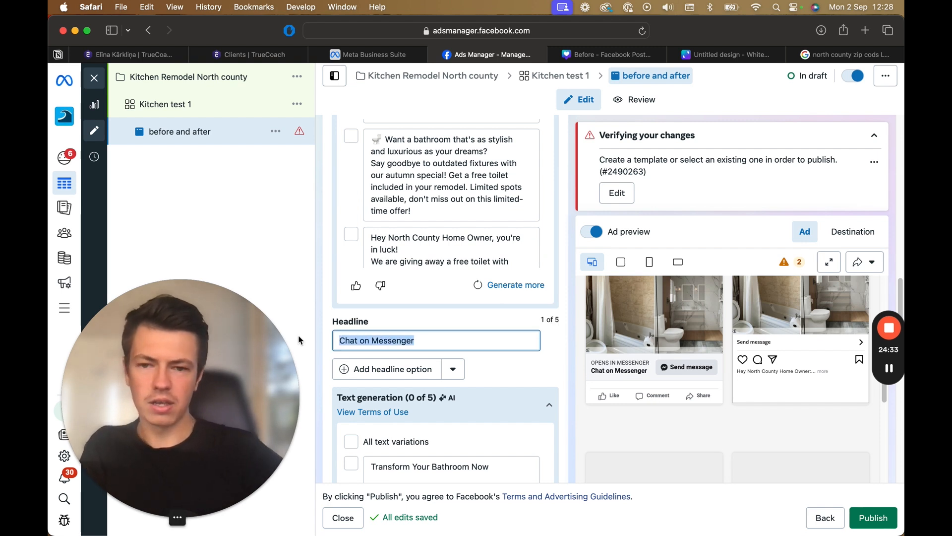
{"action": "type", "text": "FREE toilet"}
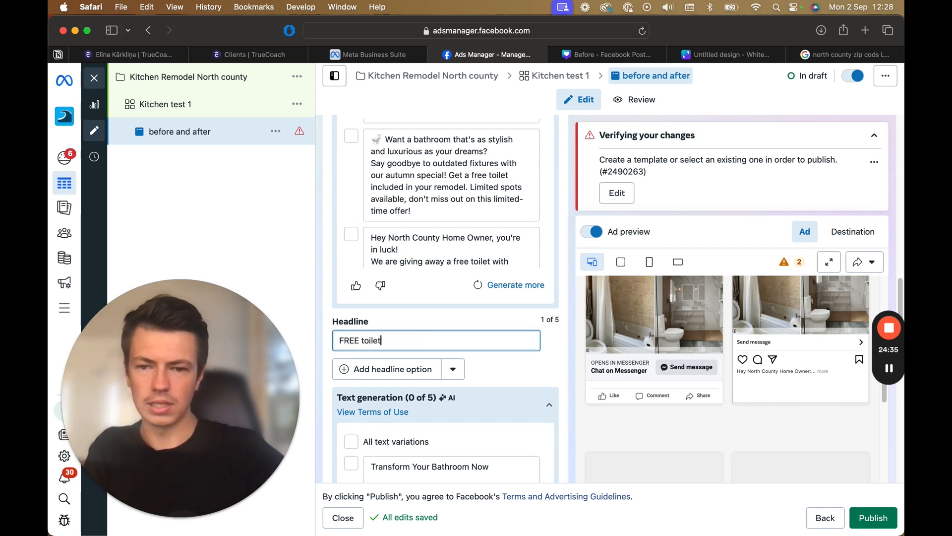
{"action": "type", "text": " with your "}
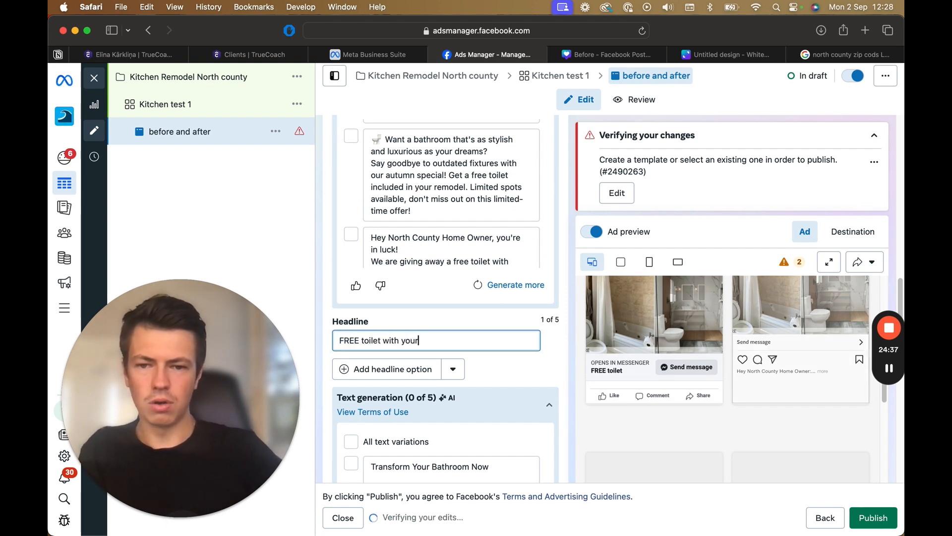
{"action": "type", "text": "bathroom remodel"}
{"action": "left_click", "coordinate": [581, 365]}
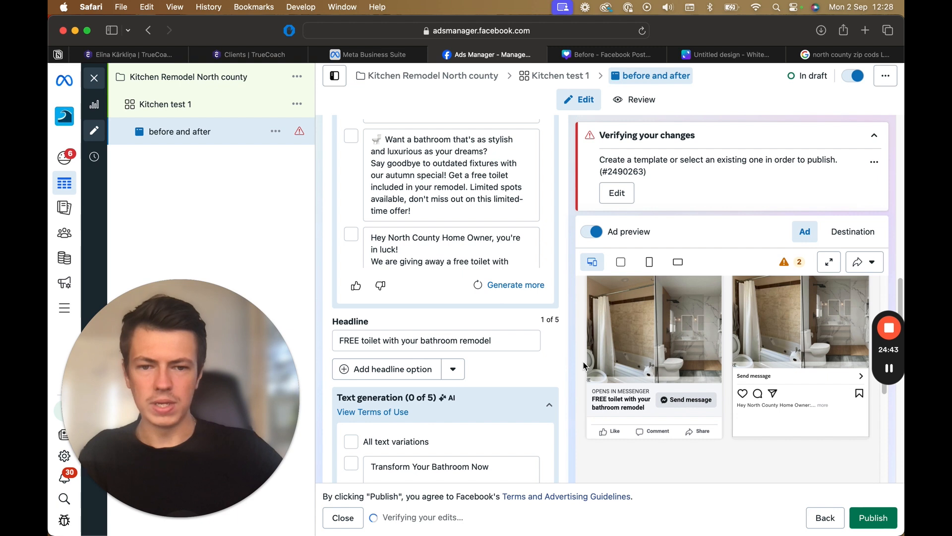
{"action": "left_click", "coordinate": [494, 338]}
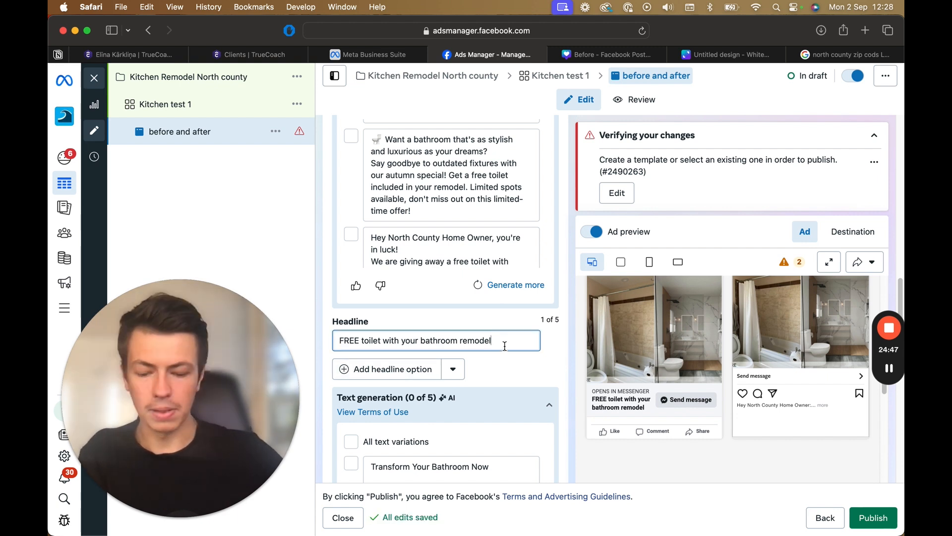
{"action": "left_click", "coordinate": [529, 368]}
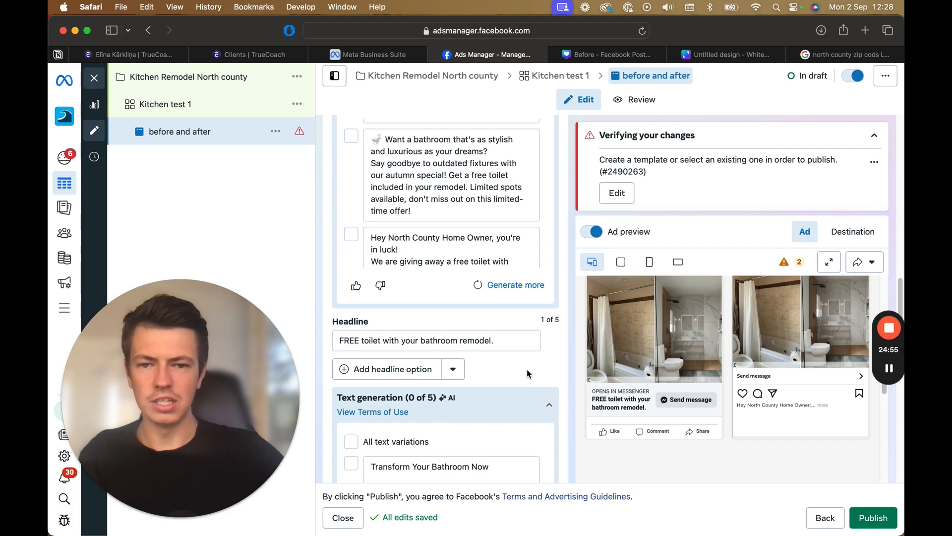
Step: Set the ad headline to "Autumn special: $1300 off your bathroom remodel"
{"action": "scroll", "coordinate": [527, 370], "scroll_direction": "down", "scroll_amount": 1}
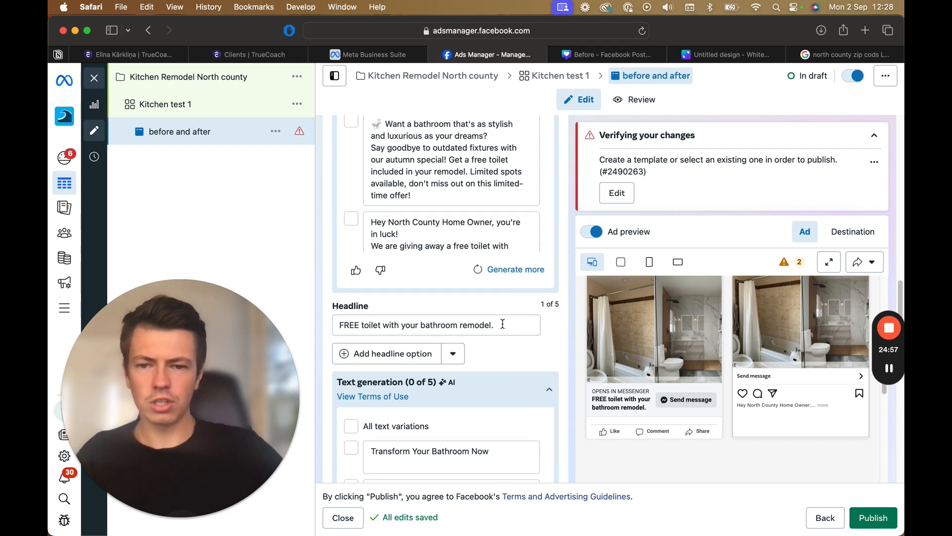
{"action": "left_click_drag", "start_coordinate": [503, 324], "coordinate": [320, 325]}
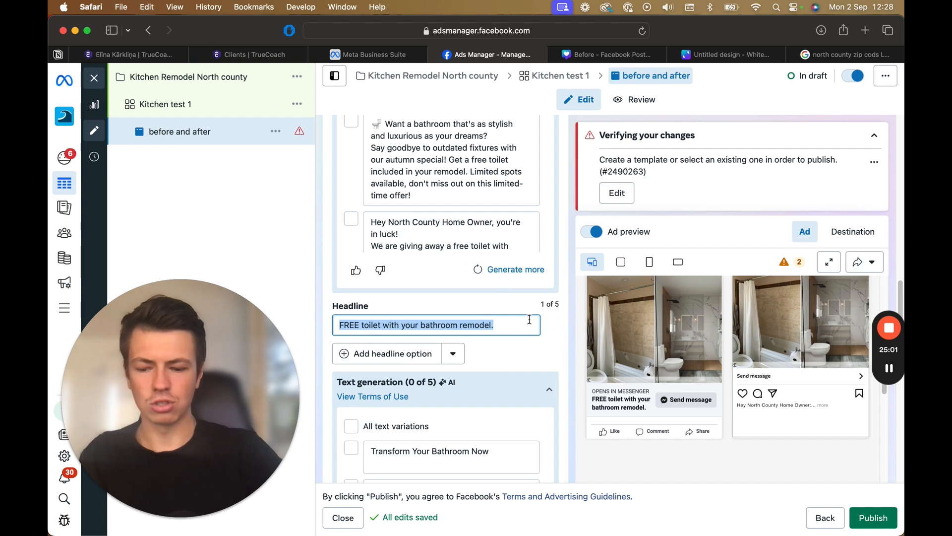
{"action": "type", "text": "Auto9"}
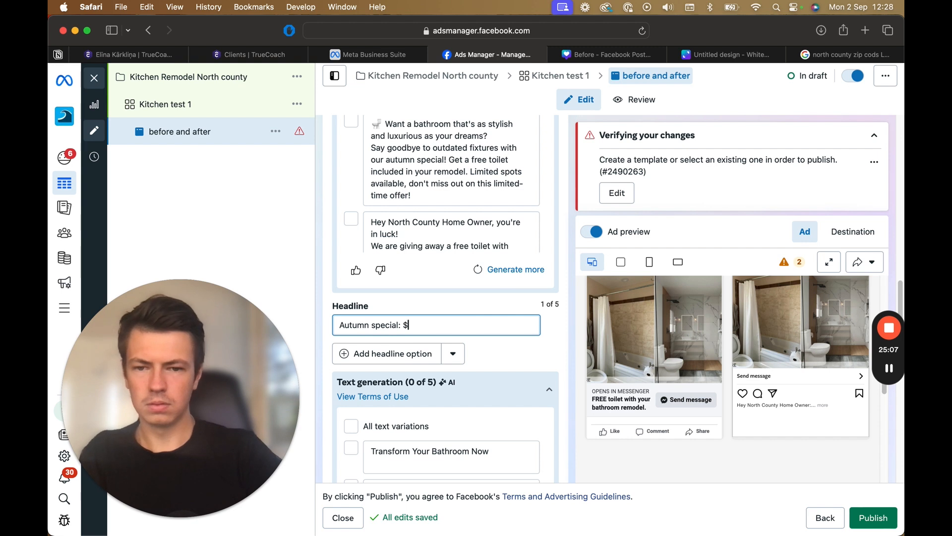
{"action": "key", "text": "BackSpace"}
{"action": "key", "text": "BackSpace"}
{"action": "type", "text": "300 off your bathroom remodel"}
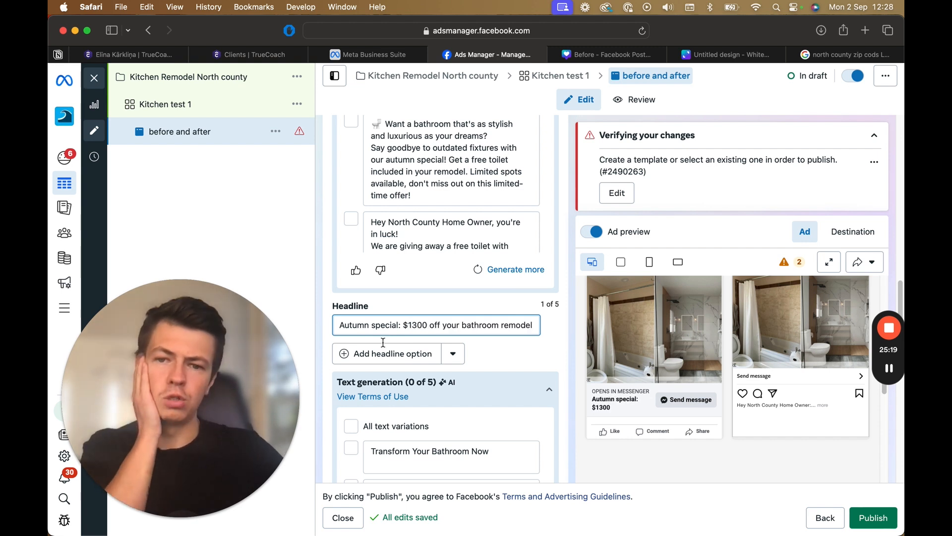
{"action": "left_click_drag", "start_coordinate": [422, 325], "coordinate": [511, 327]}
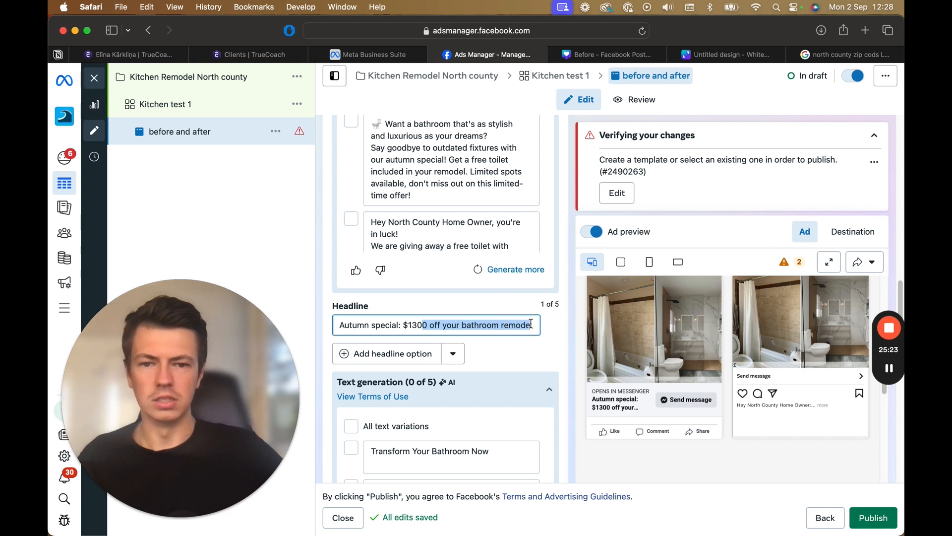
{"action": "left_click", "coordinate": [535, 326]}
{"action": "left_click_drag", "start_coordinate": [403, 326], "coordinate": [497, 328]}
{"action": "left_click", "coordinate": [496, 328]}
{"action": "left_click", "coordinate": [509, 359]}
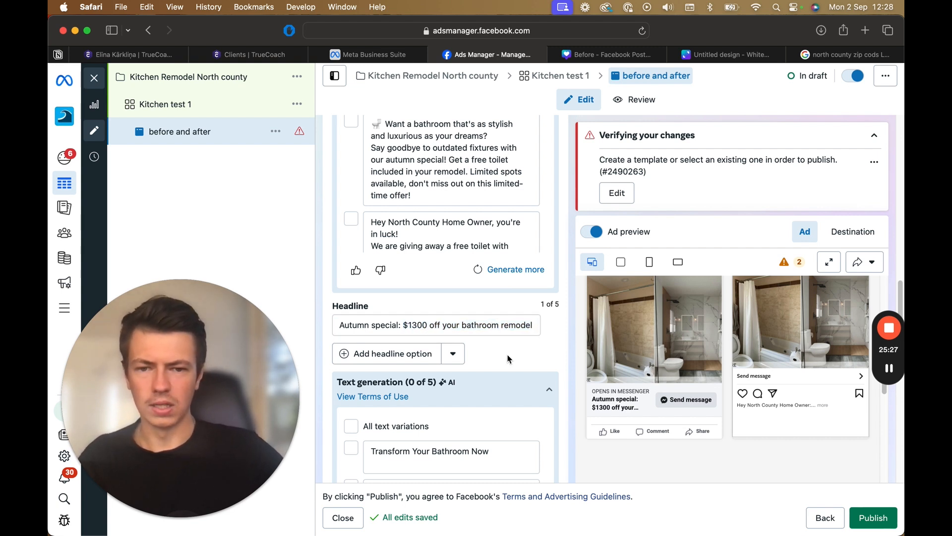
{"action": "left_click", "coordinate": [526, 326]}
{"action": "key", "text": "super+a"}
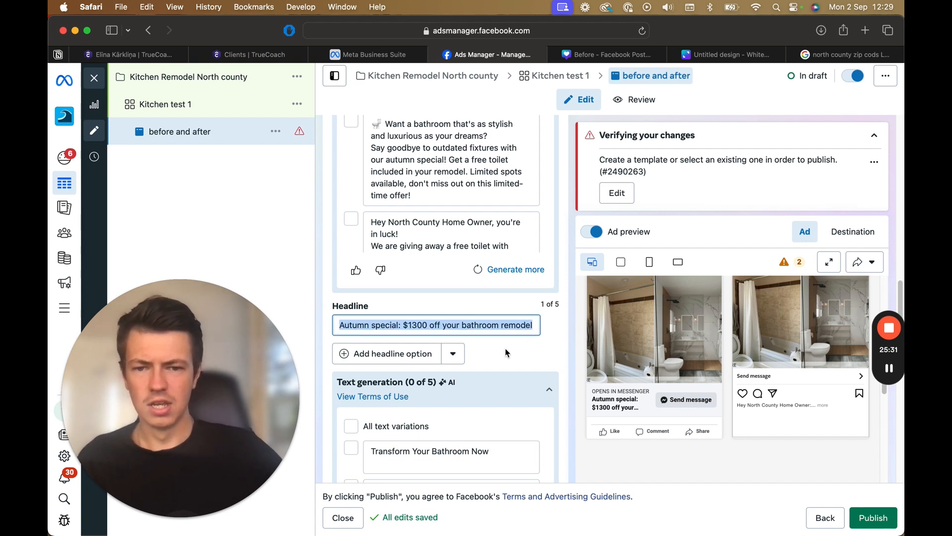
{"action": "left_click", "coordinate": [511, 350]}
Step: Try the test text "ssss" in the ad description and clear the field again
{"action": "scroll", "coordinate": [505, 354], "scroll_direction": "down", "scroll_amount": 3}
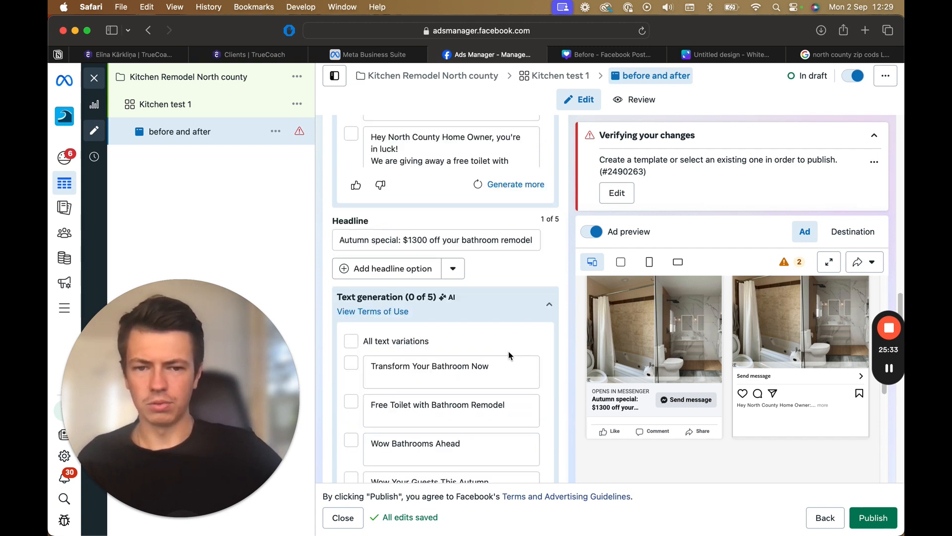
{"action": "scroll", "coordinate": [506, 360], "scroll_direction": "down", "scroll_amount": 10}
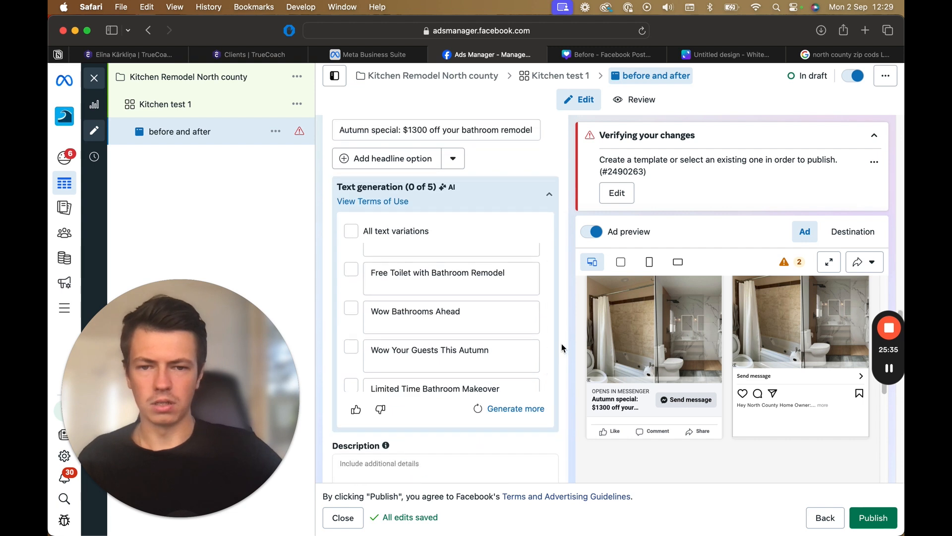
{"action": "scroll", "coordinate": [562, 343], "scroll_direction": "down", "scroll_amount": 1}
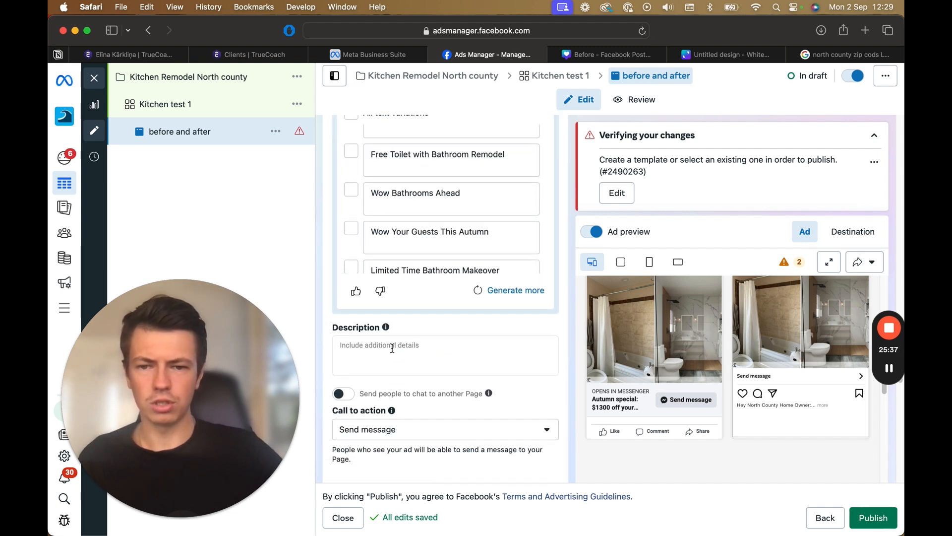
{"action": "left_click", "coordinate": [516, 367]}
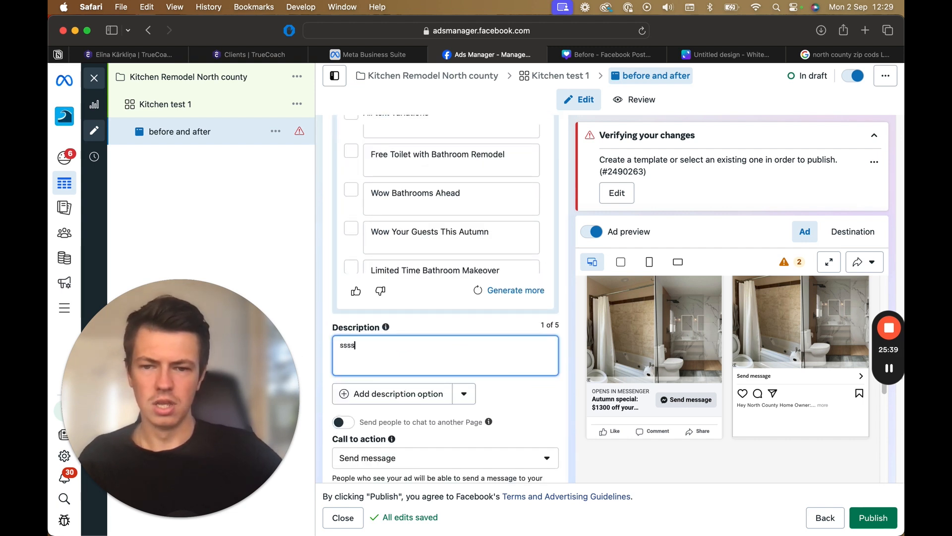
{"action": "left_click", "coordinate": [615, 407]}
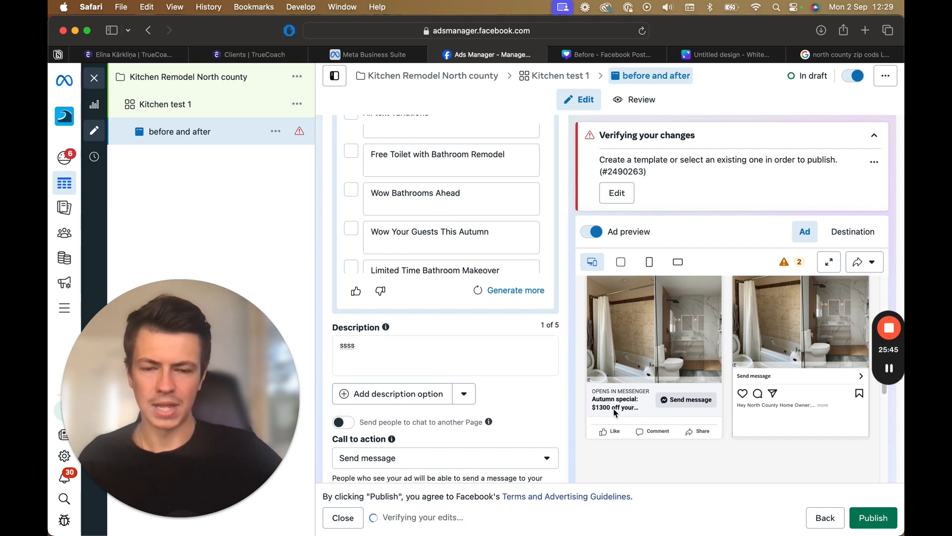
{"action": "left_click", "coordinate": [383, 348]}
{"action": "key", "text": "super+a"}
{"action": "key", "text": "BackSpace"}
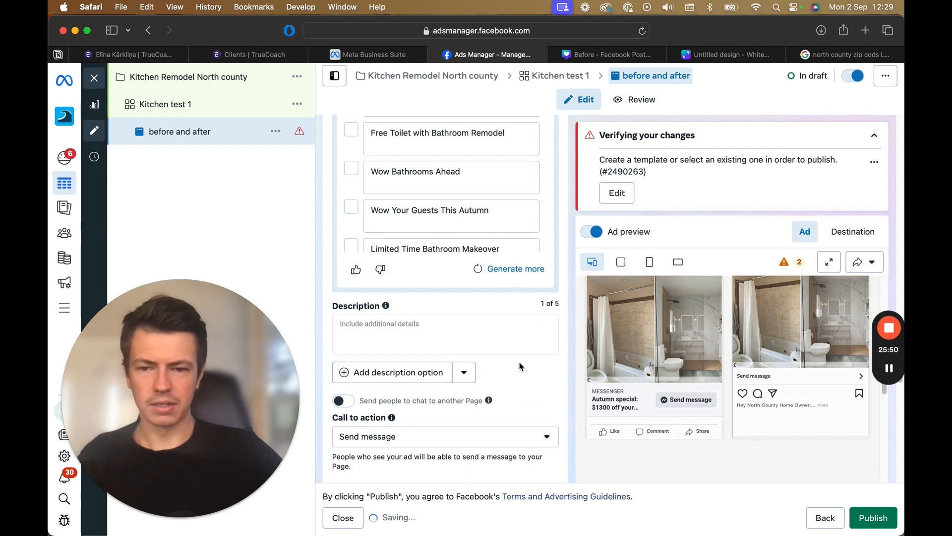
Step: Examine the ad preview, the available call-to-action options while keeping Send message, and the Message template section
{"action": "scroll", "coordinate": [595, 341], "scroll_direction": "down", "scroll_amount": 3}
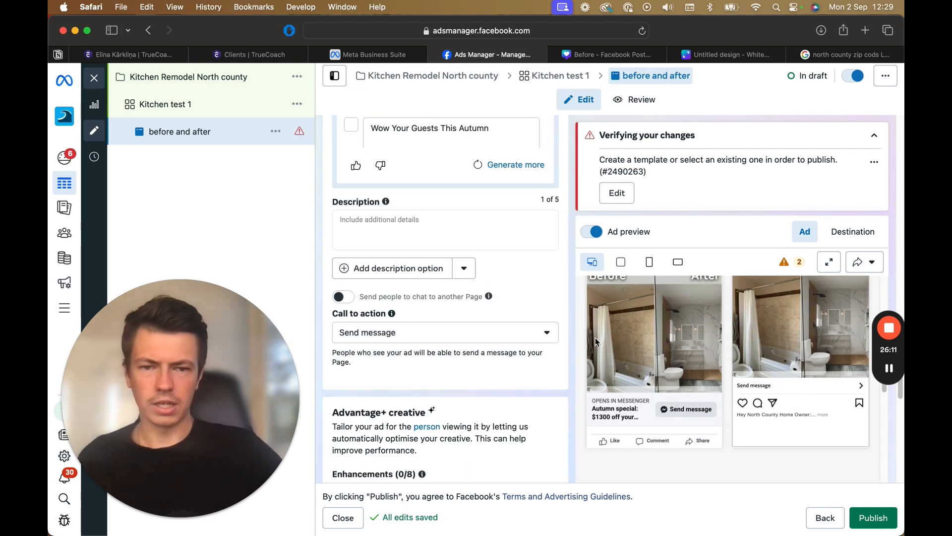
{"action": "scroll", "coordinate": [626, 360], "scroll_direction": "down", "scroll_amount": 1}
{"action": "scroll", "coordinate": [622, 361], "scroll_direction": "up", "scroll_amount": 3}
{"action": "scroll", "coordinate": [611, 360], "scroll_direction": "down", "scroll_amount": 2}
{"action": "left_click", "coordinate": [435, 333]}
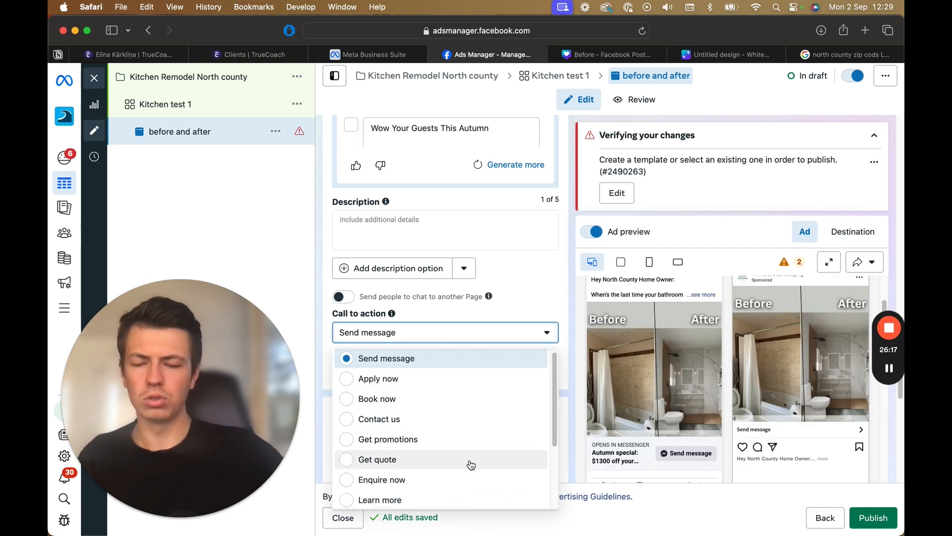
{"action": "scroll", "coordinate": [468, 459], "scroll_direction": "down", "scroll_amount": 1}
{"action": "scroll", "coordinate": [411, 490], "scroll_direction": "up", "scroll_amount": 1}
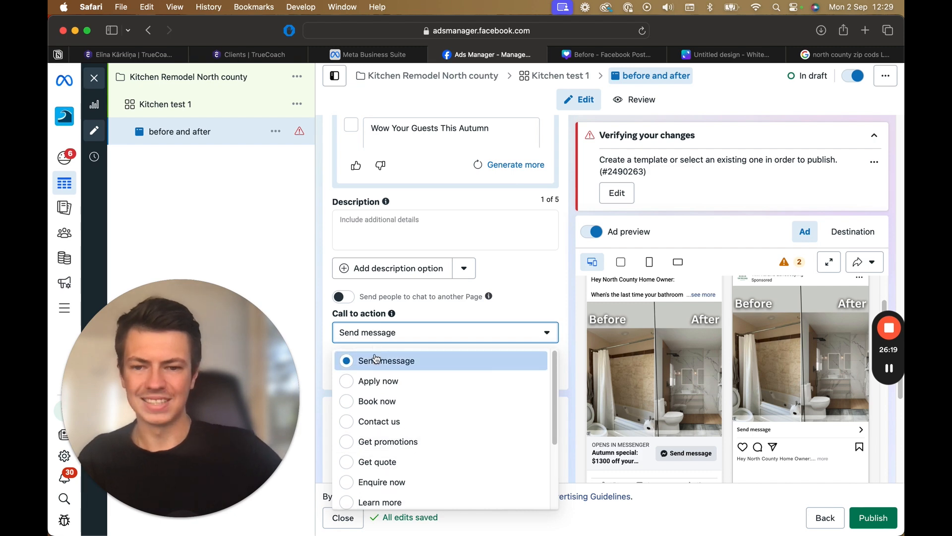
{"action": "left_click", "coordinate": [547, 301]}
{"action": "scroll", "coordinate": [511, 371], "scroll_direction": "down", "scroll_amount": 5}
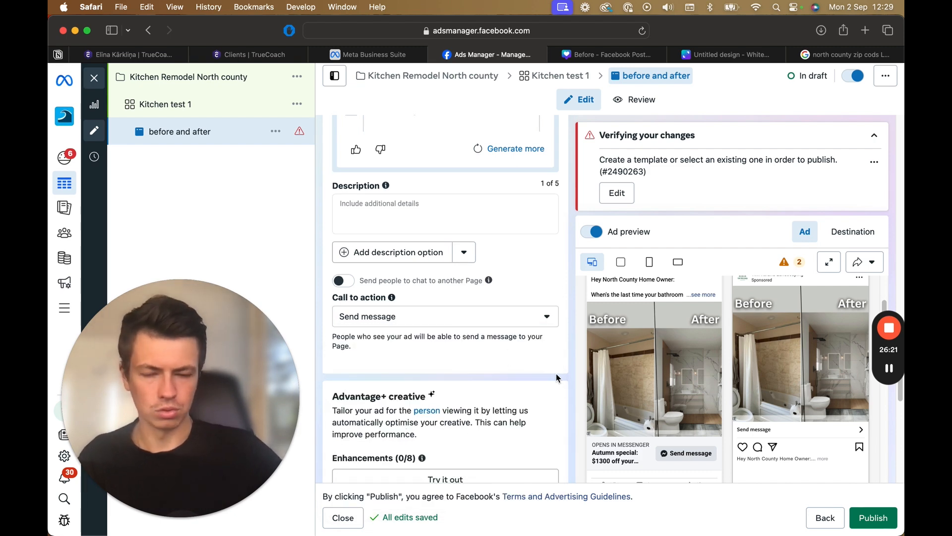
{"action": "scroll", "coordinate": [482, 379], "scroll_direction": "down", "scroll_amount": 1}
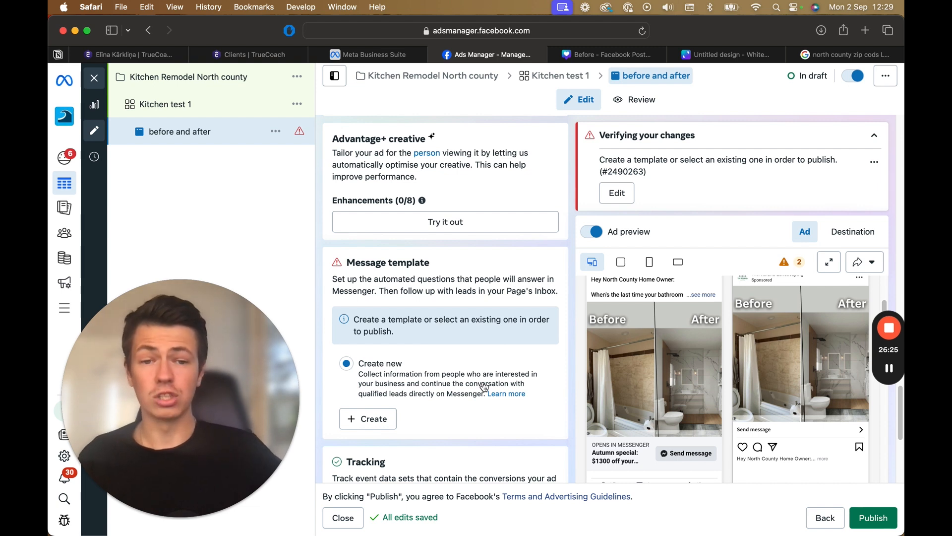
Step: Create a new message template and cut its welcome message down to the "Hi" greeting with the recipient's name
{"action": "left_click", "coordinate": [374, 419]}
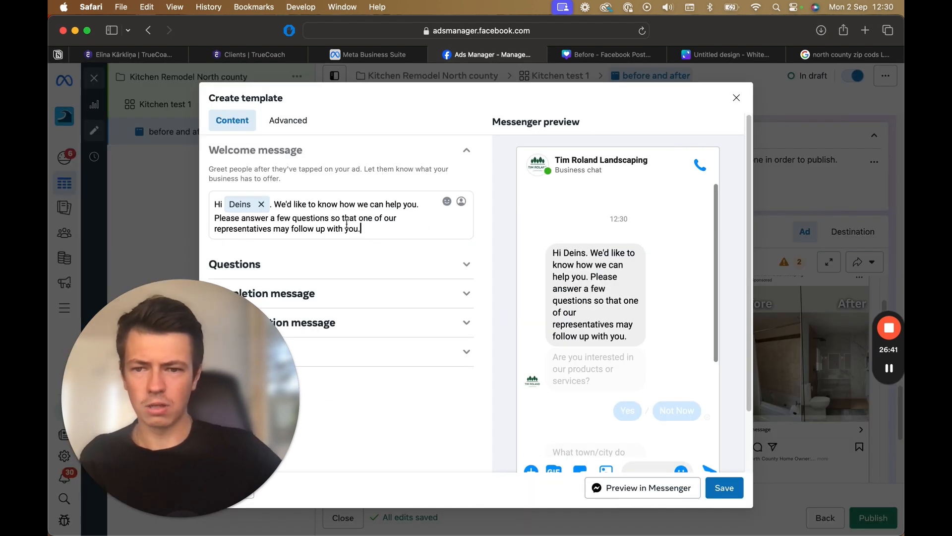
{"action": "left_click_drag", "start_coordinate": [361, 228], "coordinate": [283, 202]}
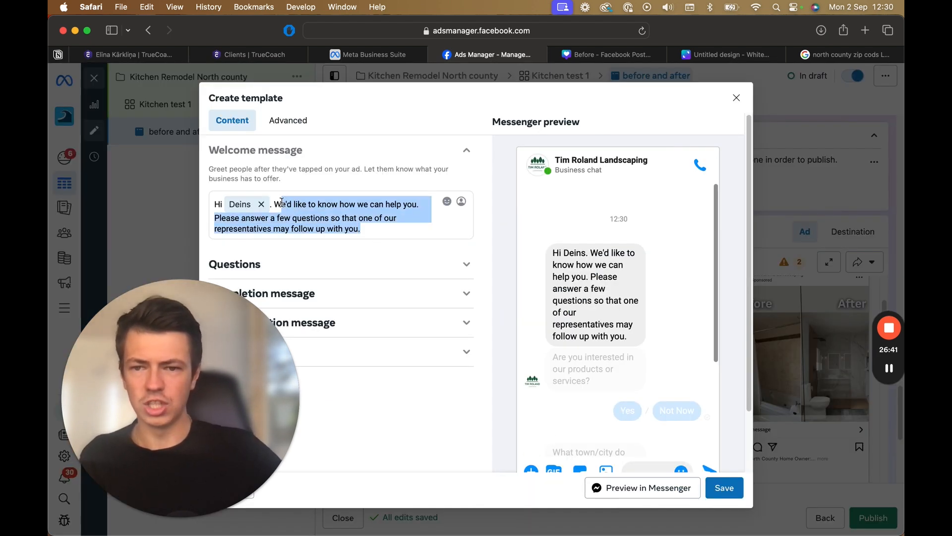
{"action": "key", "text": "BackSpace"}
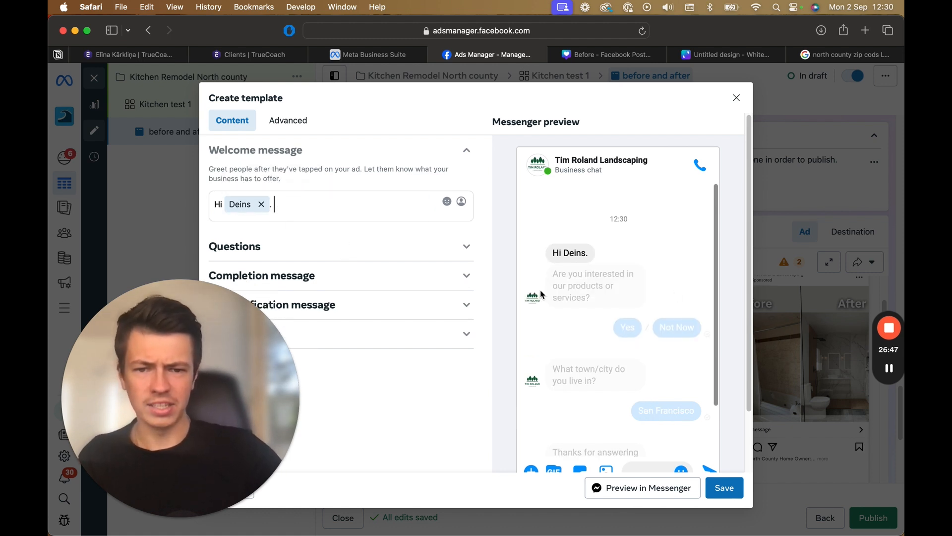
Step: Set the first custom question's text to "Are you interested in the Bathroom remodel with the free toilet offer?"
{"action": "left_click", "coordinate": [288, 254]}
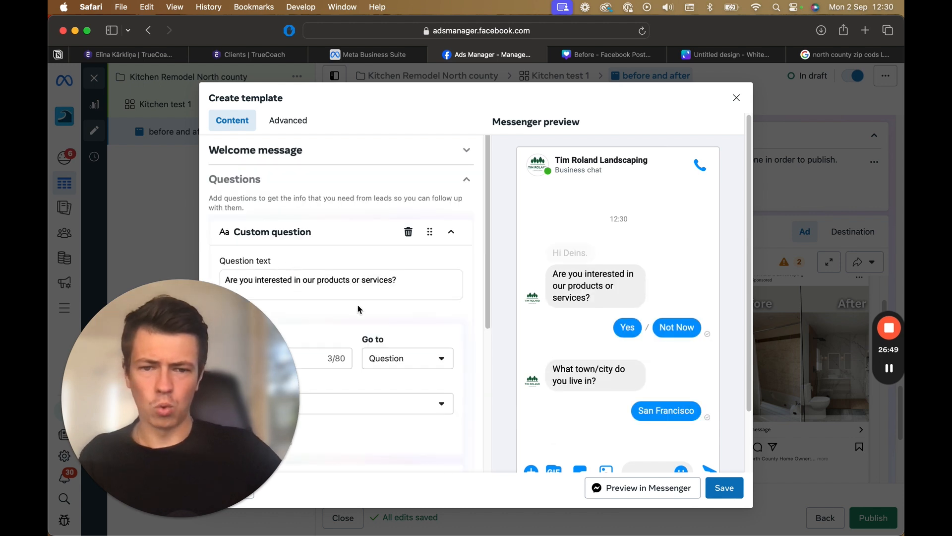
{"action": "left_click_drag", "start_coordinate": [406, 263], "coordinate": [236, 254]}
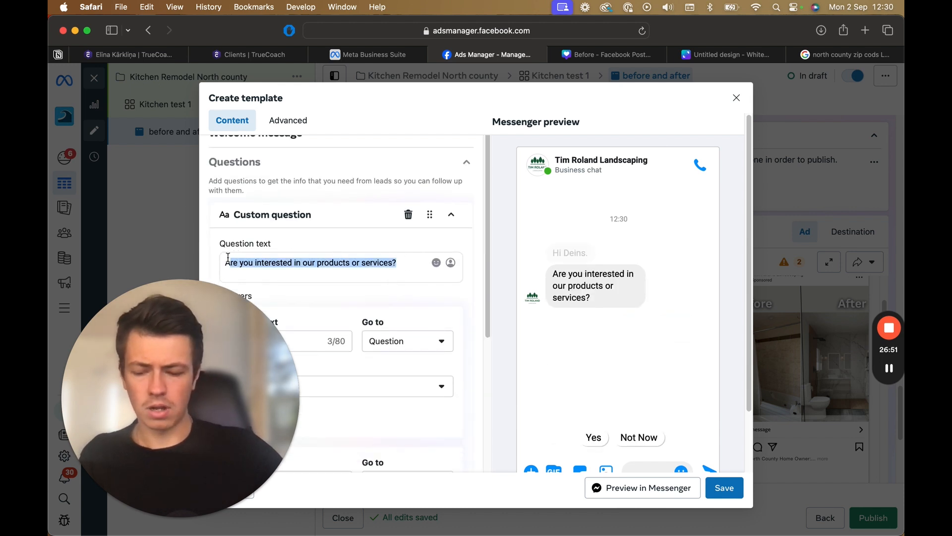
{"action": "type", "text": "Are y"}
{"action": "key", "text": "BackSpace"}
{"action": "key", "text": "BackSpace"}
{"action": "type", "text": "re you interes"}
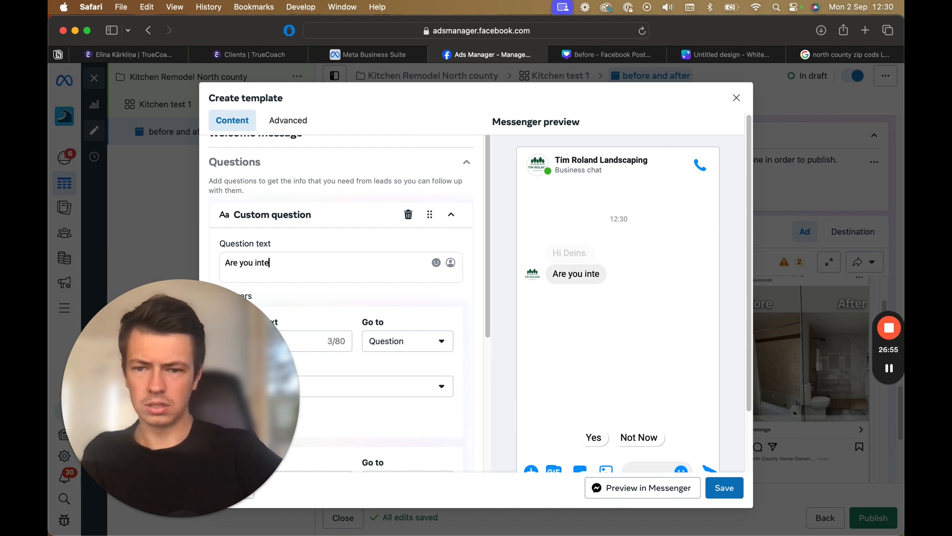
{"action": "type", "text": "te"}
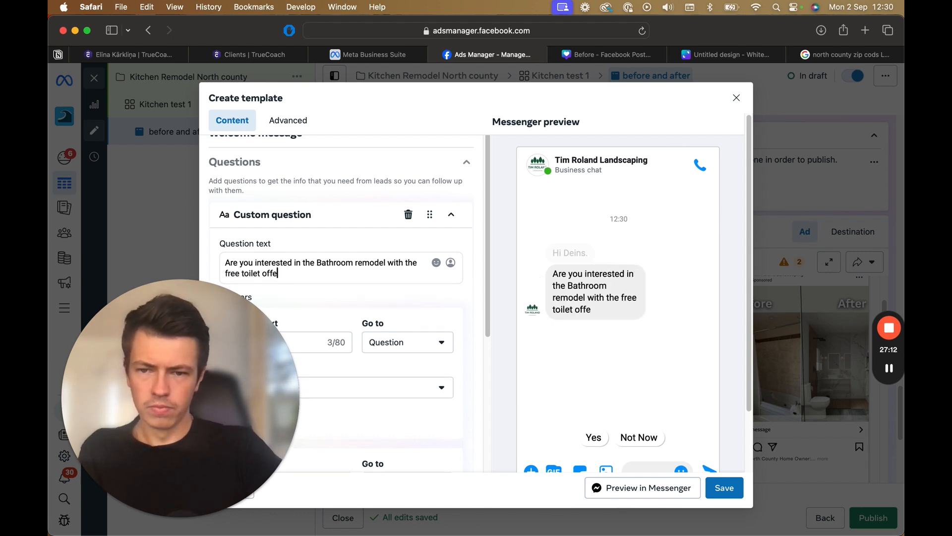
{"action": "type", "text": "r?"}
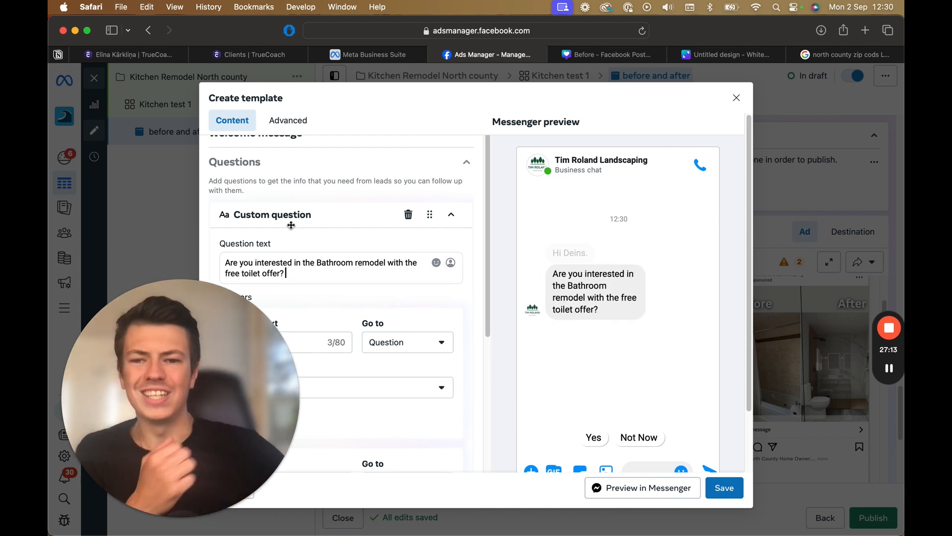
{"action": "left_click", "coordinate": [313, 244]}
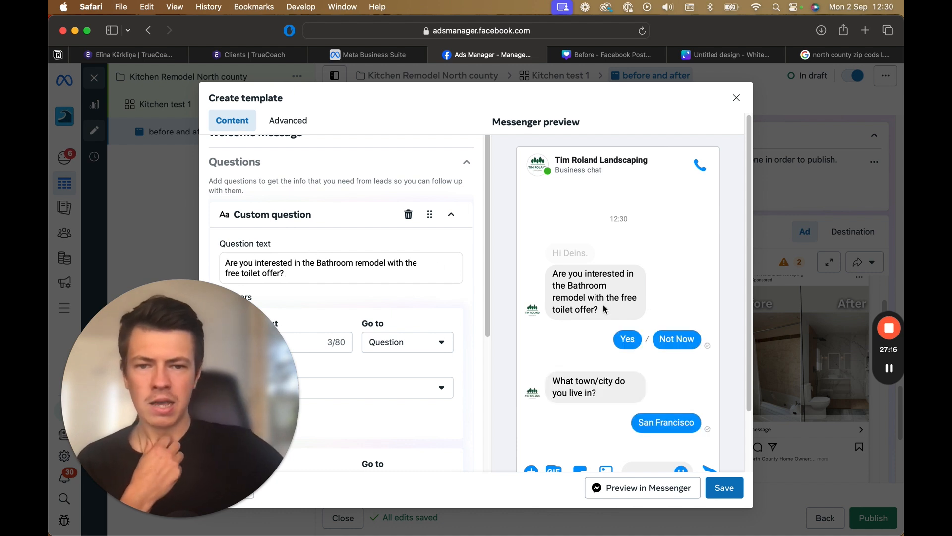
Step: Examine the first question in the Messenger preview, its Yes and Not Now answer settings, and the Town/City question
{"action": "left_click_drag", "start_coordinate": [599, 310], "coordinate": [553, 276]}
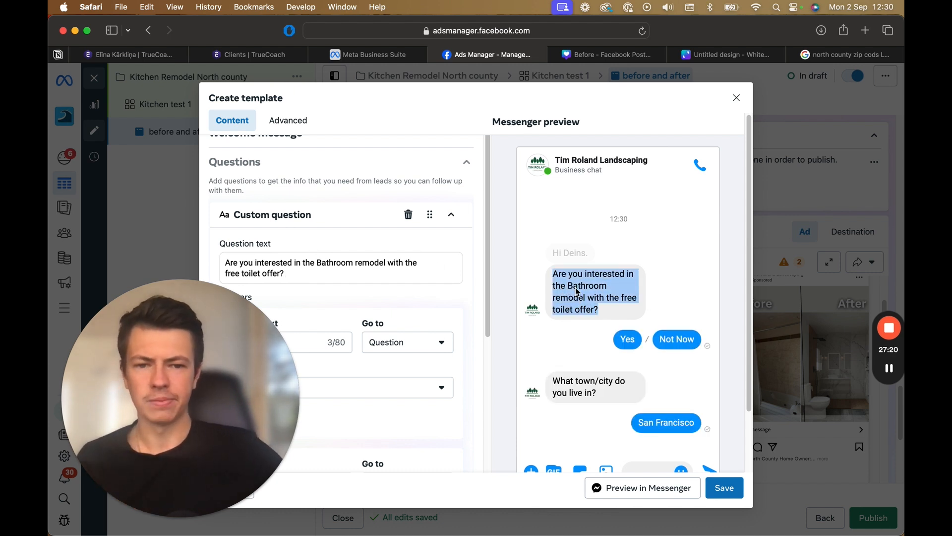
{"action": "left_click", "coordinate": [564, 289]}
{"action": "scroll", "coordinate": [359, 312], "scroll_direction": "down", "scroll_amount": 1}
{"action": "scroll", "coordinate": [360, 317], "scroll_direction": "down", "scroll_amount": 3}
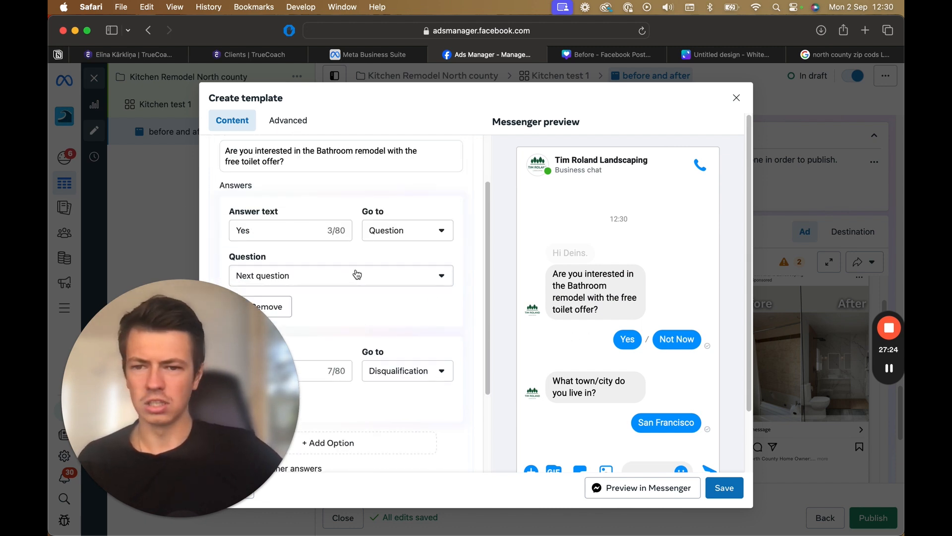
{"action": "scroll", "coordinate": [336, 303], "scroll_direction": "down", "scroll_amount": 2}
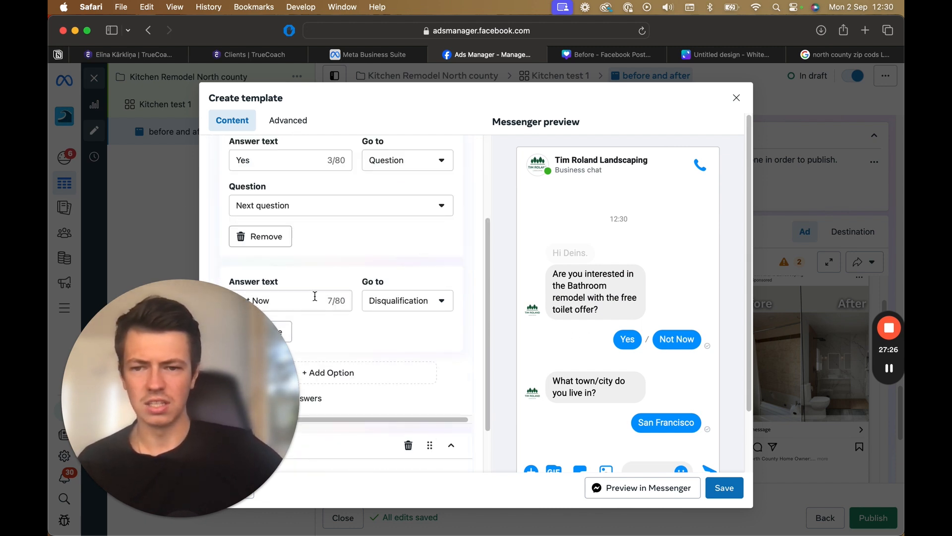
{"action": "left_click", "coordinate": [256, 296]}
{"action": "scroll", "coordinate": [298, 223], "scroll_direction": "up", "scroll_amount": 1}
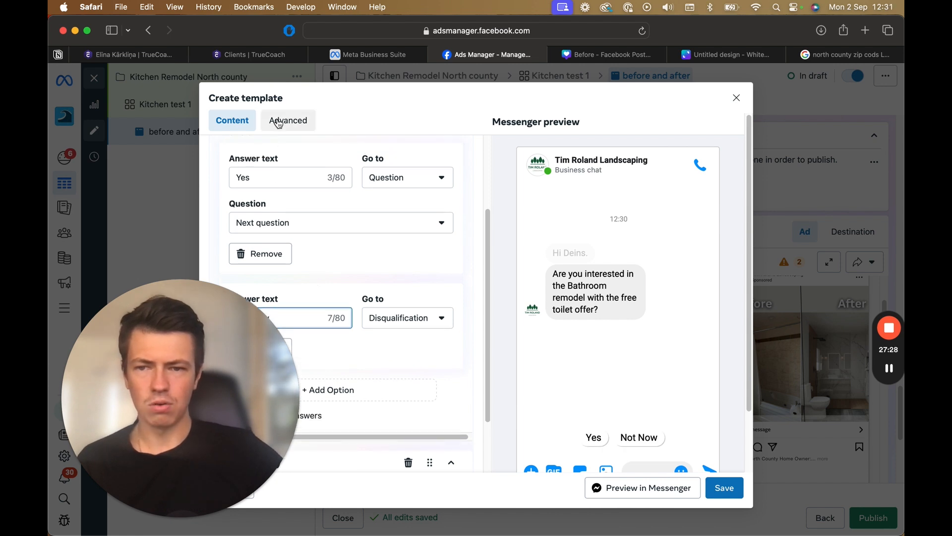
{"action": "scroll", "coordinate": [325, 291], "scroll_direction": "down", "scroll_amount": 5}
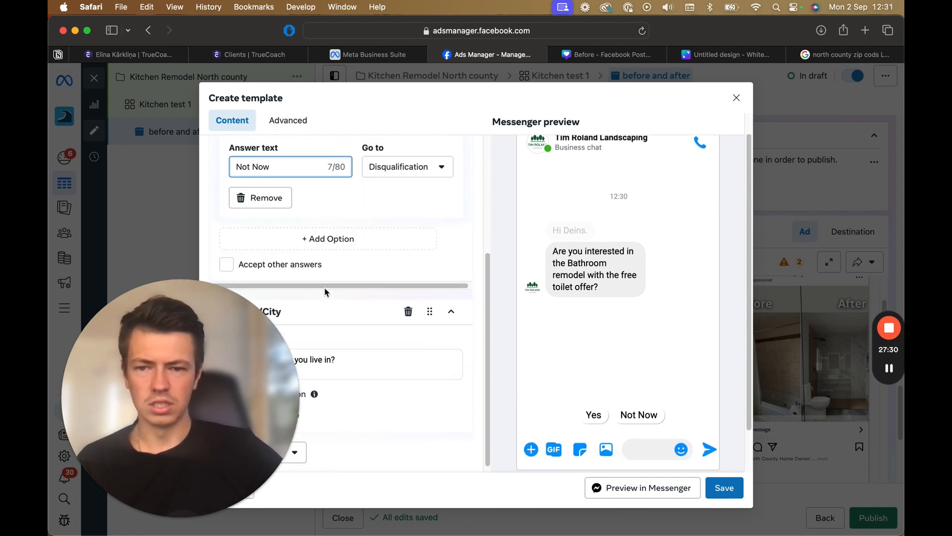
{"action": "left_click_drag", "start_coordinate": [823, 374], "coordinate": [846, 93]}
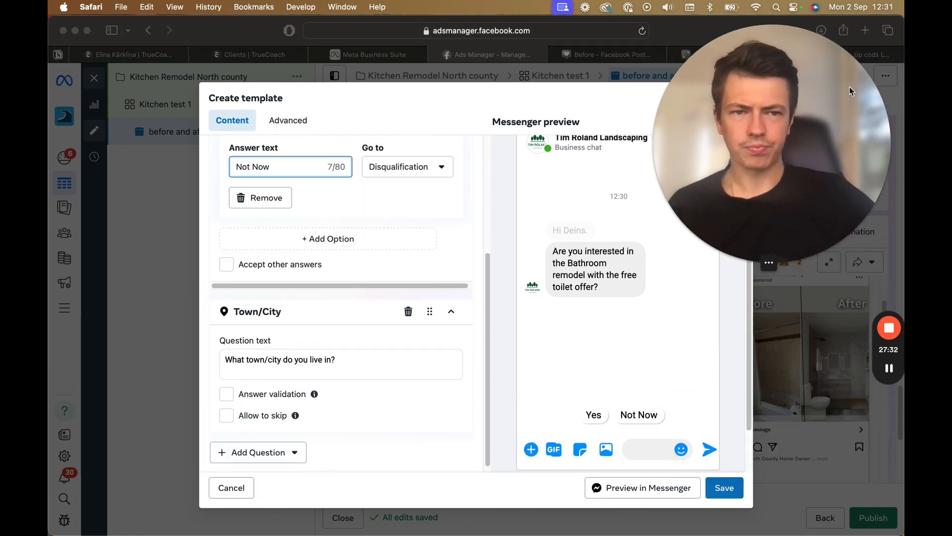
{"action": "scroll", "coordinate": [353, 343], "scroll_direction": "up", "scroll_amount": 9}
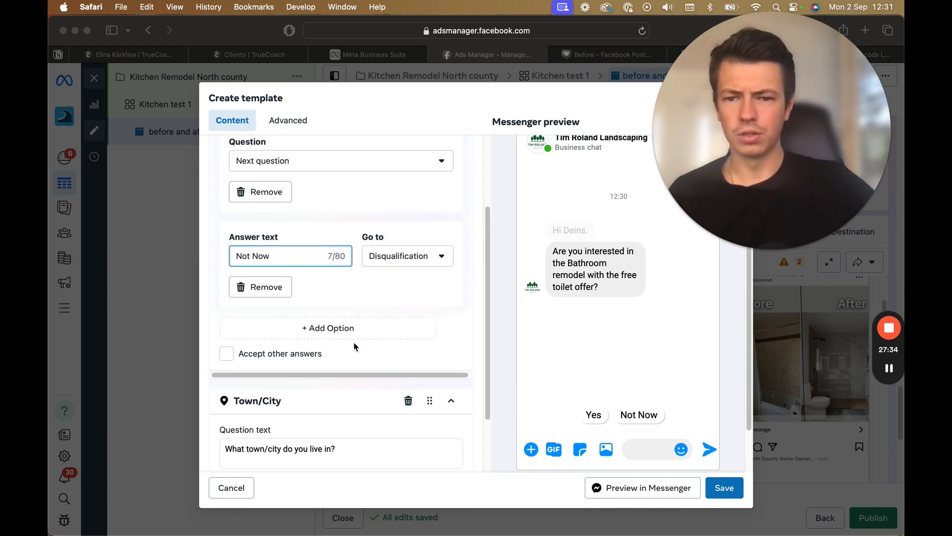
{"action": "scroll", "coordinate": [351, 348], "scroll_direction": "down", "scroll_amount": 7}
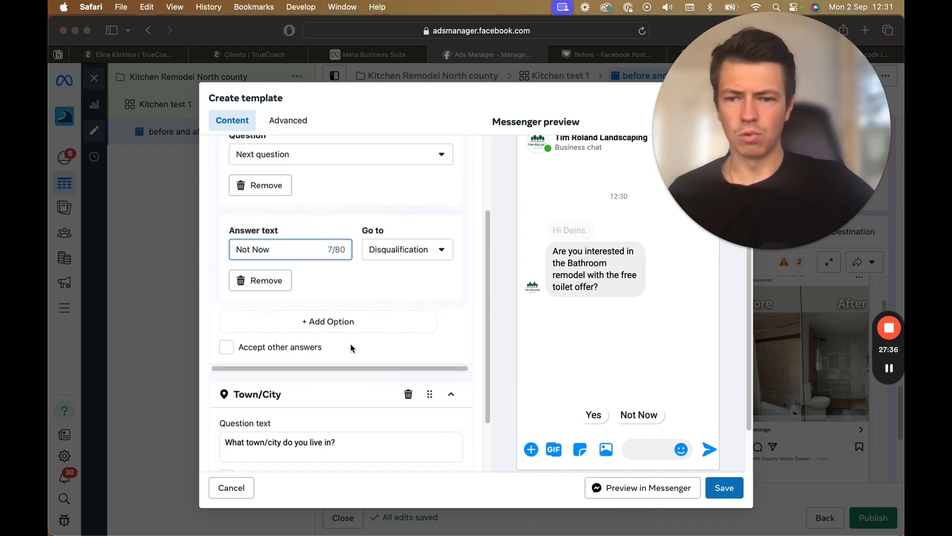
Step: Delete the Town/City question and add a custom question reading "How big is your current bathroom?"
{"action": "left_click", "coordinate": [408, 377]}
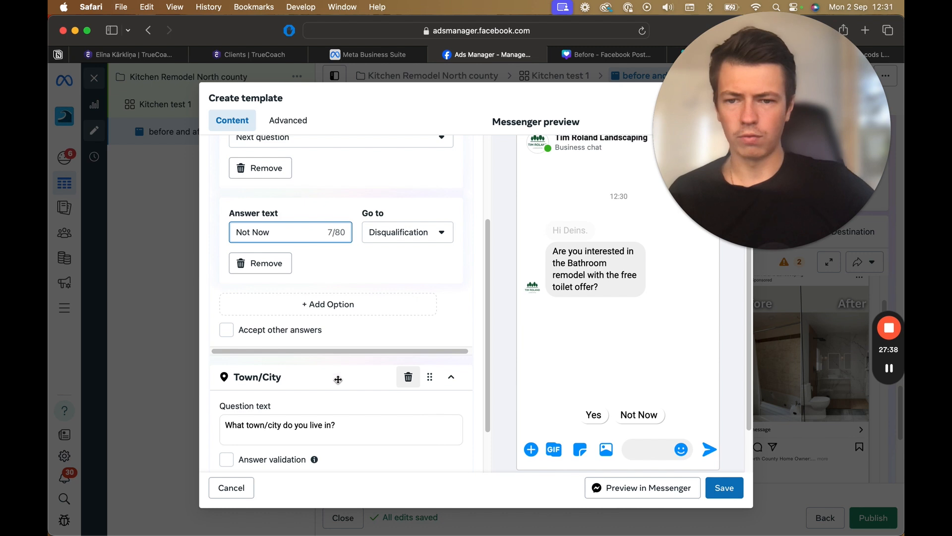
{"action": "left_click", "coordinate": [408, 379]}
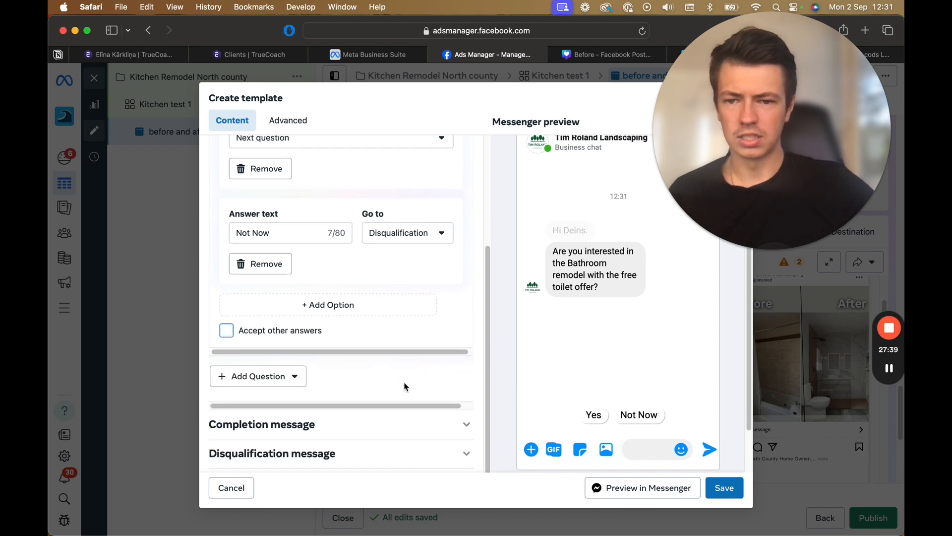
{"action": "left_click", "coordinate": [278, 376]}
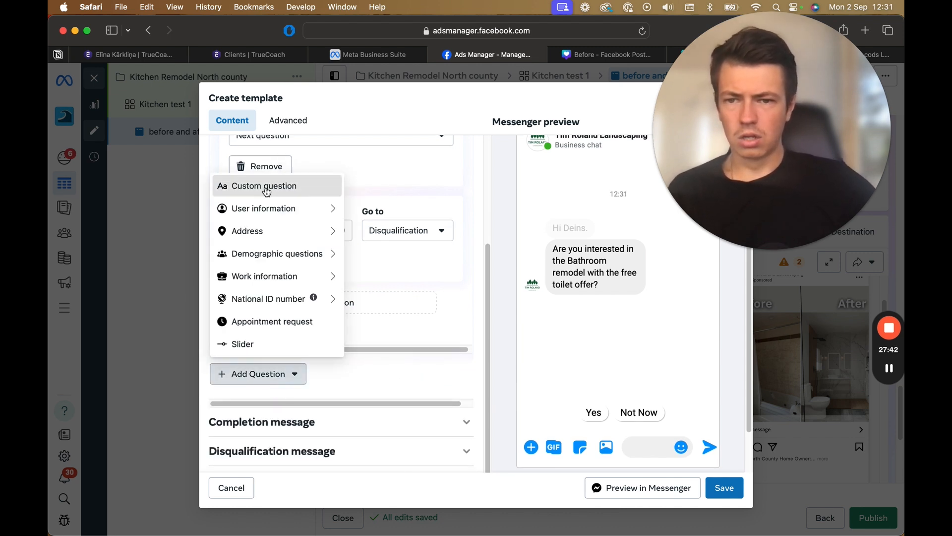
{"action": "left_click", "coordinate": [238, 186]}
{"action": "type", "text": "How"}
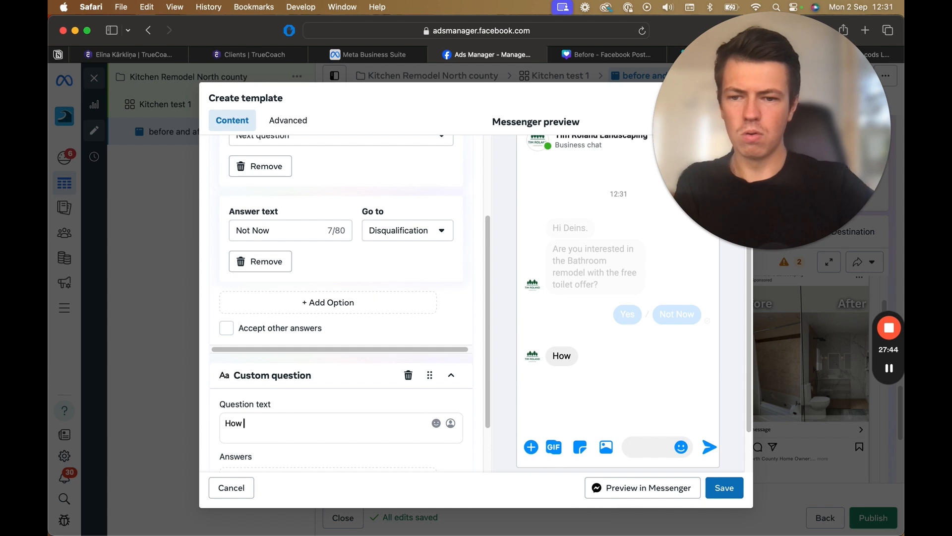
{"action": "type", "text": " big is your currenty"}
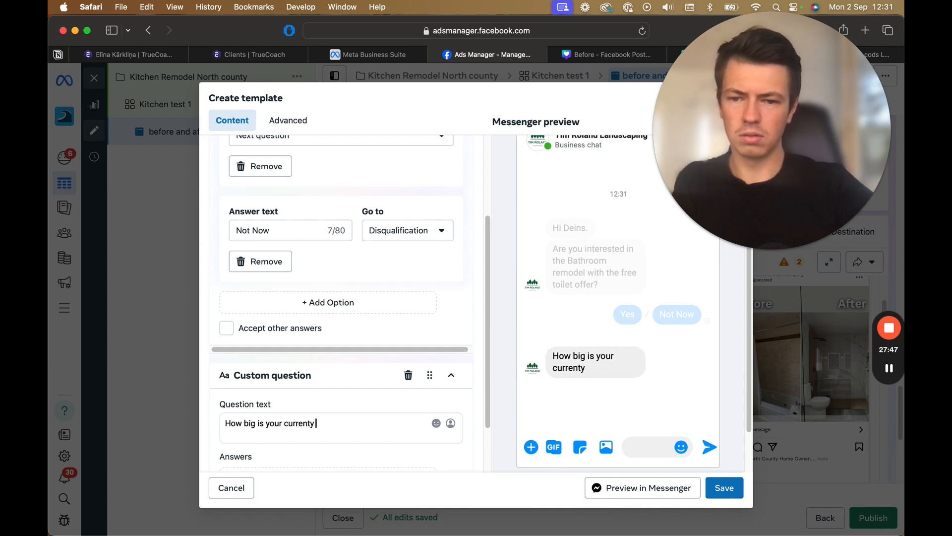
{"action": "key", "text": "BackSpace"}
{"action": "type", "text": "bathroom?"}
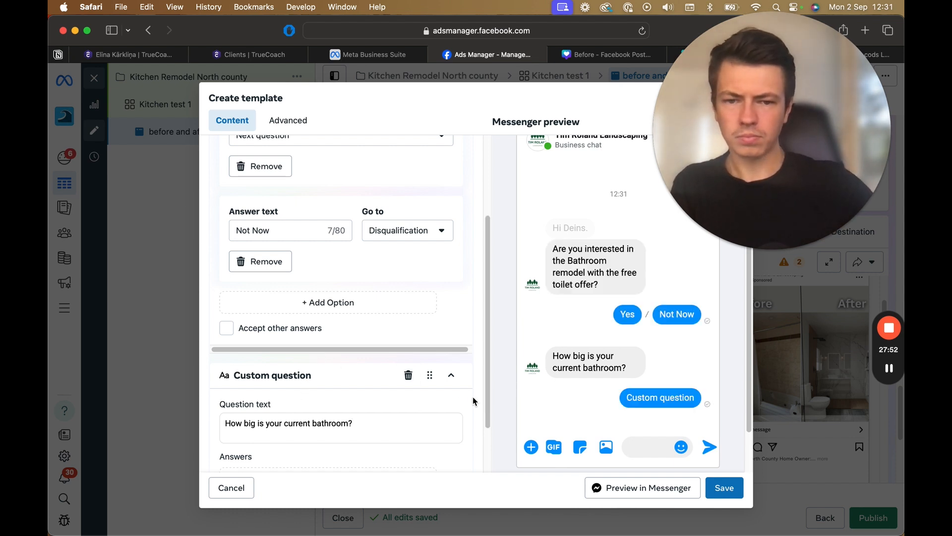
Step: Add another custom question with the text "Is it house or appartment"
{"action": "scroll", "coordinate": [298, 399], "scroll_direction": "down", "scroll_amount": 5}
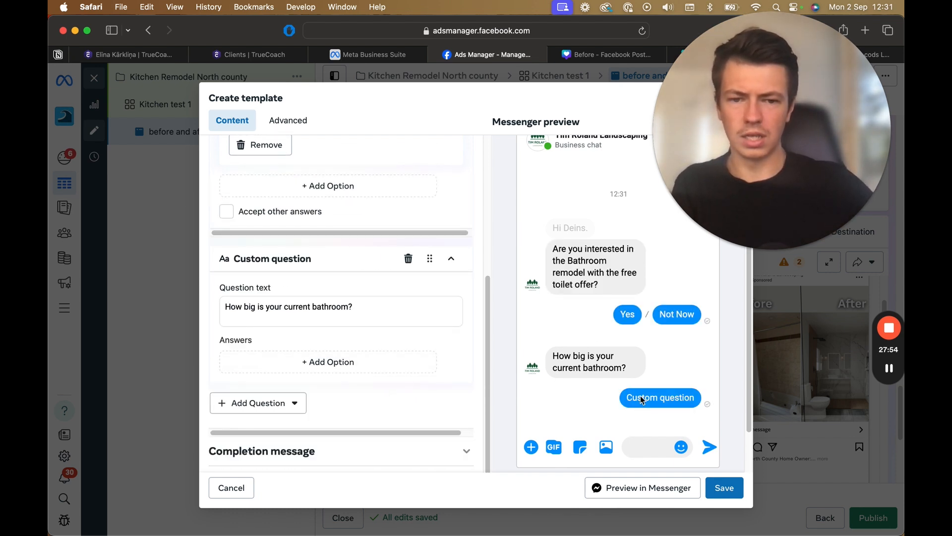
{"action": "left_click", "coordinate": [264, 403]}
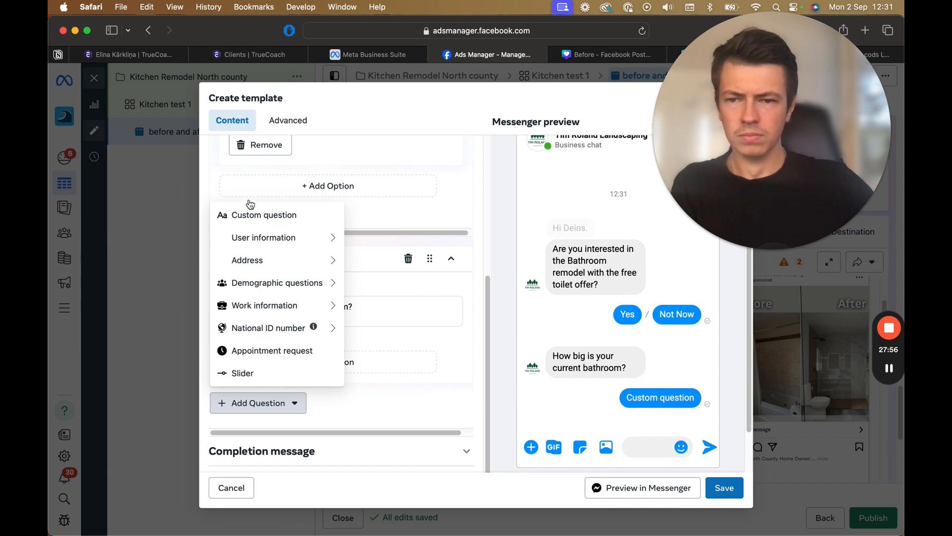
{"action": "left_click", "coordinate": [255, 216]}
{"action": "scroll", "coordinate": [322, 456], "scroll_direction": "down", "scroll_amount": 1}
{"action": "left_click", "coordinate": [317, 423]}
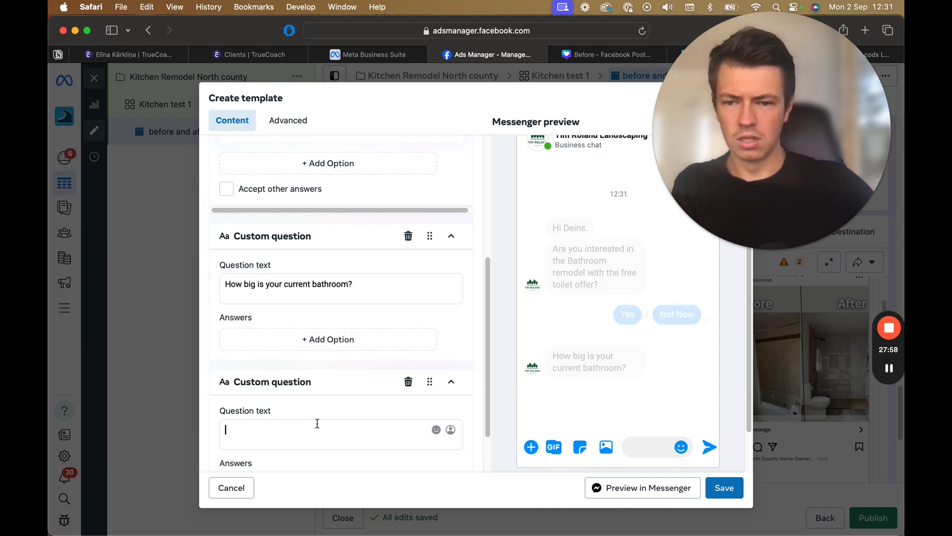
{"action": "type", "text": "Is it house or "}
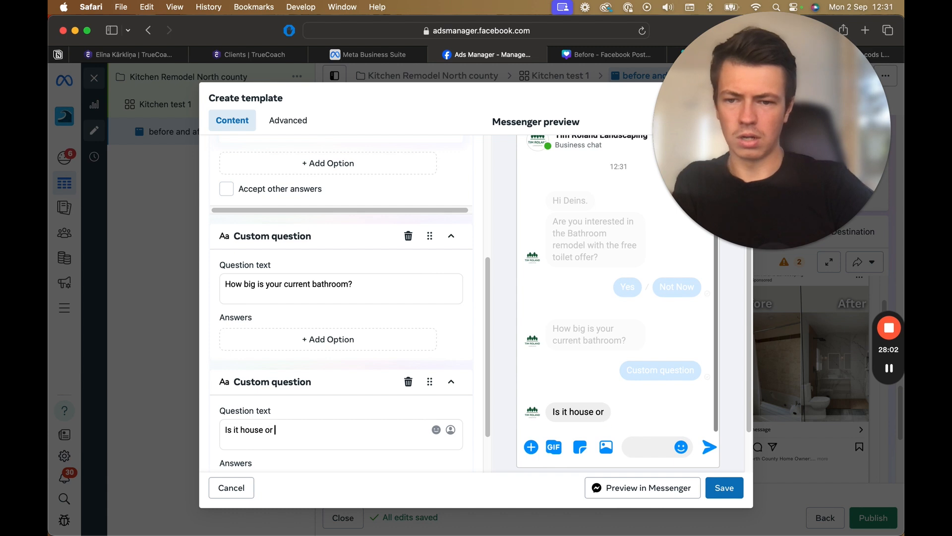
{"action": "type", "text": "appartment"}
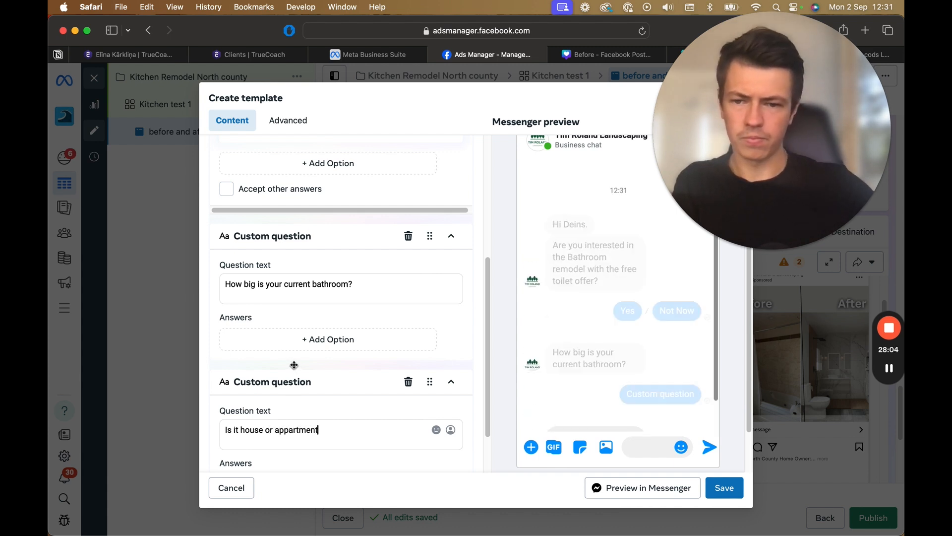
{"action": "scroll", "coordinate": [298, 367], "scroll_direction": "down", "scroll_amount": 3}
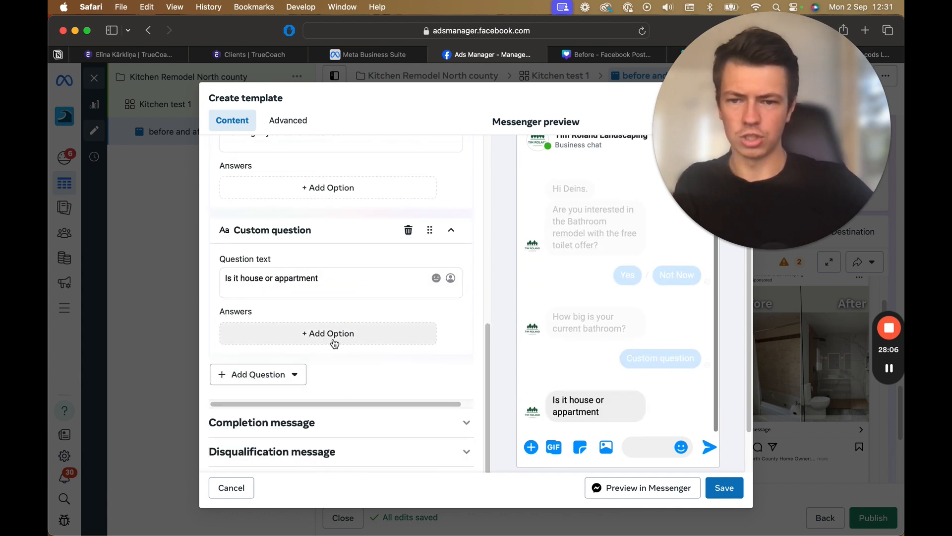
{"action": "left_click", "coordinate": [338, 342]}
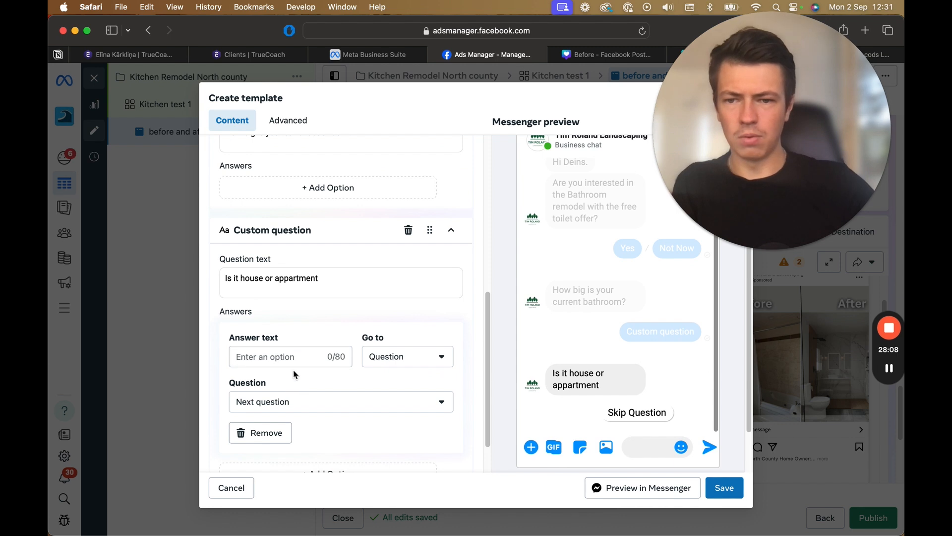
{"action": "scroll", "coordinate": [426, 322], "scroll_direction": "down", "scroll_amount": 1}
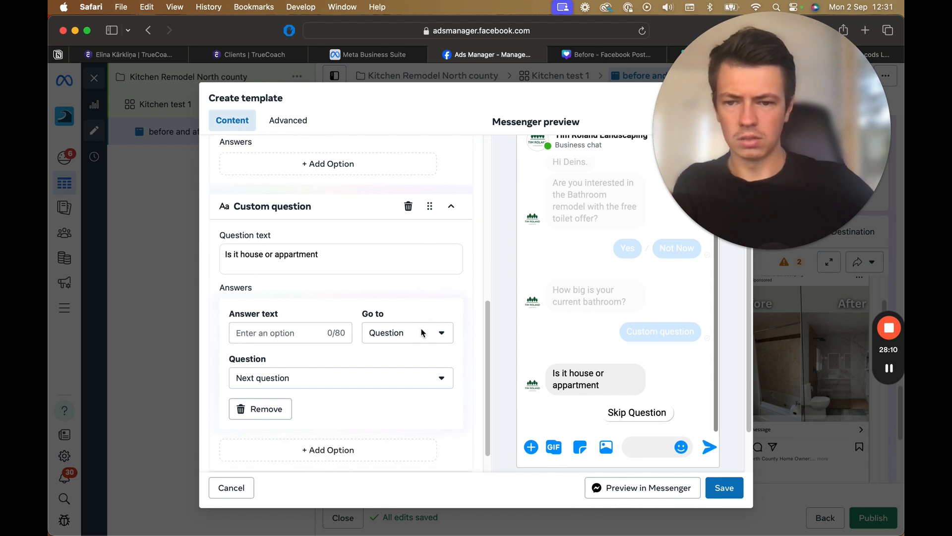
{"action": "left_click", "coordinate": [265, 412]}
Step: Add a custom question reading "Are you looking to get this done soon or are you looking for quotes and options?"
{"action": "left_click", "coordinate": [273, 386]}
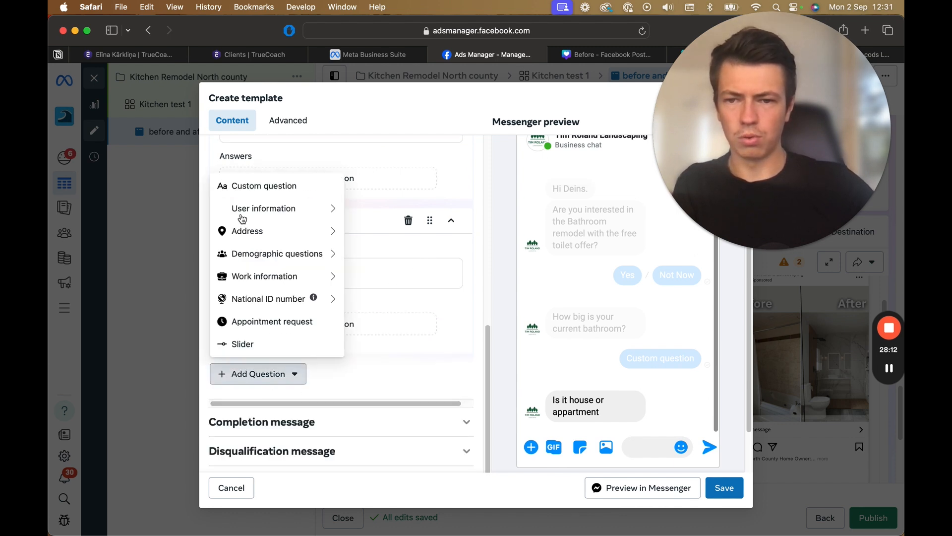
{"action": "left_click", "coordinate": [248, 185]}
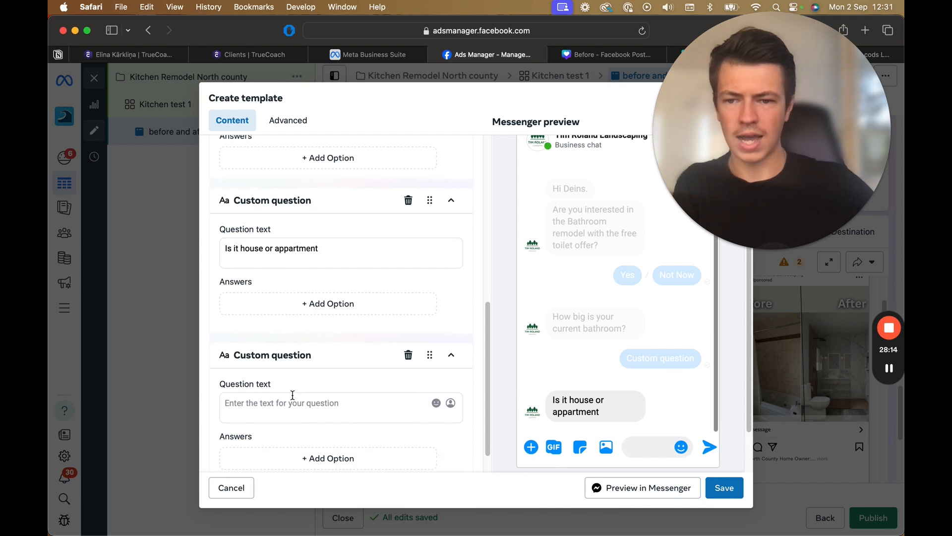
{"action": "left_click", "coordinate": [293, 395]}
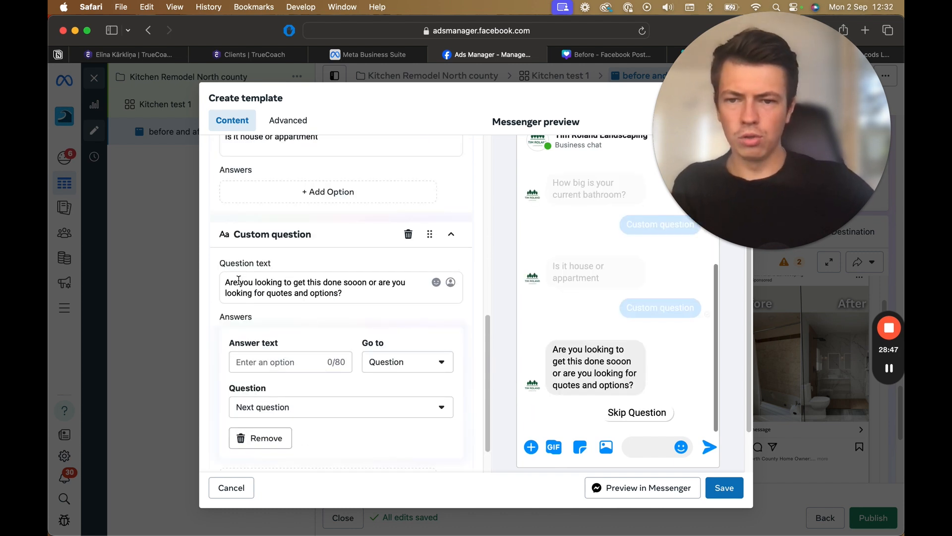
{"action": "left_click_drag", "start_coordinate": [238, 282], "coordinate": [366, 290]}
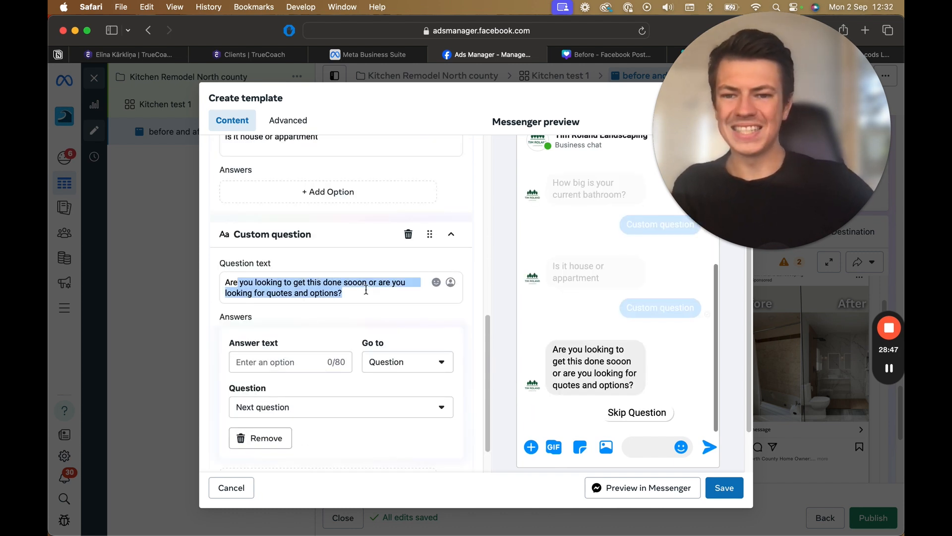
{"action": "left_click", "coordinate": [366, 288]}
{"action": "key", "text": "BackSpace"}
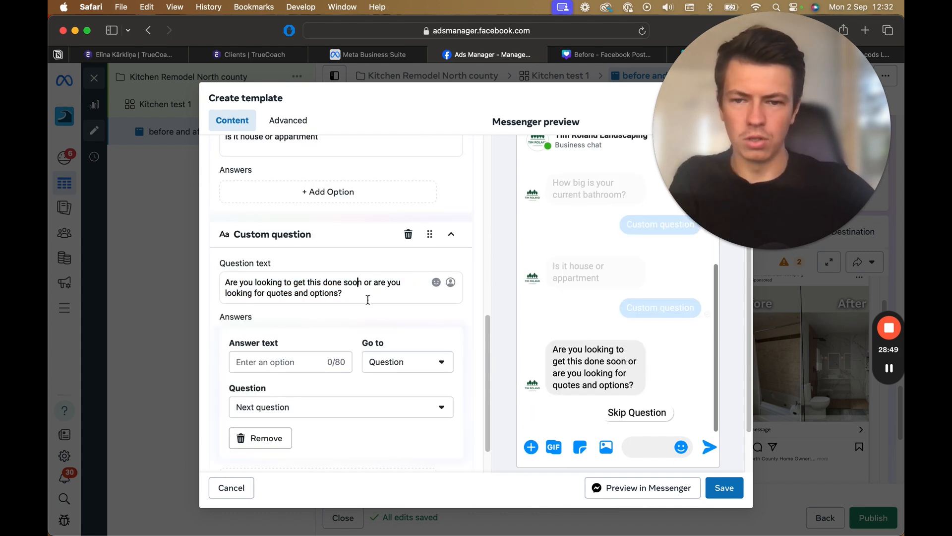
Step: Give the timing question the answer options "Looking to get this done soon." and "Looking for pricing"
{"action": "left_click", "coordinate": [323, 281]}
{"action": "left_click_drag", "start_coordinate": [331, 279], "coordinate": [398, 288]}
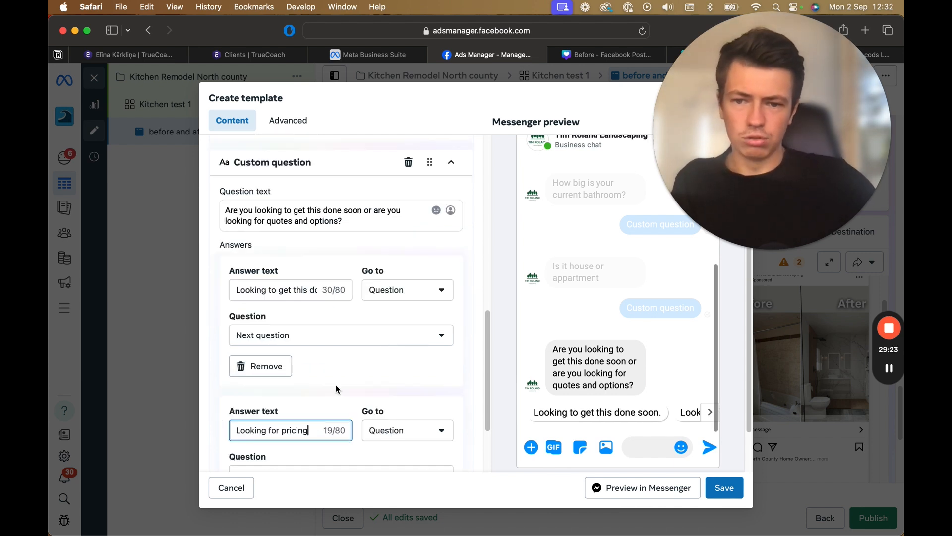
{"action": "scroll", "coordinate": [709, 358], "scroll_direction": "down", "scroll_amount": 3}
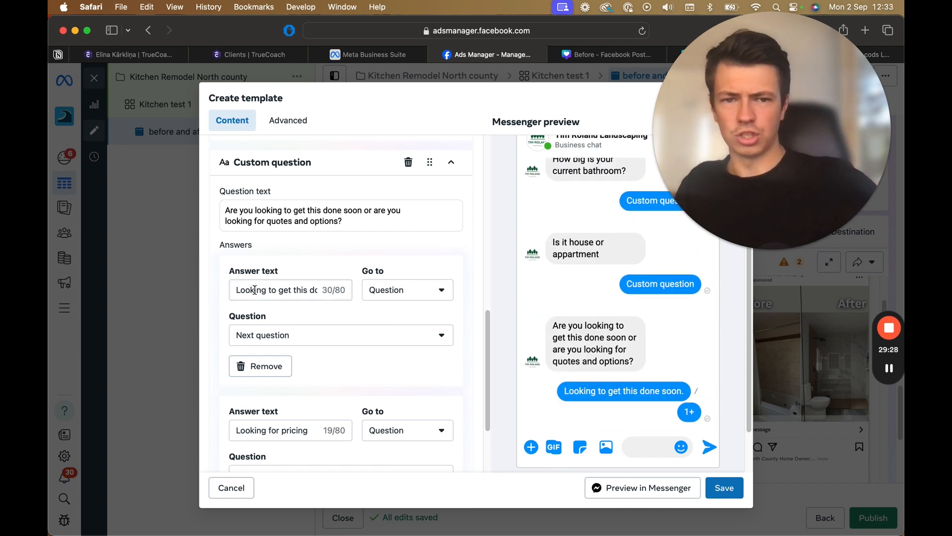
Step: Add a custom question reading "What's your best phone number to reach you?" after the timing question
{"action": "scroll", "coordinate": [285, 372], "scroll_direction": "down", "scroll_amount": 3}
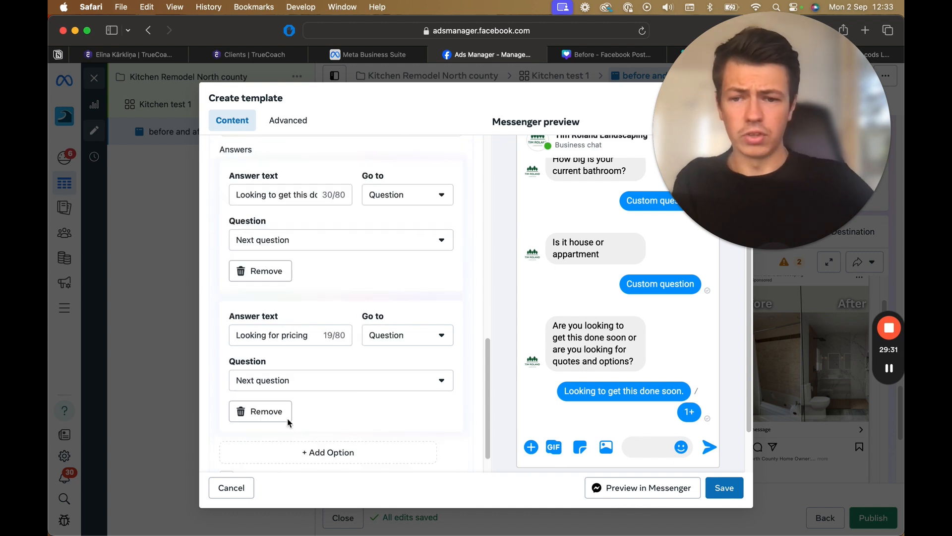
{"action": "left_click_drag", "start_coordinate": [313, 341], "coordinate": [240, 337]}
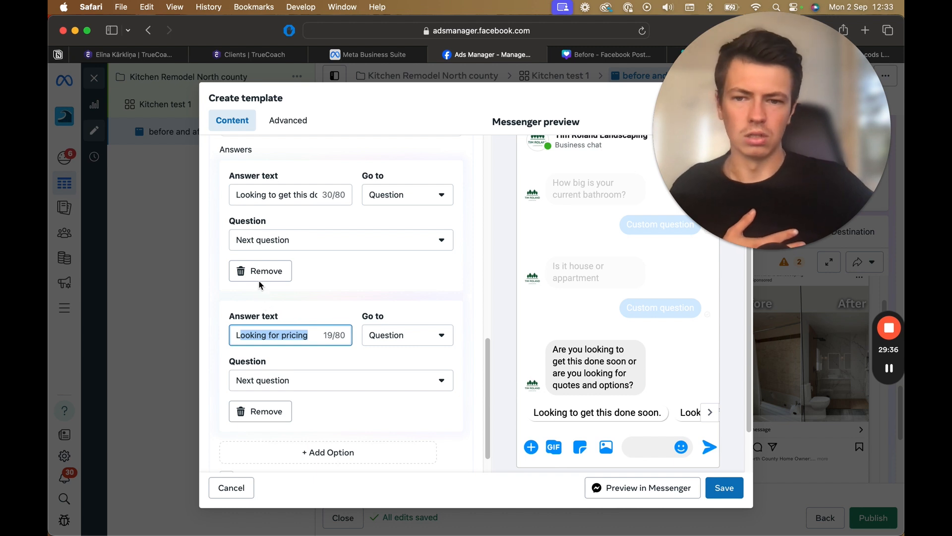
{"action": "scroll", "coordinate": [276, 305], "scroll_direction": "down", "scroll_amount": 1}
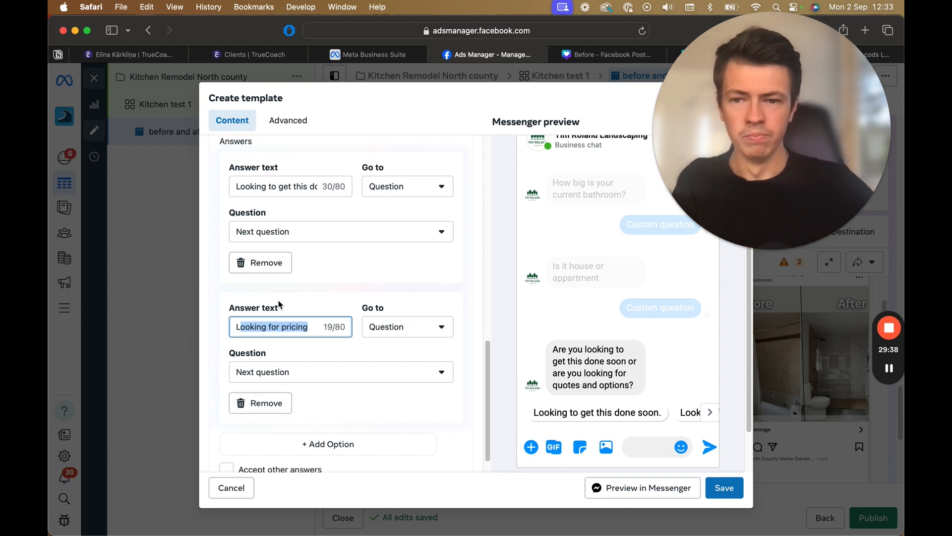
{"action": "scroll", "coordinate": [322, 312], "scroll_direction": "up", "scroll_amount": 3}
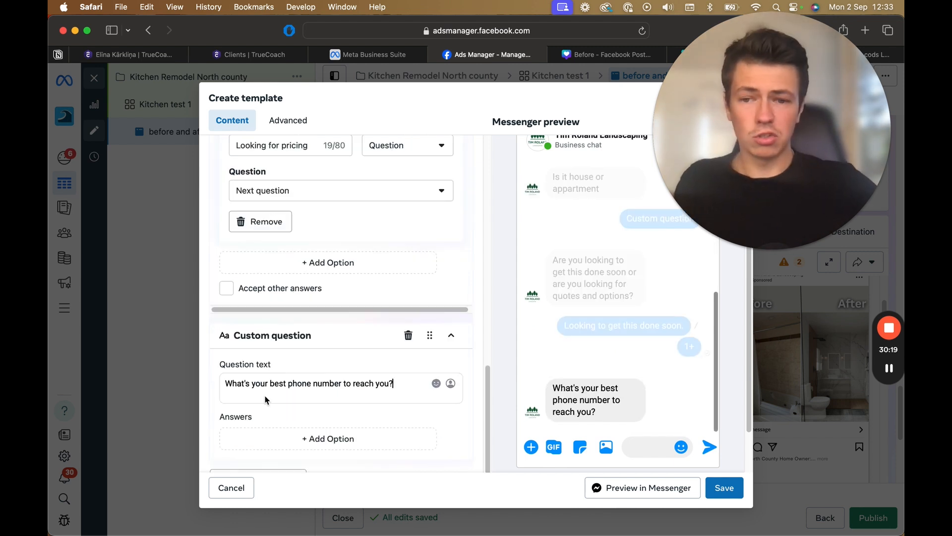
{"action": "left_click_drag", "start_coordinate": [225, 380], "coordinate": [403, 380]}
{"action": "left_click", "coordinate": [375, 363]}
{"action": "scroll", "coordinate": [616, 407], "scroll_direction": "down", "scroll_amount": 5}
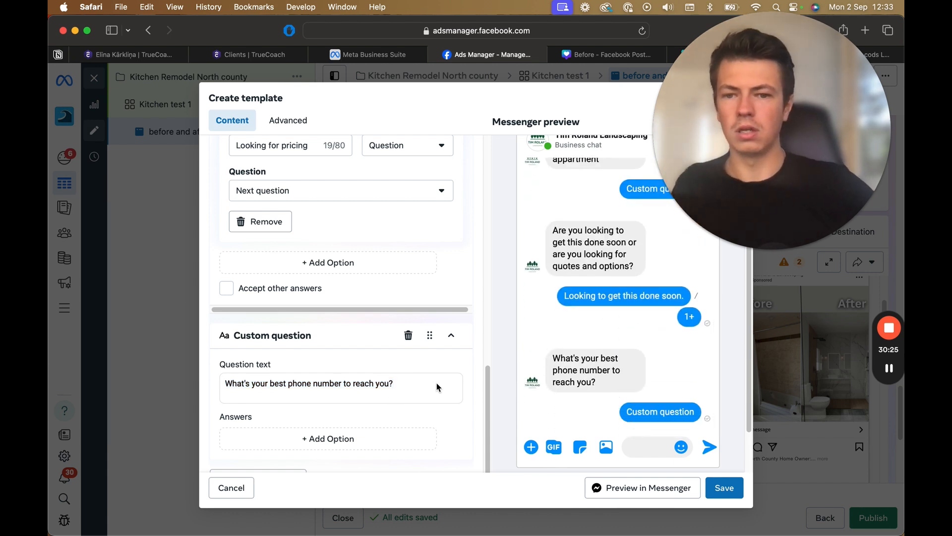
Step: Review the whole question sequence in the Messenger preview, from the bathroom offer question to the phone number question
{"action": "scroll", "coordinate": [362, 379], "scroll_direction": "down", "scroll_amount": 1}
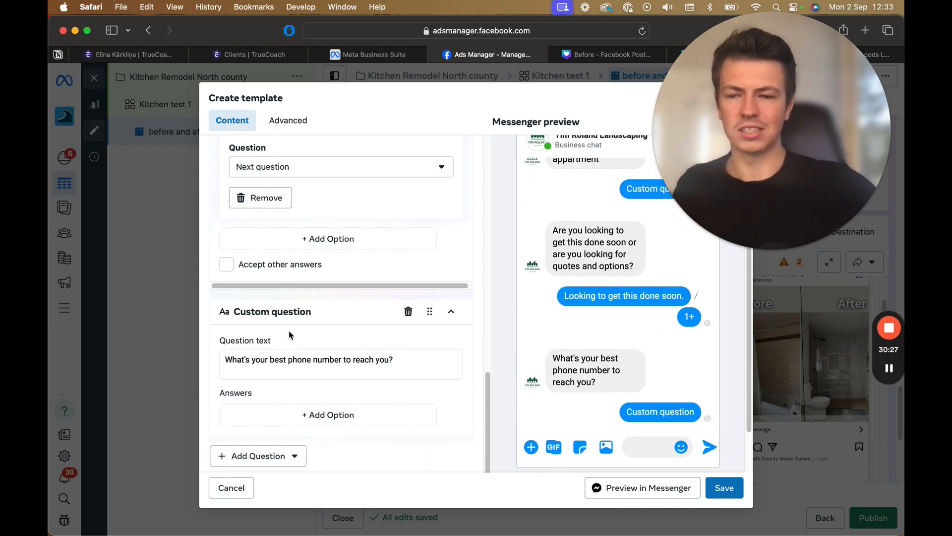
{"action": "scroll", "coordinate": [558, 280], "scroll_direction": "up", "scroll_amount": 5}
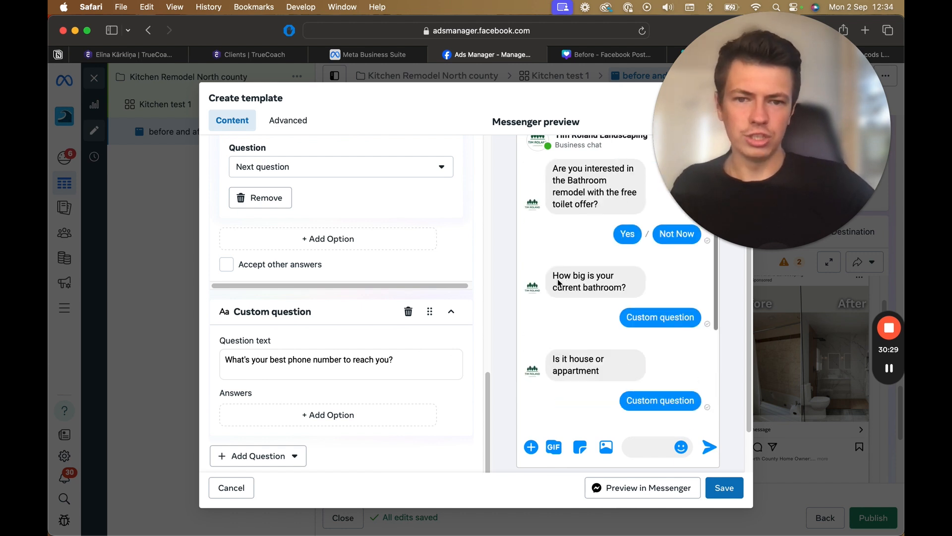
{"action": "scroll", "coordinate": [588, 353], "scroll_direction": "down", "scroll_amount": 1}
{"action": "scroll", "coordinate": [586, 352], "scroll_direction": "up", "scroll_amount": 2}
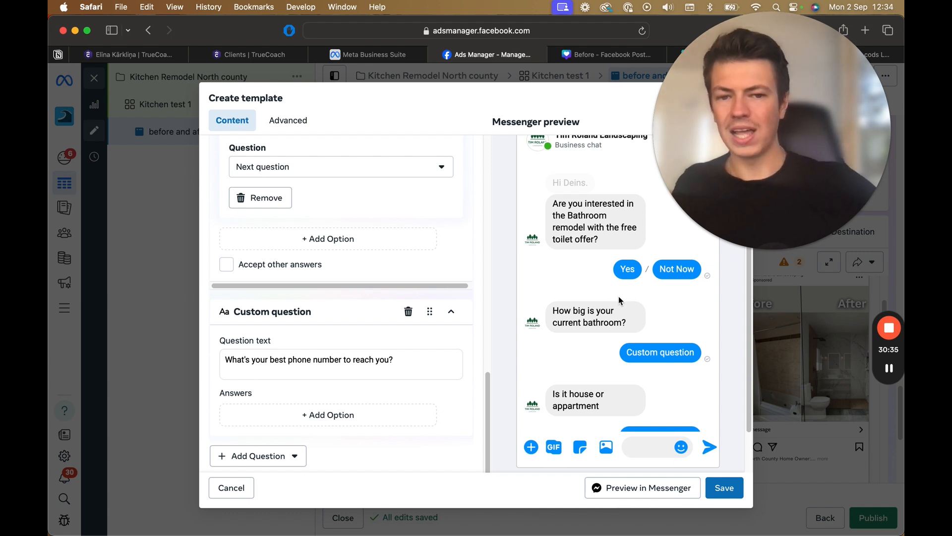
{"action": "scroll", "coordinate": [619, 299], "scroll_direction": "down", "scroll_amount": 5}
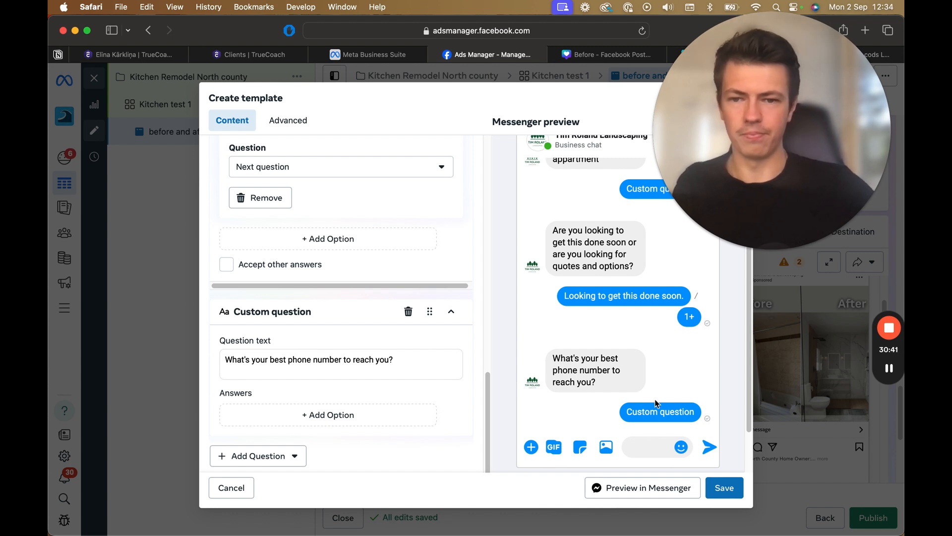
{"action": "left_click_drag", "start_coordinate": [397, 366], "coordinate": [224, 360]}
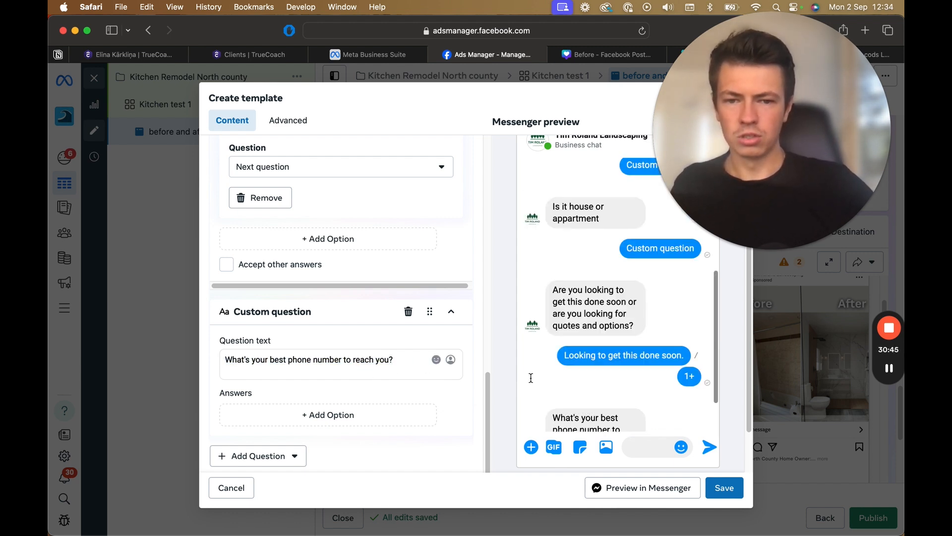
{"action": "left_click", "coordinate": [611, 407]}
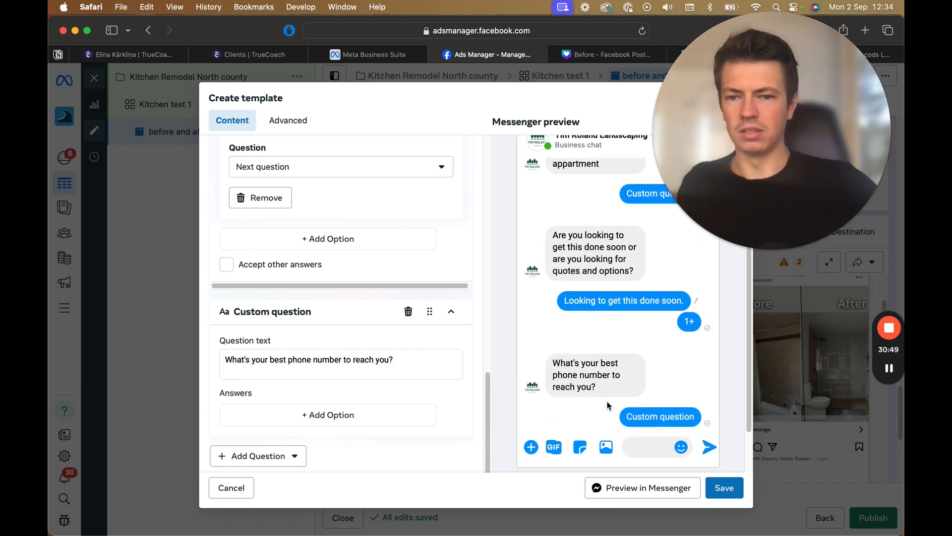
{"action": "left_click", "coordinate": [397, 359]}
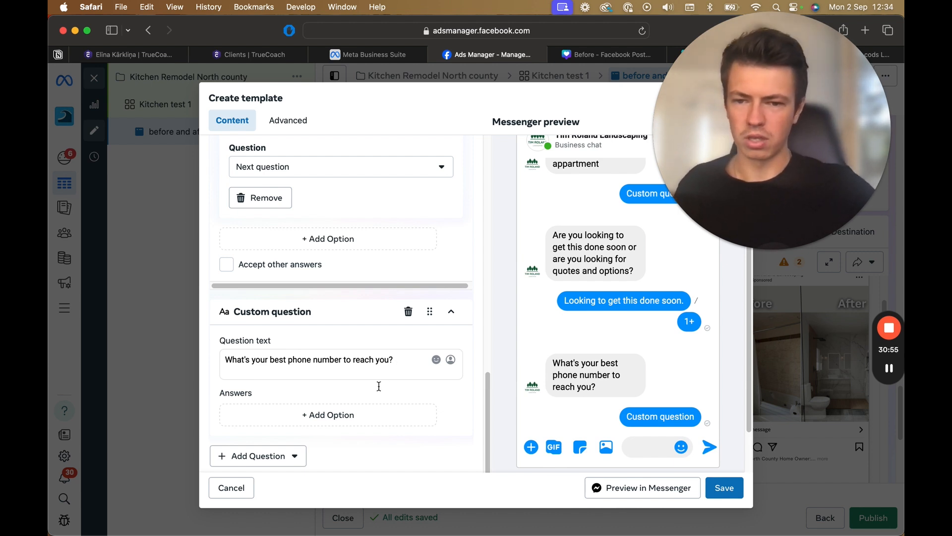
Step: Replace the template's completion message with "Thanks, I'll call you in a sec."
{"action": "scroll", "coordinate": [380, 387], "scroll_direction": "down", "scroll_amount": 3}
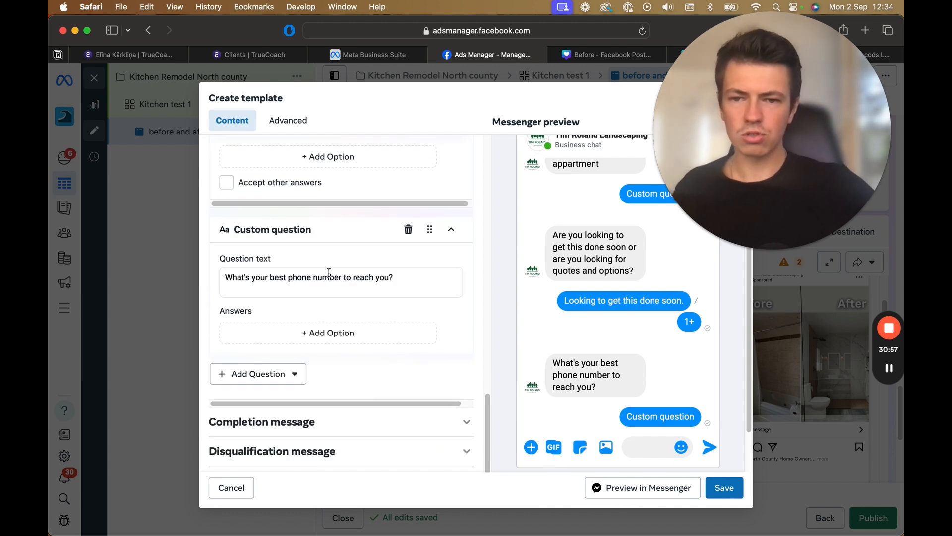
{"action": "left_click", "coordinate": [364, 422]}
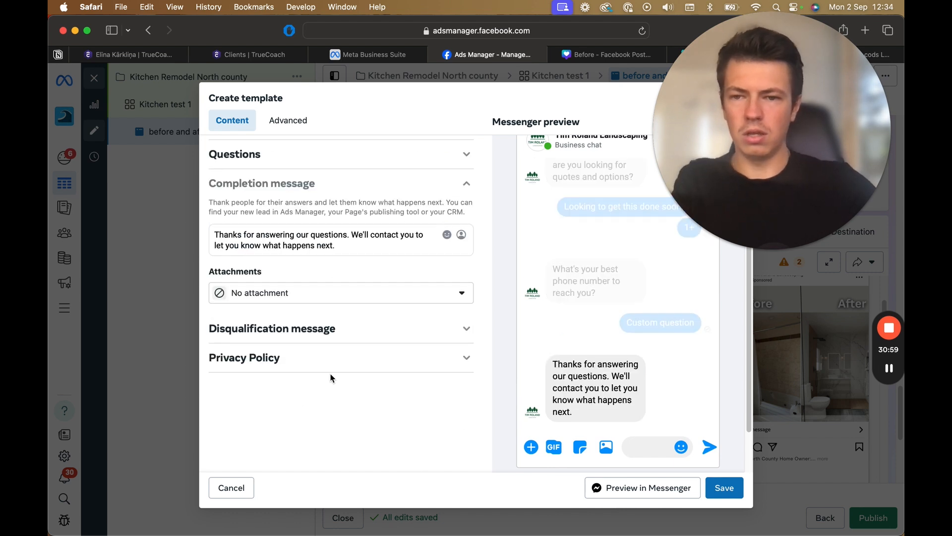
{"action": "left_click_drag", "start_coordinate": [335, 245], "coordinate": [212, 232]}
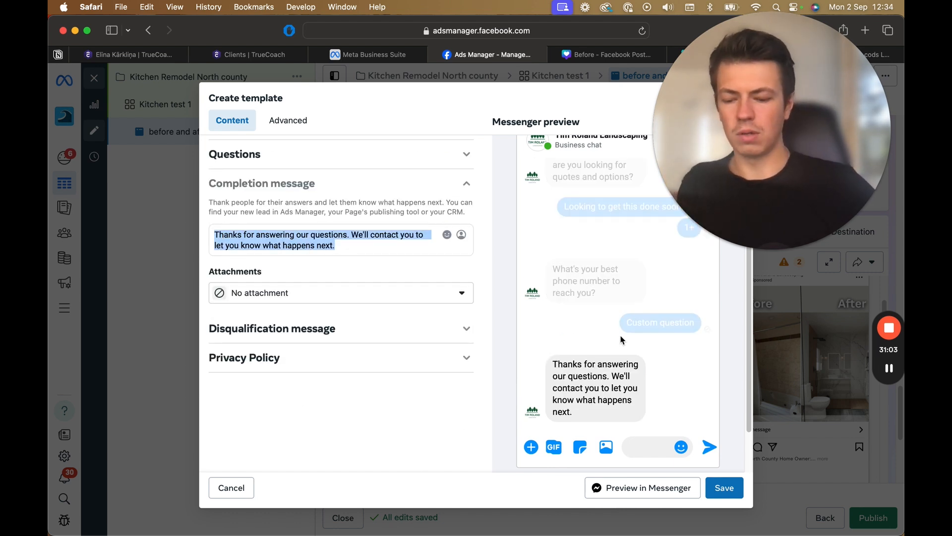
{"action": "type", "text": "Thanks"}
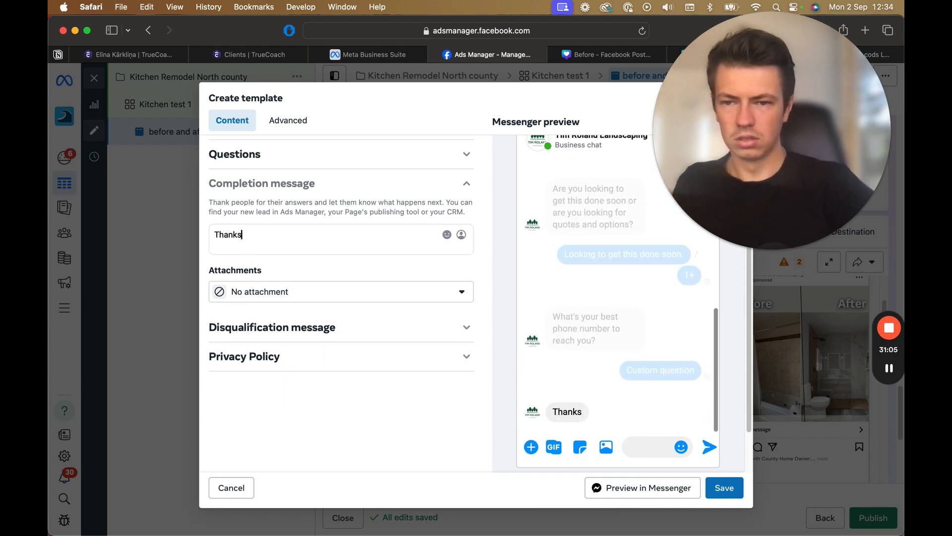
{"action": "type", "text": ", I'll call oyu"}
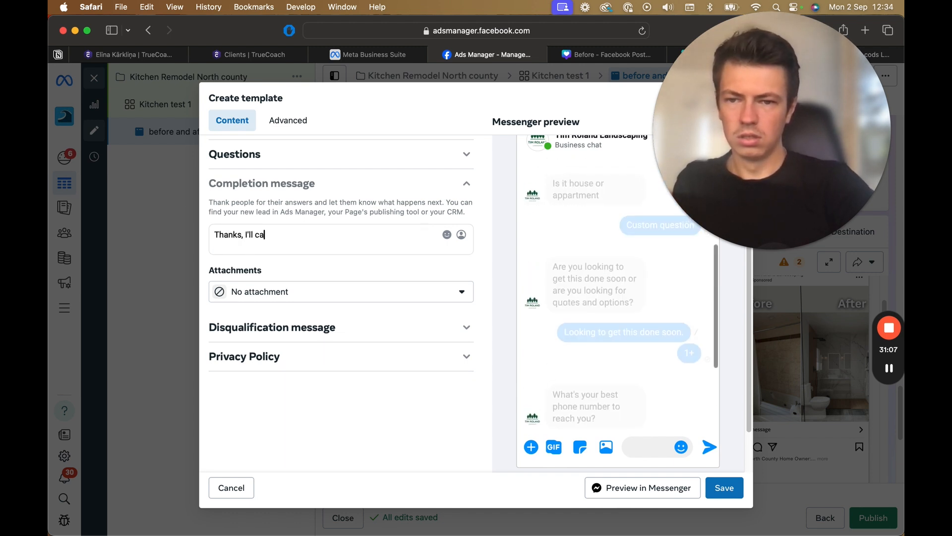
{"action": "key", "text": "BackSpace"}
{"action": "key", "text": "BackSpace"}
{"action": "key", "text": "BackSpace"}
{"action": "type", "text": "you in s"}
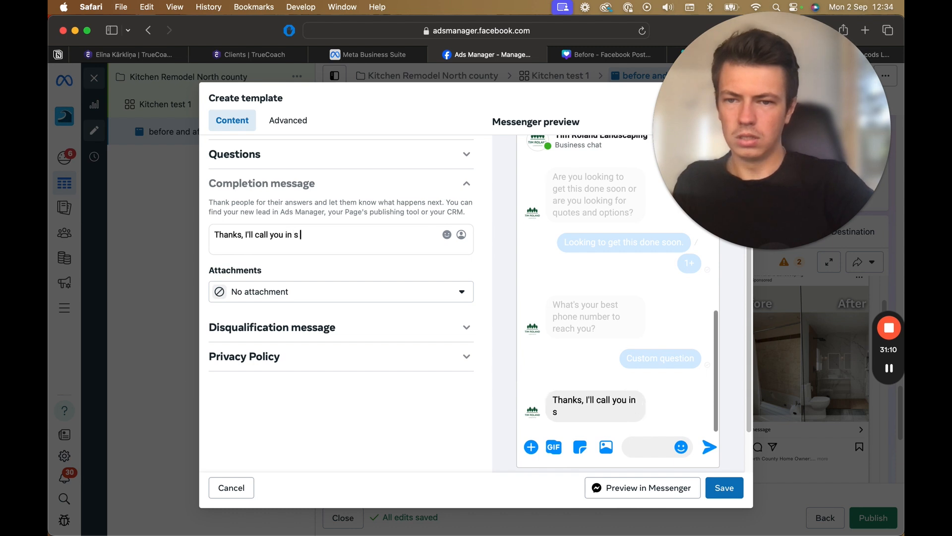
{"action": "key", "text": "BackSpace"}
{"action": "type", "text": "a sec from"}
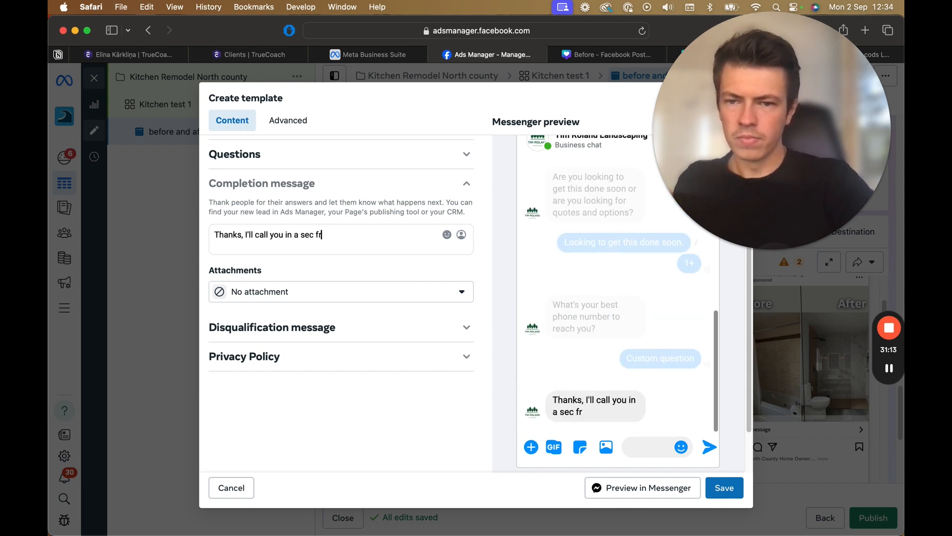
{"action": "key", "text": "BackSpace"}
{"action": "key", "text": "BackSpace"}
{"action": "type", "text": "."}
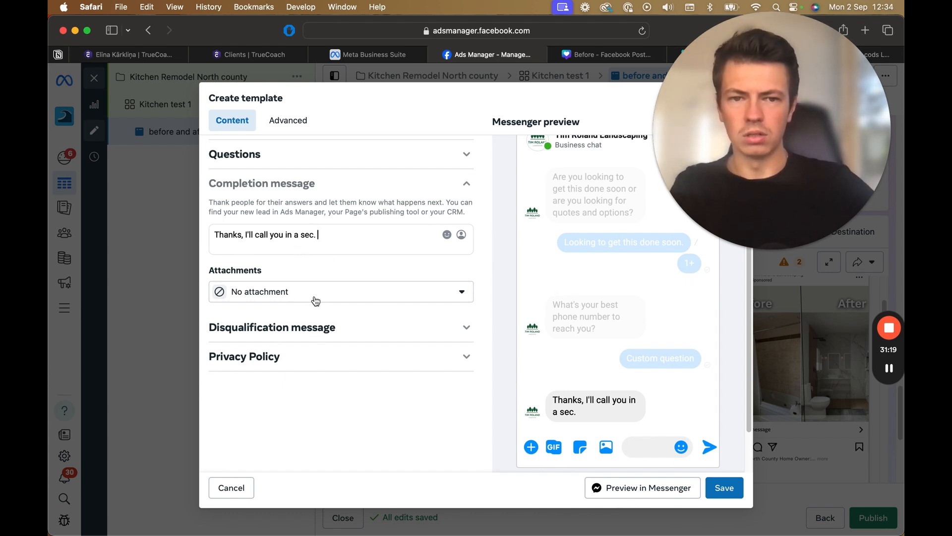
{"action": "left_click_drag", "start_coordinate": [332, 235], "coordinate": [214, 233]}
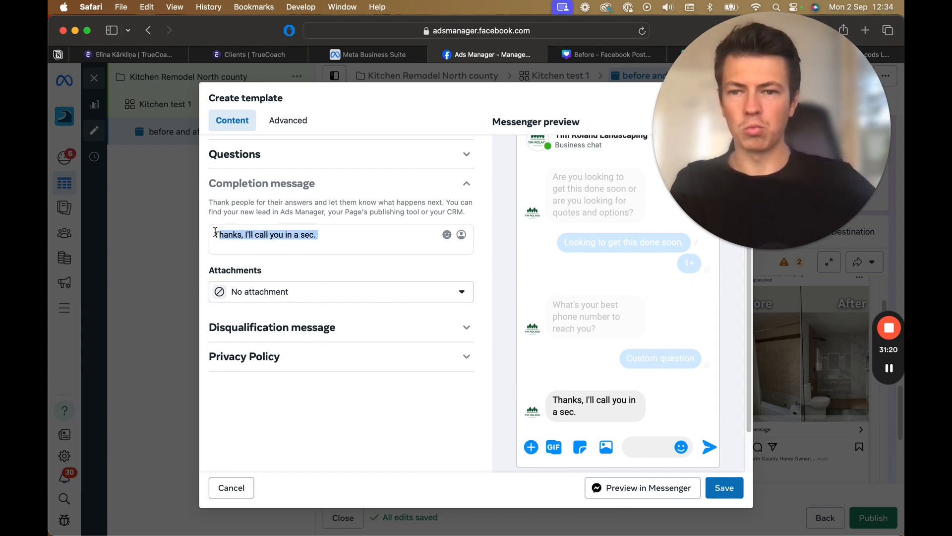
{"action": "left_click", "coordinate": [338, 273]}
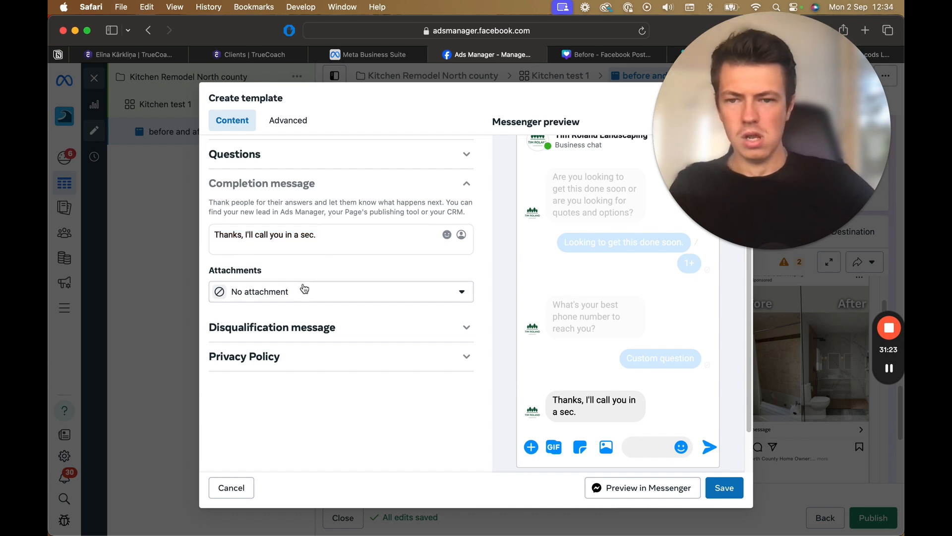
{"action": "triple_click", "coordinate": [240, 236]}
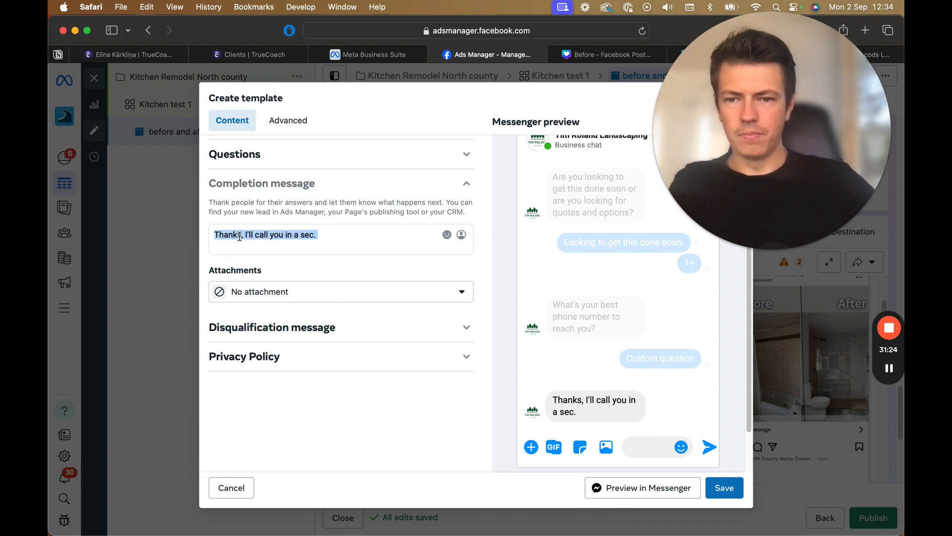
{"action": "left_click", "coordinate": [365, 271]}
{"action": "scroll", "coordinate": [365, 272], "scroll_direction": "up", "scroll_amount": 1}
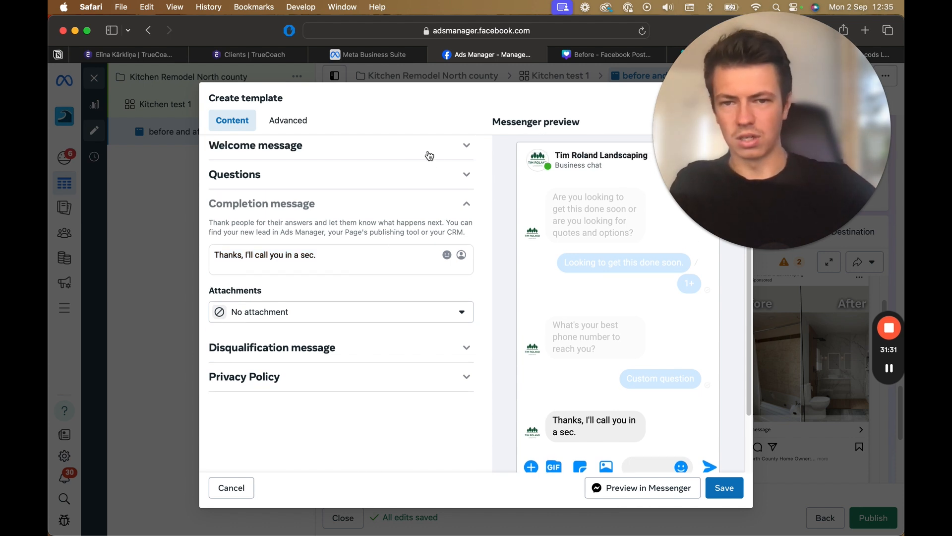
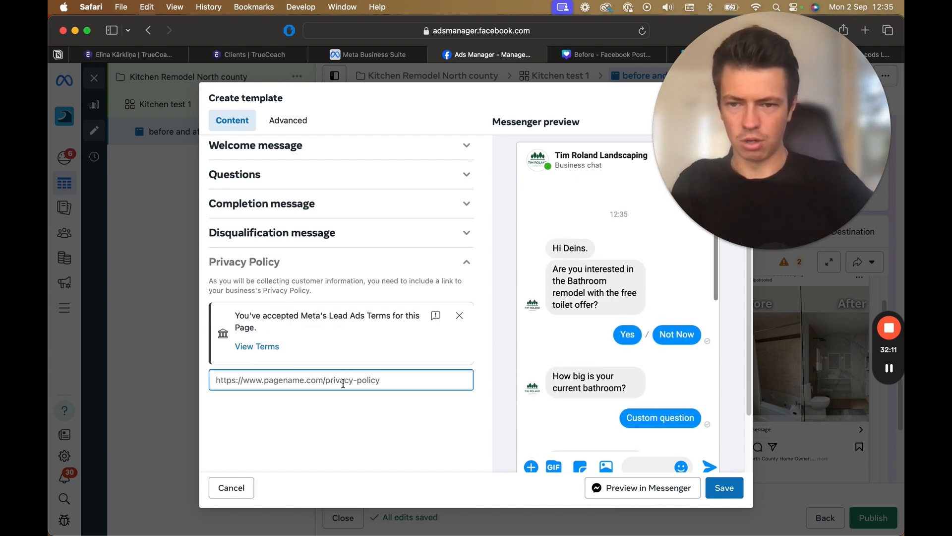
Step: Enter bcrckitchens.com as the template's privacy policy link
{"action": "type", "text": "bcrc"}
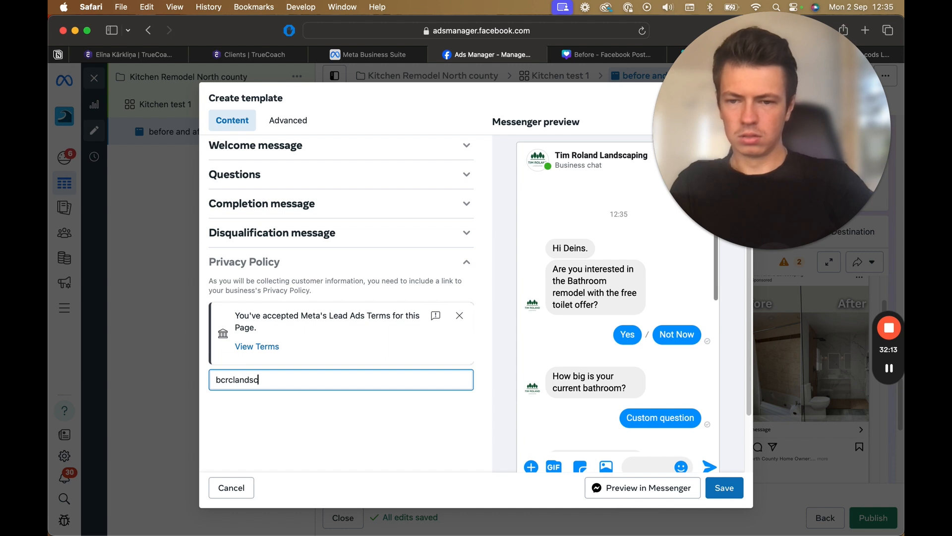
{"action": "type", "text": "kitchens.com"}
{"action": "left_click", "coordinate": [336, 418]}
{"action": "left_click", "coordinate": [314, 380]}
{"action": "left_click", "coordinate": [311, 423]}
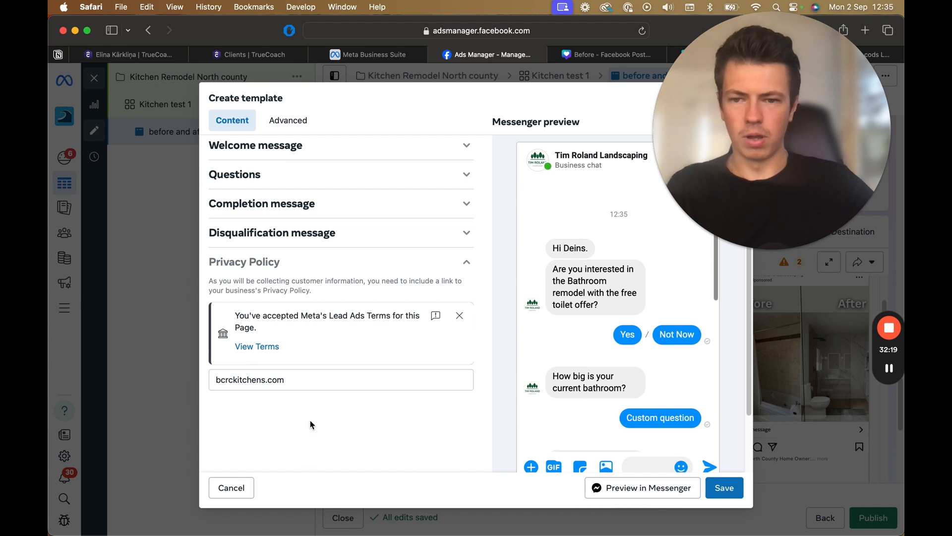
{"action": "left_click", "coordinate": [298, 380]}
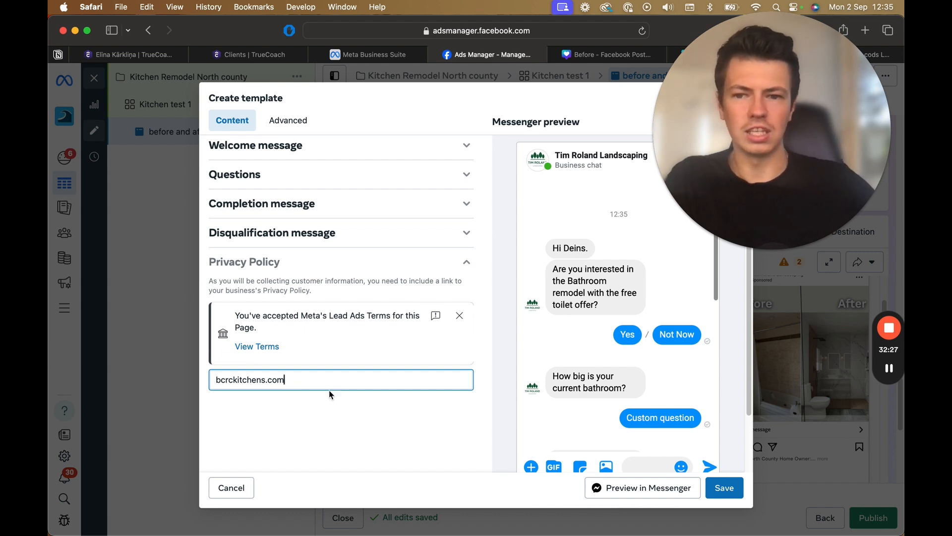
{"action": "scroll", "coordinate": [340, 334], "scroll_direction": "up", "scroll_amount": 1}
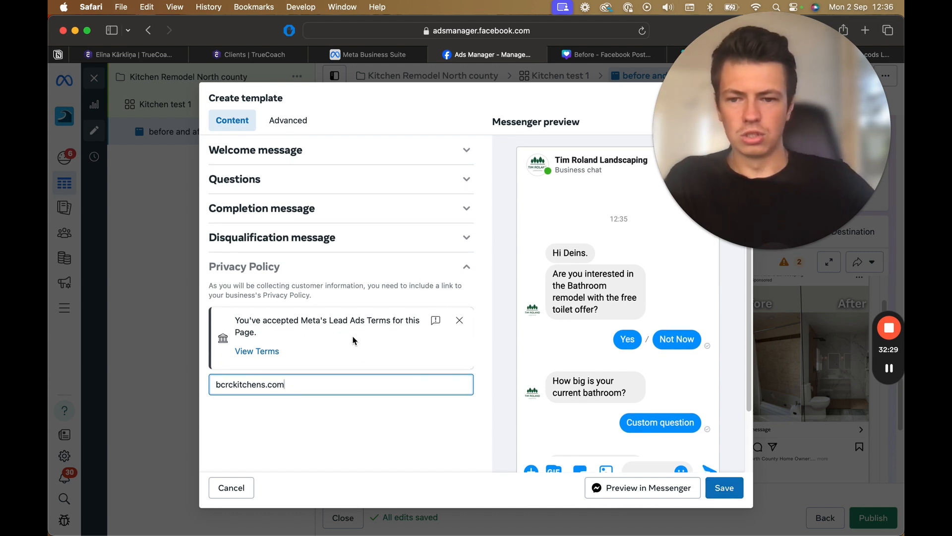
Step: Name the saved message template "Kitche + toilet bot 1" in the advanced settings
{"action": "left_click", "coordinate": [287, 121]}
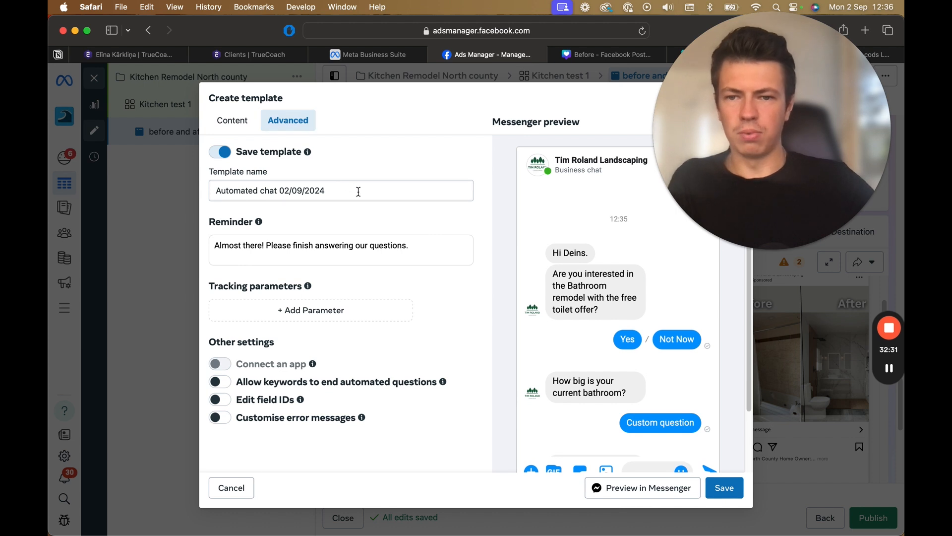
{"action": "left_click_drag", "start_coordinate": [357, 191], "coordinate": [141, 186]}
{"action": "type", "text": "Kitche"}
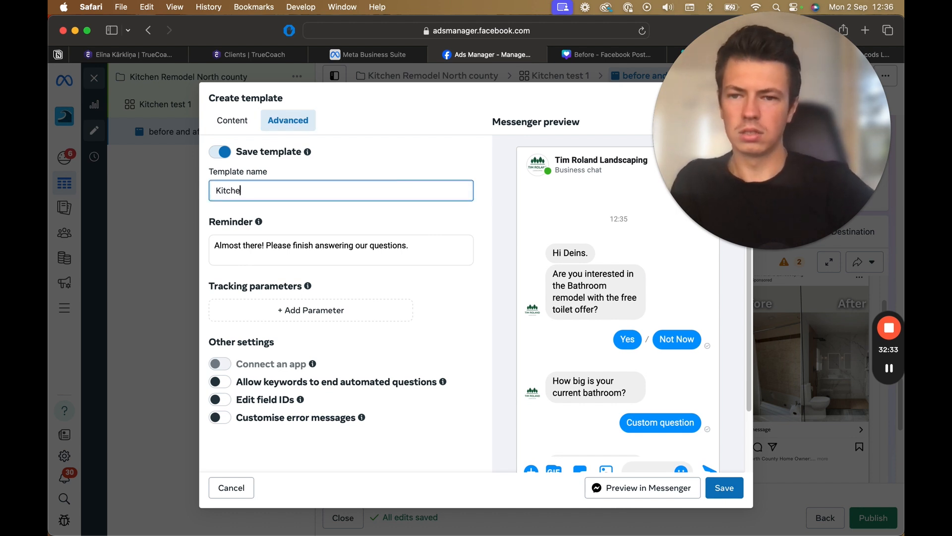
{"action": "type", "text": " + toilet bot 1"}
{"action": "left_click", "coordinate": [307, 222]}
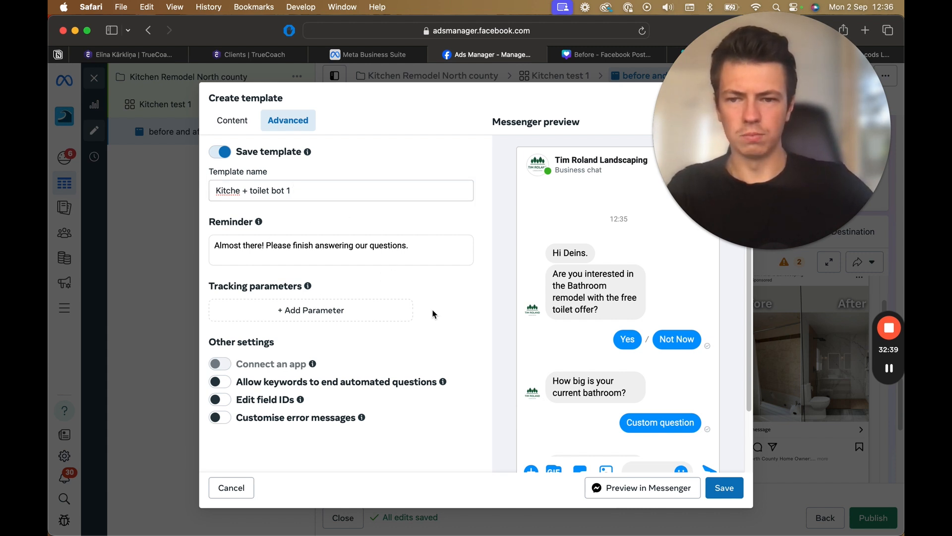
Step: Replace the reminder message with the recipient's first name placeholder followed by "?"
{"action": "scroll", "coordinate": [435, 296], "scroll_direction": "down", "scroll_amount": 1}
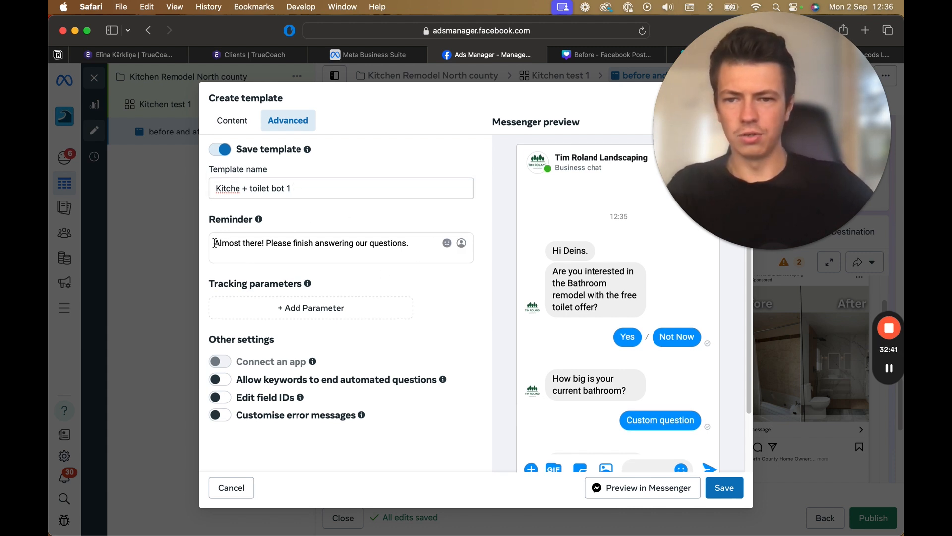
{"action": "triple_click", "coordinate": [260, 248]}
{"action": "key", "text": "BackSpace"}
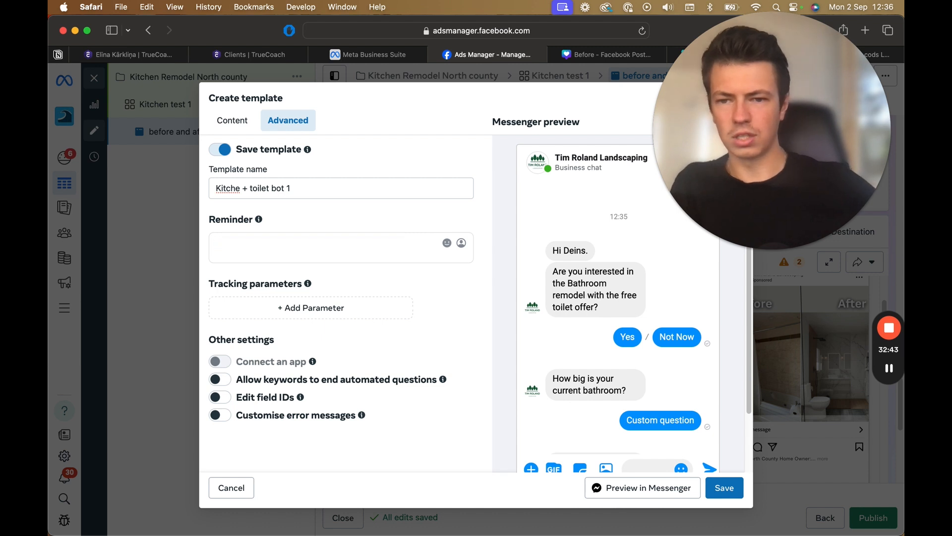
{"action": "left_click", "coordinate": [462, 243]}
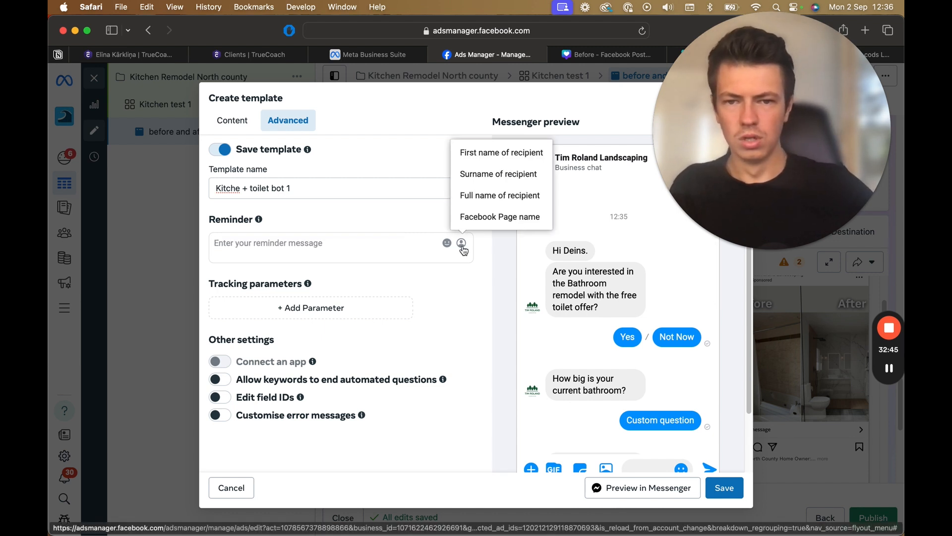
{"action": "left_click", "coordinate": [489, 152]}
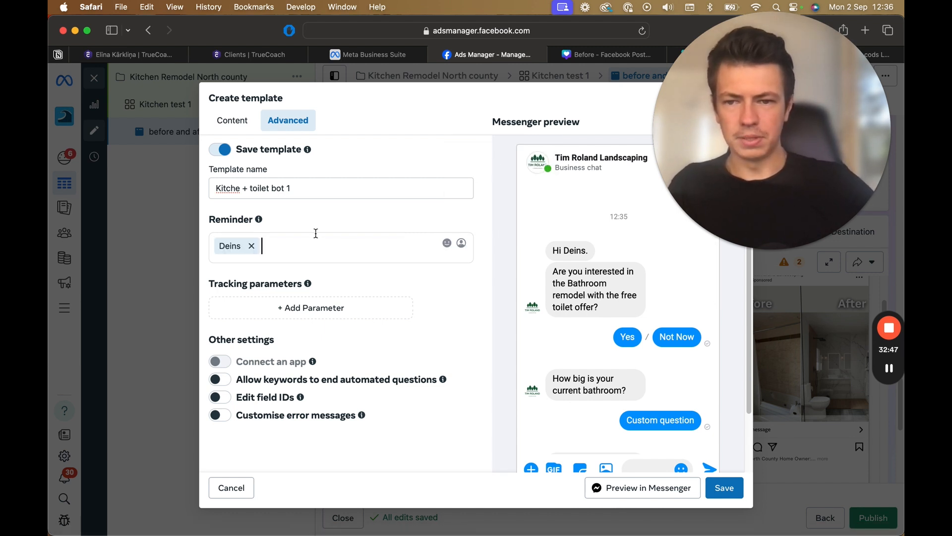
{"action": "type", "text": "?"}
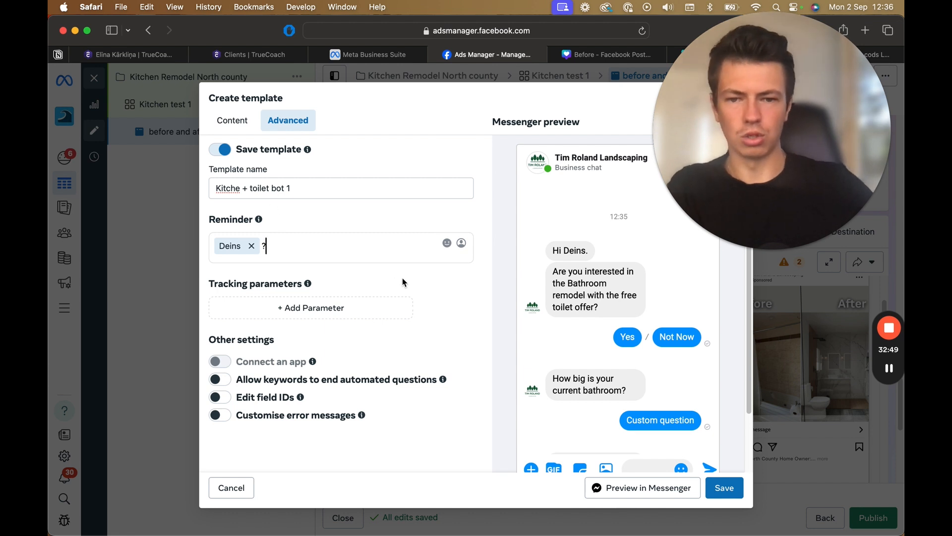
{"action": "left_click", "coordinate": [434, 289]}
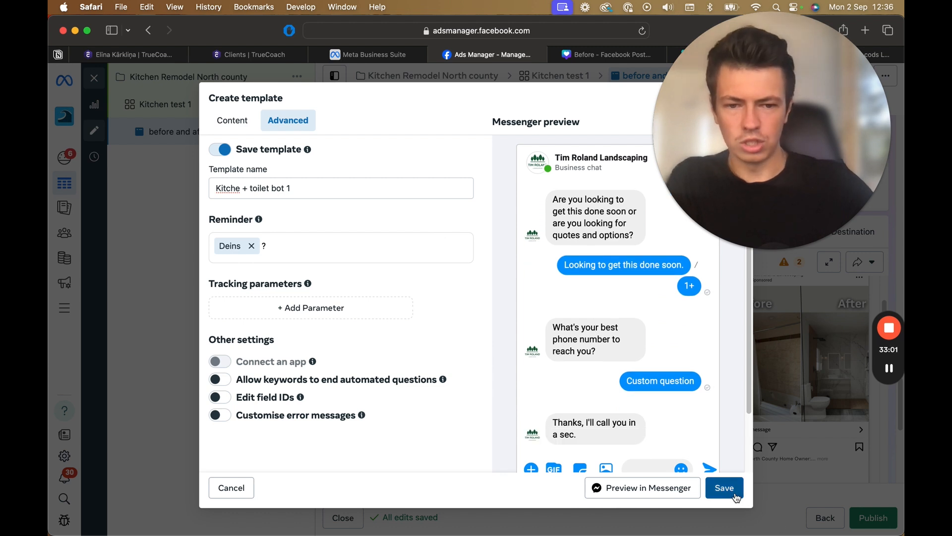
Step: Review the full chat flow in the Messenger preview, from the greeting and bathroom offer question to the completion message
{"action": "scroll", "coordinate": [546, 334], "scroll_direction": "up", "scroll_amount": 3}
{"action": "scroll", "coordinate": [546, 333], "scroll_direction": "up", "scroll_amount": 5}
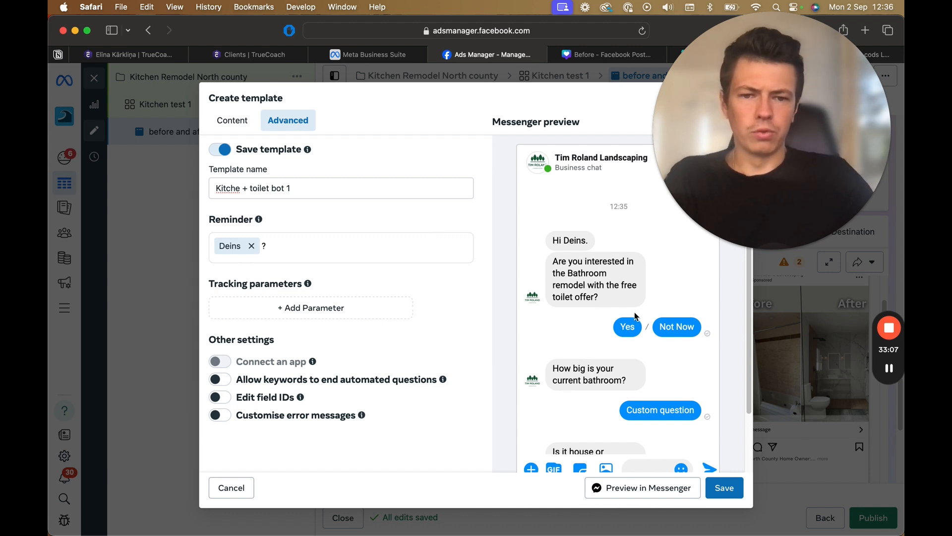
{"action": "scroll", "coordinate": [580, 347], "scroll_direction": "down", "scroll_amount": 2}
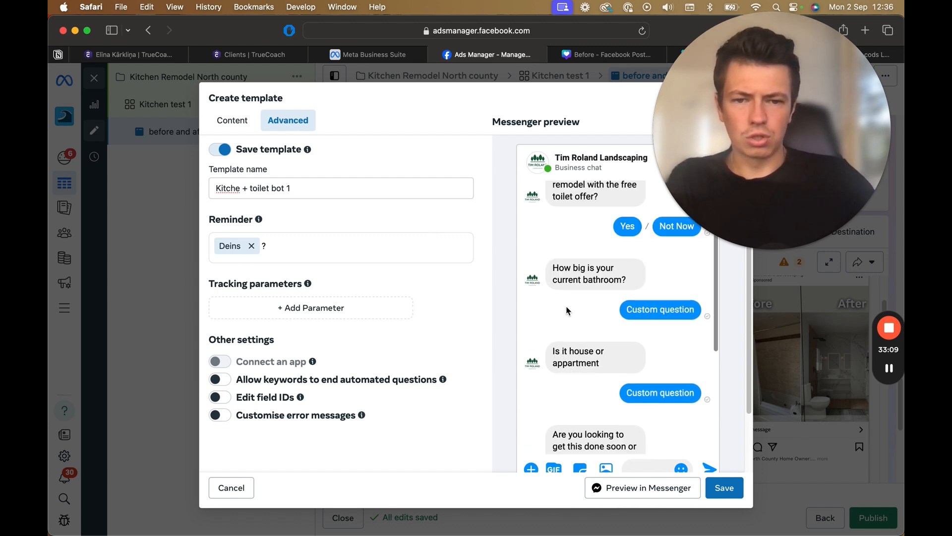
{"action": "scroll", "coordinate": [595, 308], "scroll_direction": "down", "scroll_amount": 1}
{"action": "left_click_drag", "start_coordinate": [625, 288], "coordinate": [690, 290]}
{"action": "left_click", "coordinate": [663, 289]}
{"action": "scroll", "coordinate": [650, 352], "scroll_direction": "down", "scroll_amount": 1}
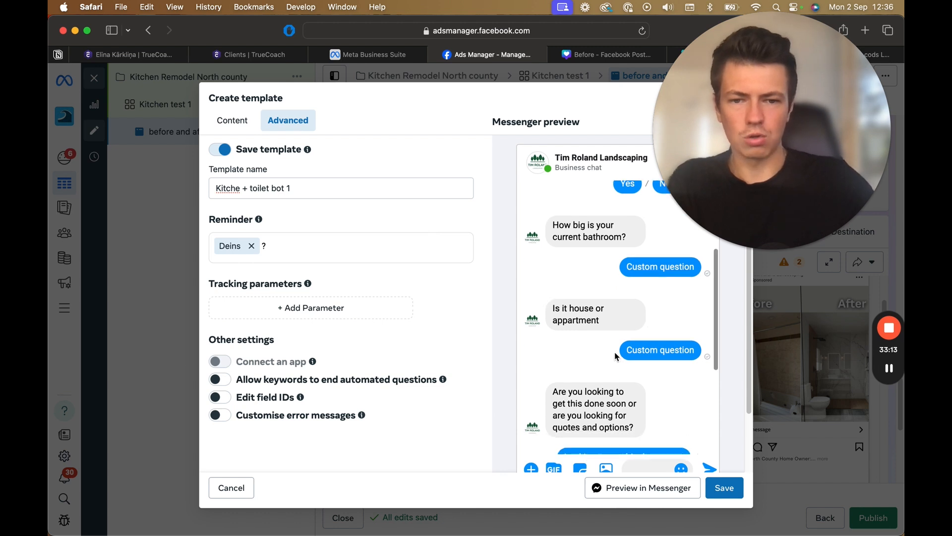
{"action": "left_click_drag", "start_coordinate": [635, 350], "coordinate": [678, 355]}
{"action": "left_click", "coordinate": [677, 356]}
{"action": "scroll", "coordinate": [543, 382], "scroll_direction": "down", "scroll_amount": 2}
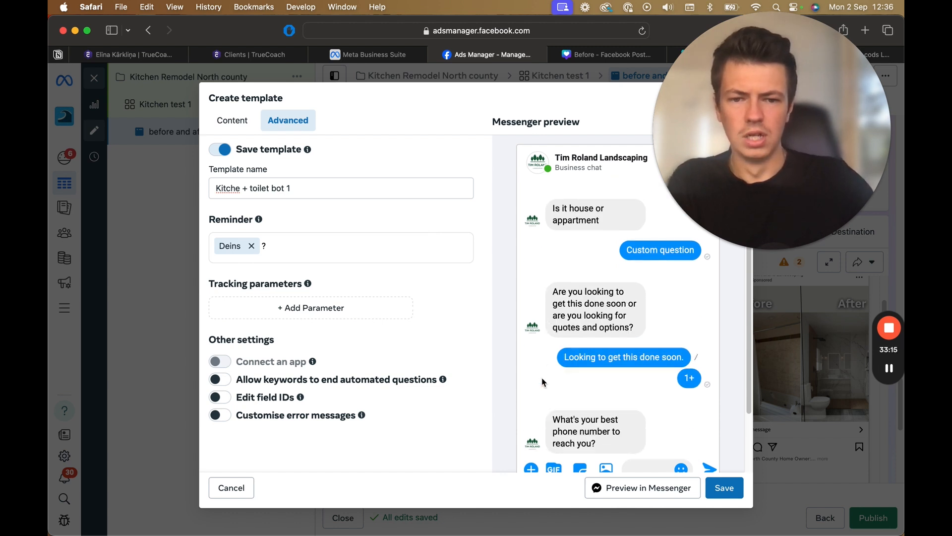
{"action": "left_click_drag", "start_coordinate": [553, 291], "coordinate": [622, 331]}
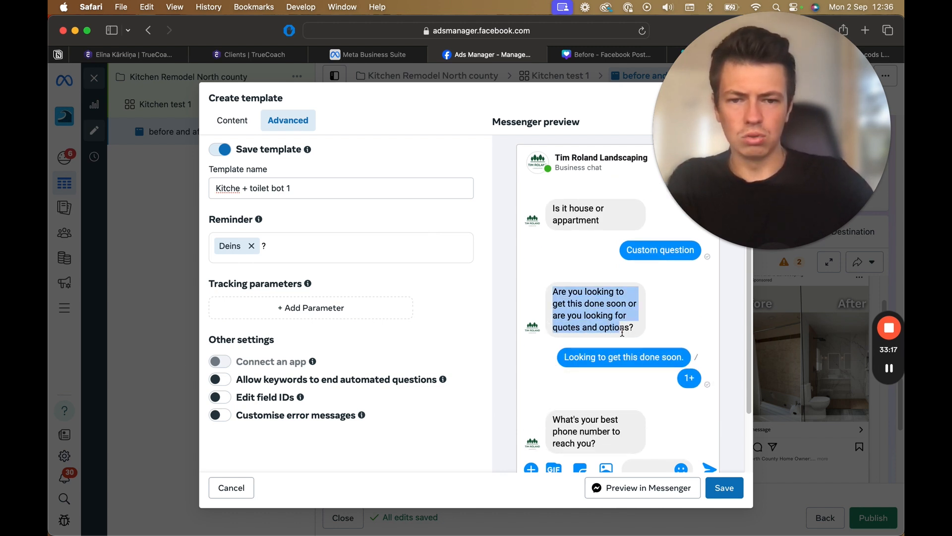
{"action": "left_click", "coordinate": [634, 337]}
{"action": "left_click_drag", "start_coordinate": [566, 357], "coordinate": [674, 358]}
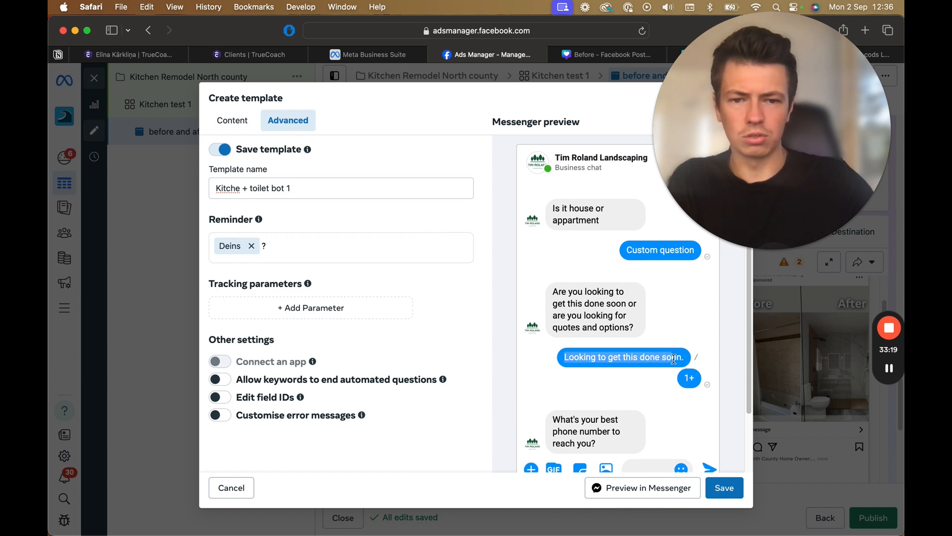
{"action": "scroll", "coordinate": [674, 358], "scroll_direction": "down", "scroll_amount": 2}
{"action": "left_click_drag", "start_coordinate": [601, 354], "coordinate": [554, 325]}
{"action": "left_click", "coordinate": [653, 389]}
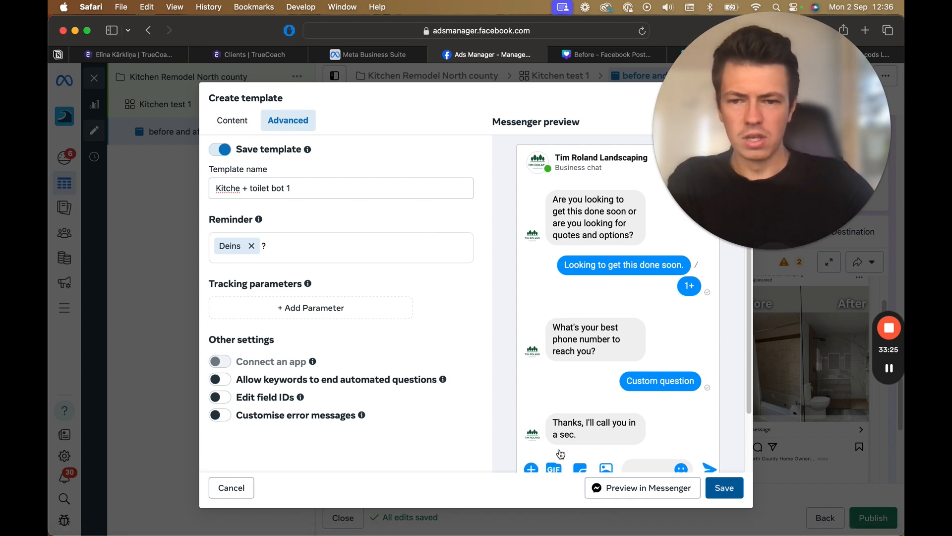
Step: Save the message template and check its selection in the before and after ad's message template settings
{"action": "left_click", "coordinate": [724, 488]}
{"action": "left_click", "coordinate": [612, 268]}
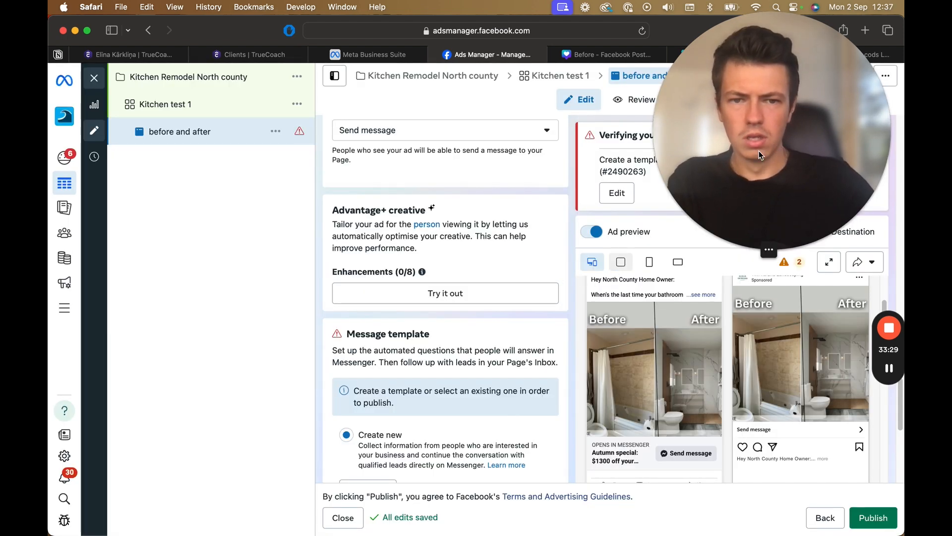
{"action": "left_click_drag", "start_coordinate": [760, 155], "coordinate": [168, 386]}
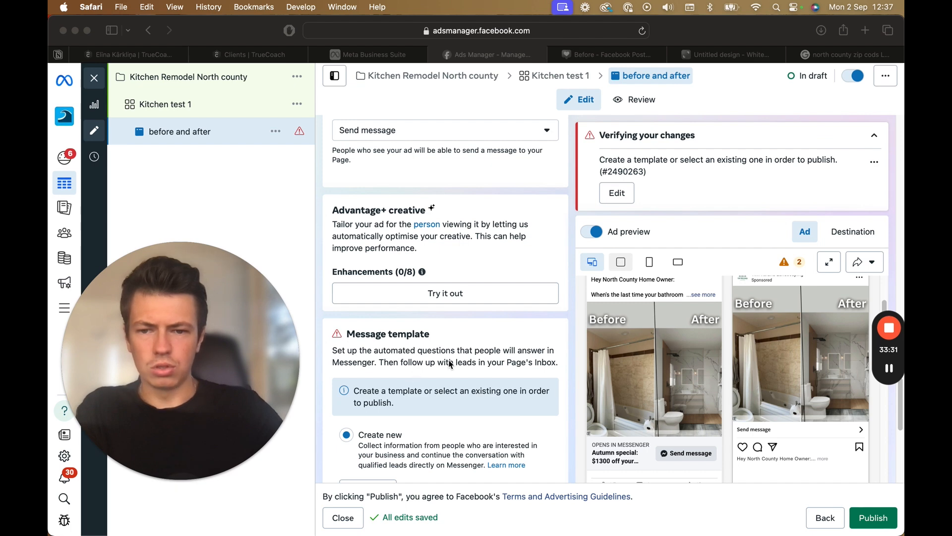
{"action": "scroll", "coordinate": [444, 424], "scroll_direction": "down", "scroll_amount": 5}
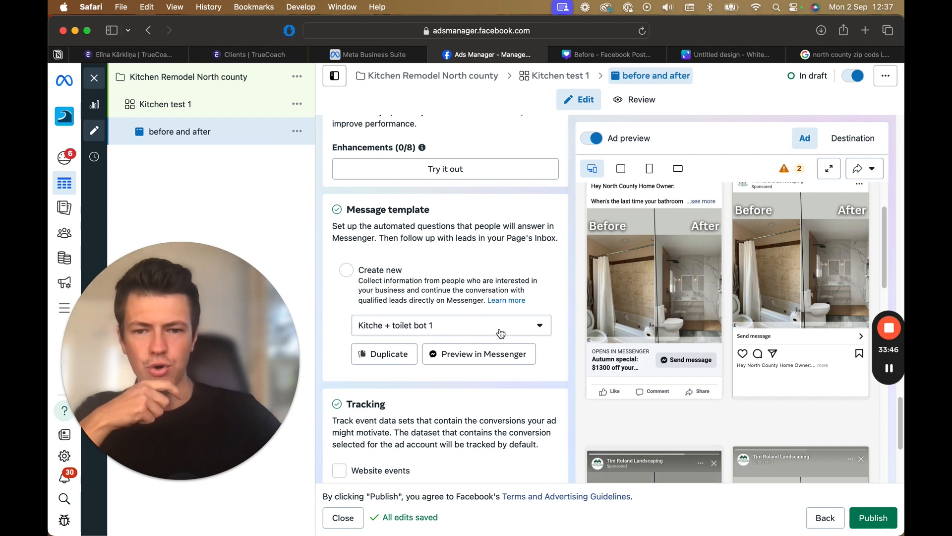
Step: Expand the ad text in the Facebook Feed preview and review the ad's primary text, headline and call to action
{"action": "scroll", "coordinate": [525, 347], "scroll_direction": "up", "scroll_amount": 2}
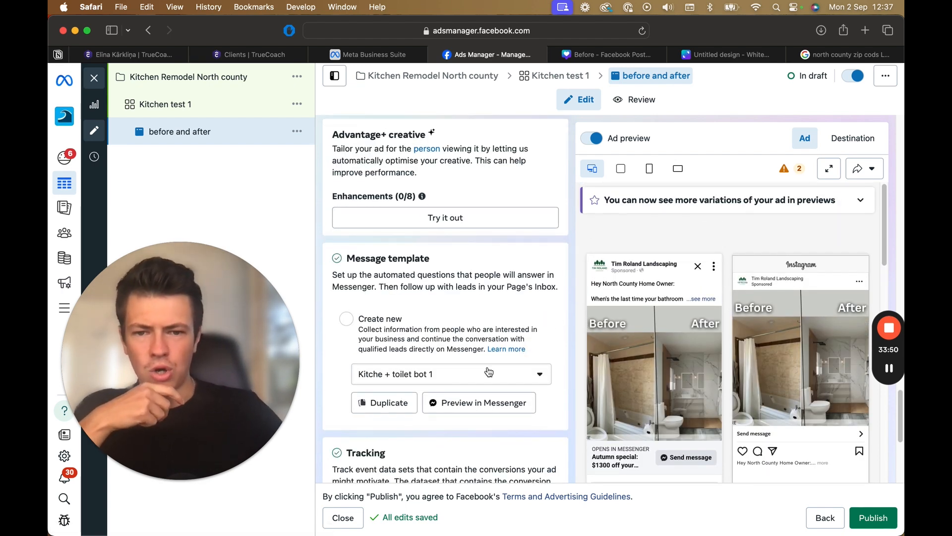
{"action": "scroll", "coordinate": [704, 383], "scroll_direction": "down", "scroll_amount": 1}
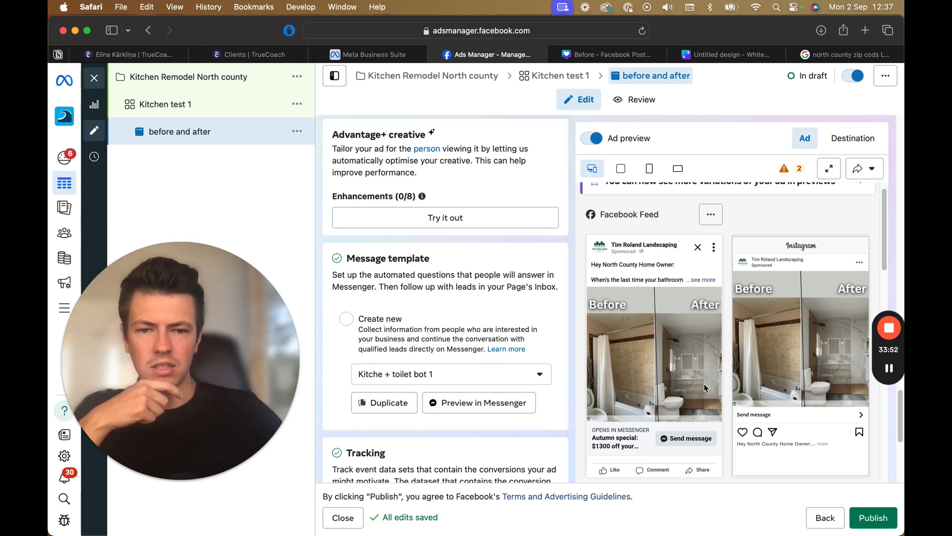
{"action": "left_click", "coordinate": [702, 280]}
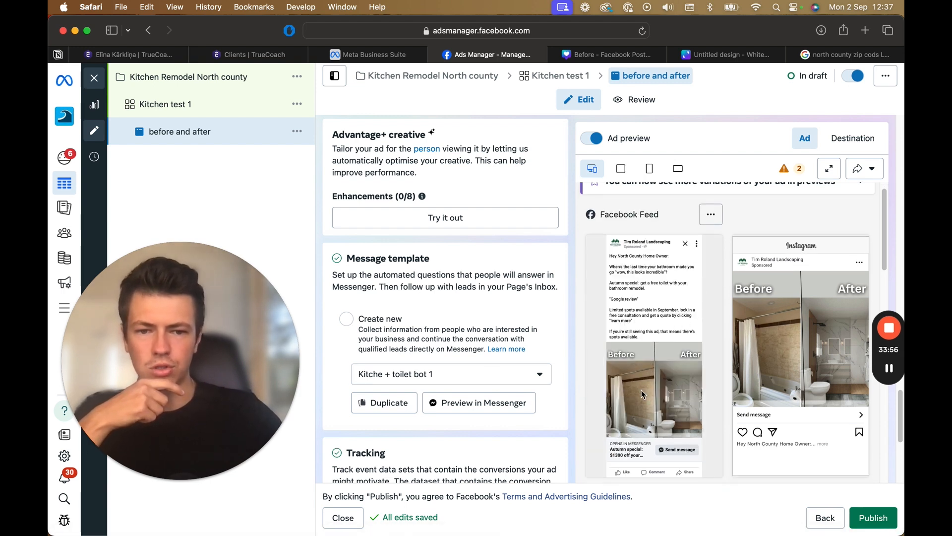
{"action": "scroll", "coordinate": [640, 425], "scroll_direction": "down", "scroll_amount": 1}
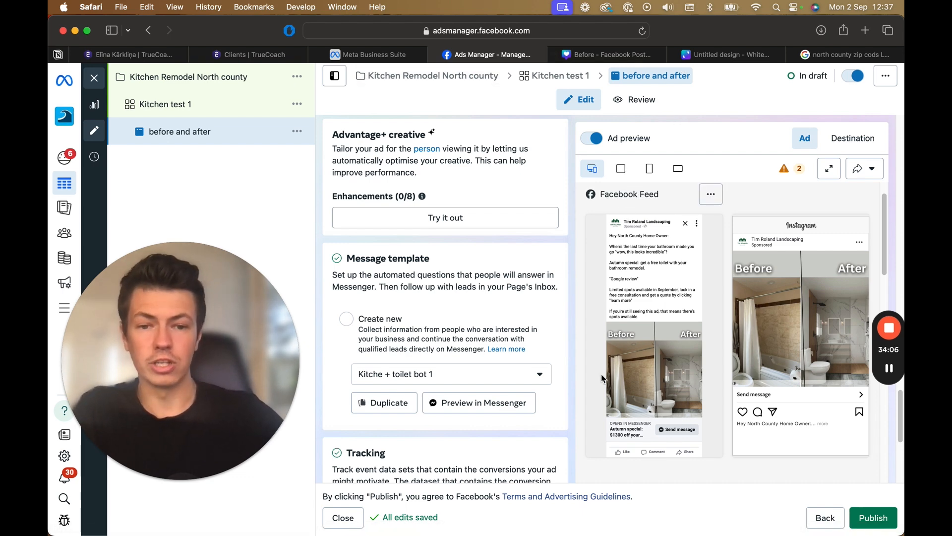
{"action": "scroll", "coordinate": [461, 338], "scroll_direction": "up", "scroll_amount": 5}
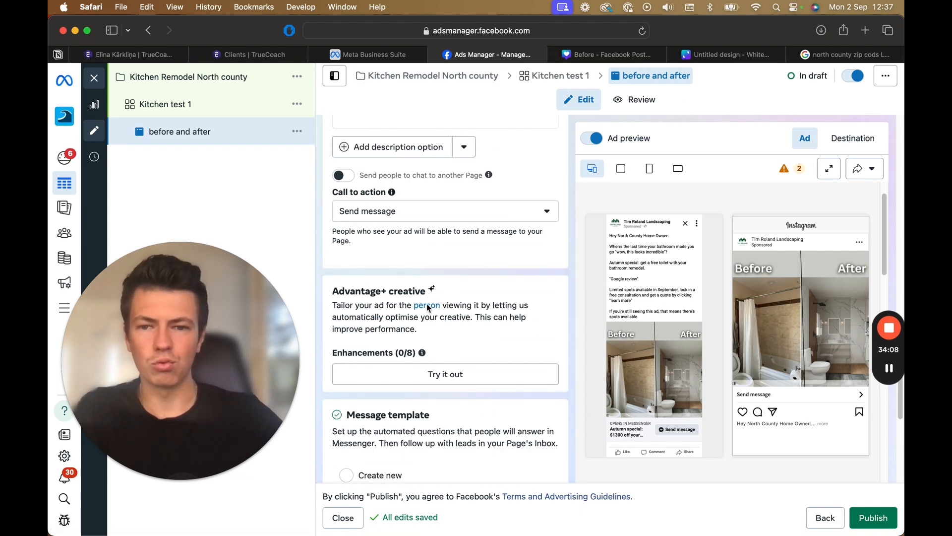
{"action": "scroll", "coordinate": [498, 289], "scroll_direction": "up", "scroll_amount": 5}
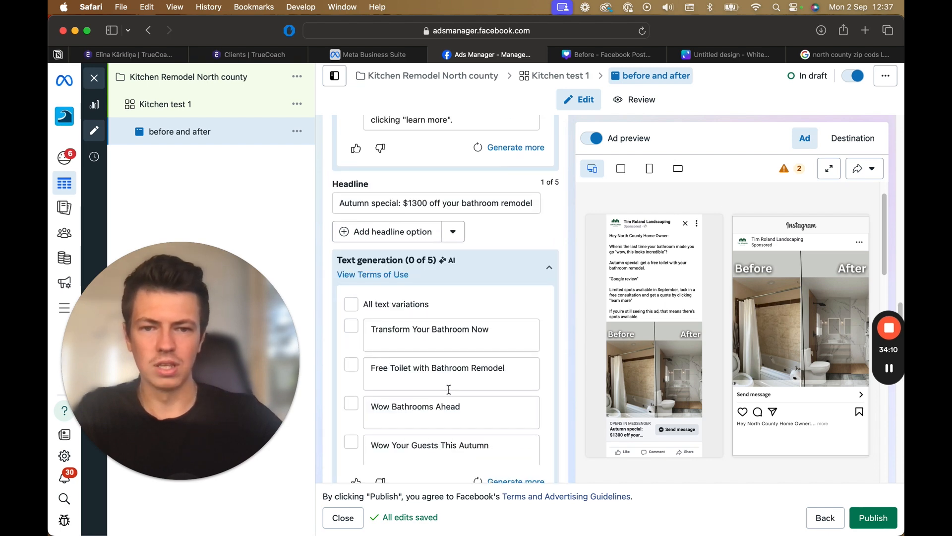
{"action": "scroll", "coordinate": [499, 289], "scroll_direction": "up", "scroll_amount": 3}
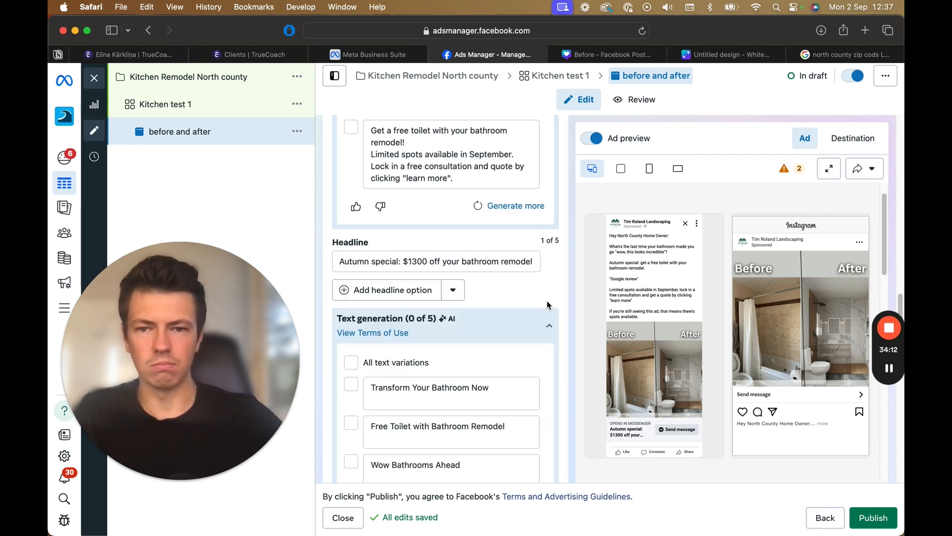
{"action": "scroll", "coordinate": [559, 332], "scroll_direction": "up", "scroll_amount": 4}
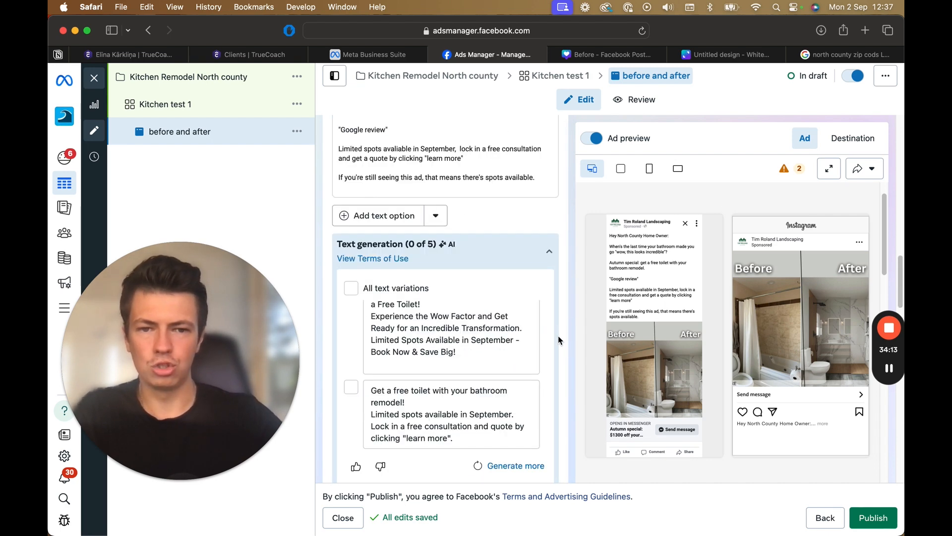
{"action": "scroll", "coordinate": [558, 340], "scroll_direction": "down", "scroll_amount": 10}
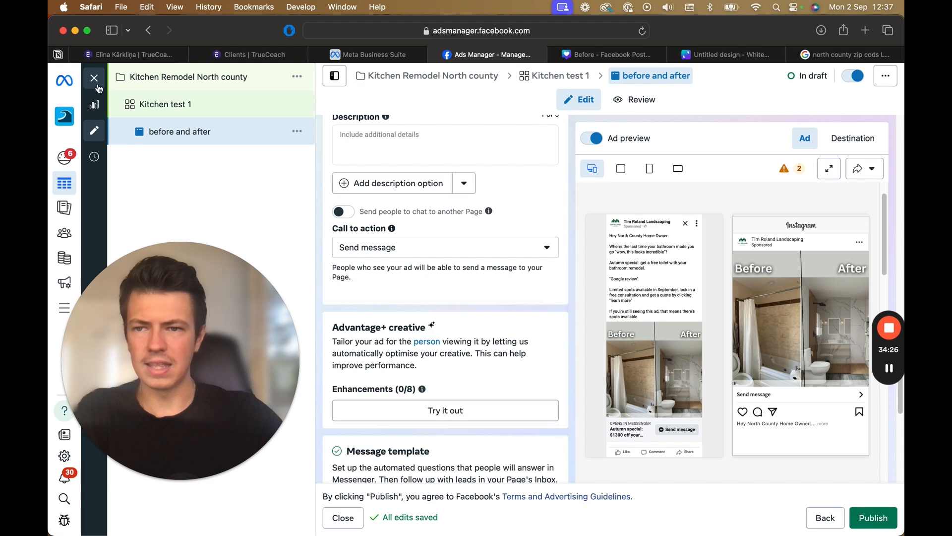
Step: Switch to the Meta Business Suite inbox and look through the Messenger conversations with earlier leads
{"action": "left_click", "coordinate": [376, 55]}
{"action": "left_click_drag", "start_coordinate": [206, 365], "coordinate": [867, 100]}
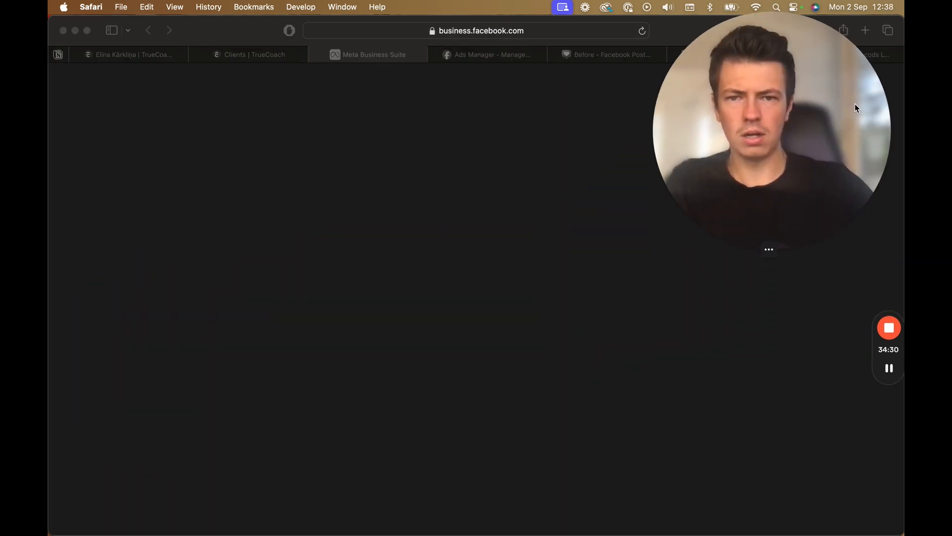
{"action": "scroll", "coordinate": [243, 391], "scroll_direction": "down", "scroll_amount": 15}
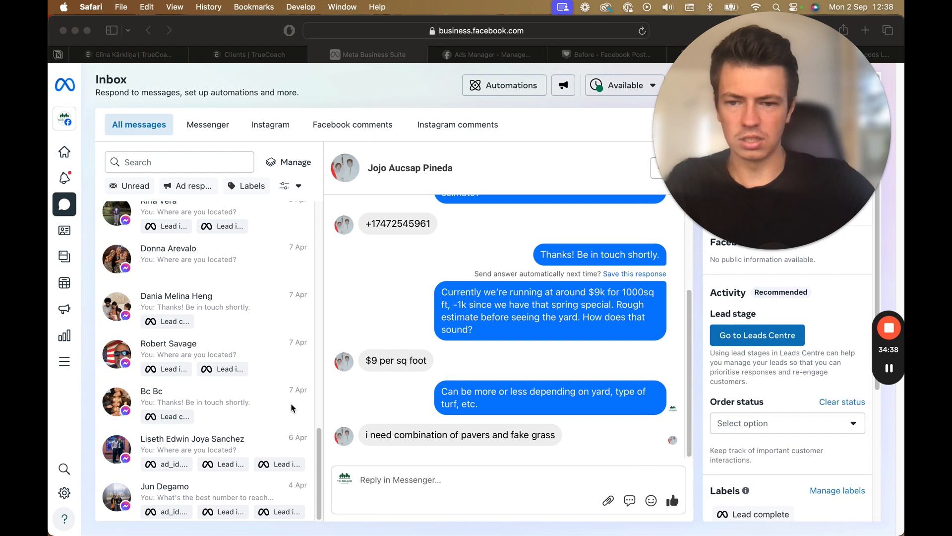
{"action": "scroll", "coordinate": [285, 397], "scroll_direction": "up", "scroll_amount": 1}
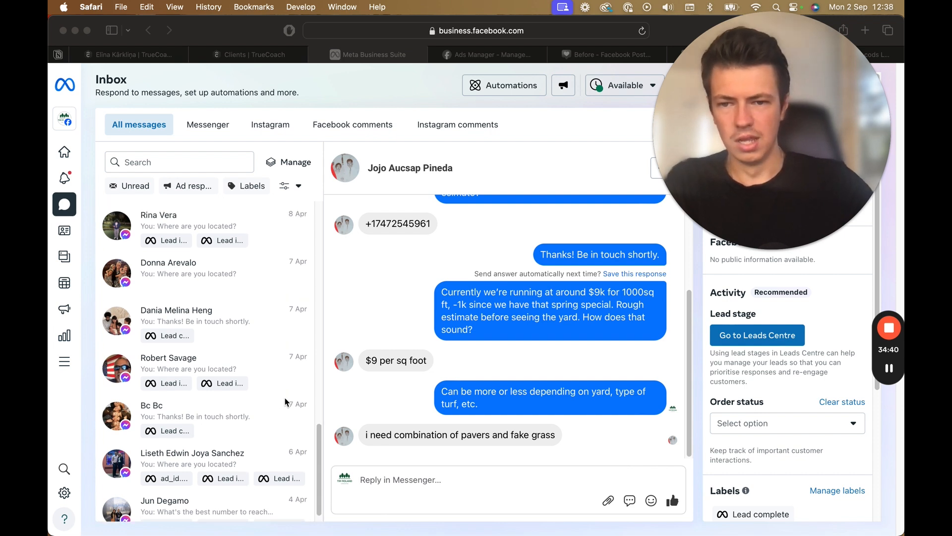
{"action": "scroll", "coordinate": [289, 422], "scroll_direction": "up", "scroll_amount": 1}
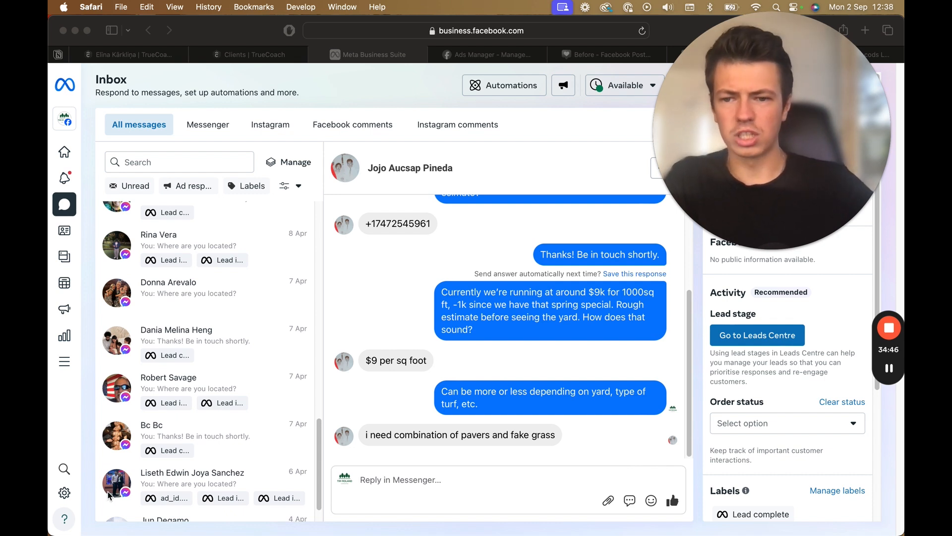
{"action": "scroll", "coordinate": [147, 485], "scroll_direction": "down", "scroll_amount": 1}
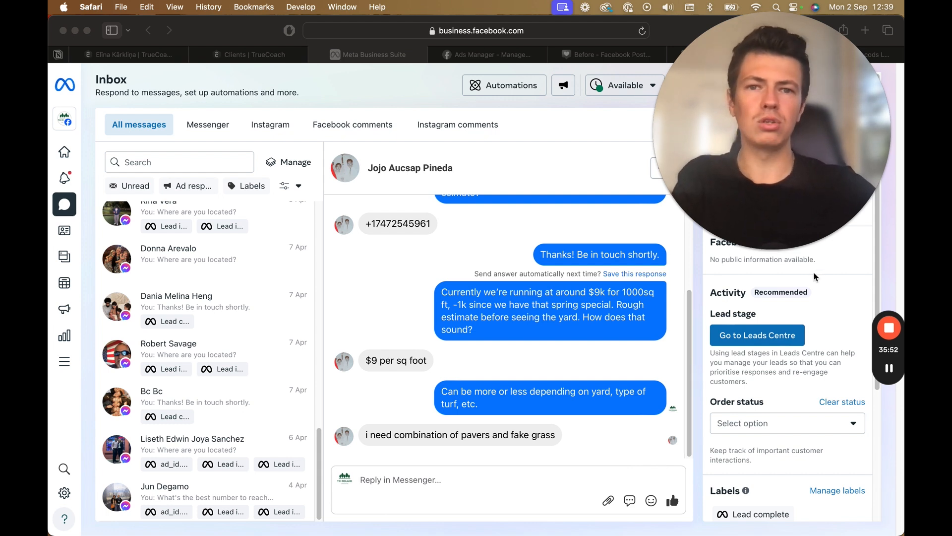
{"action": "mouse_move", "coordinate": [889, 333]}
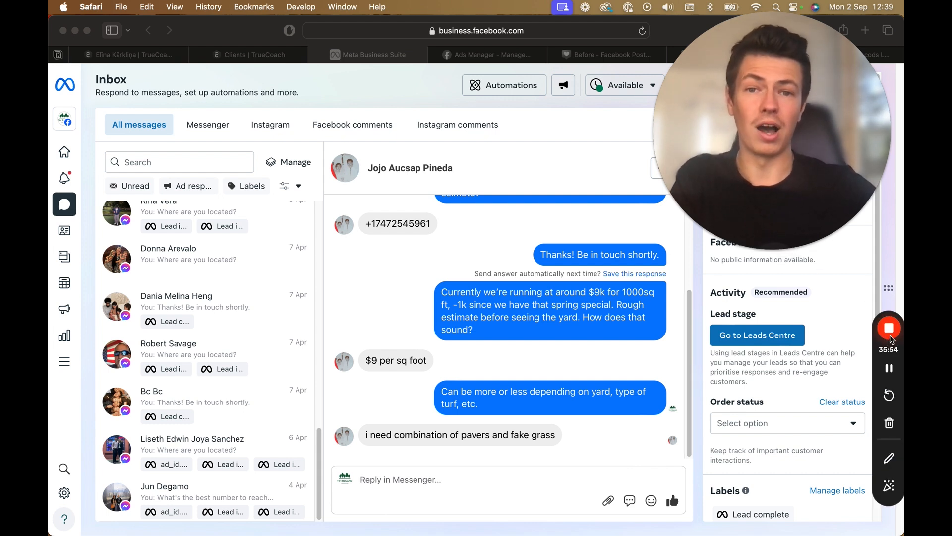